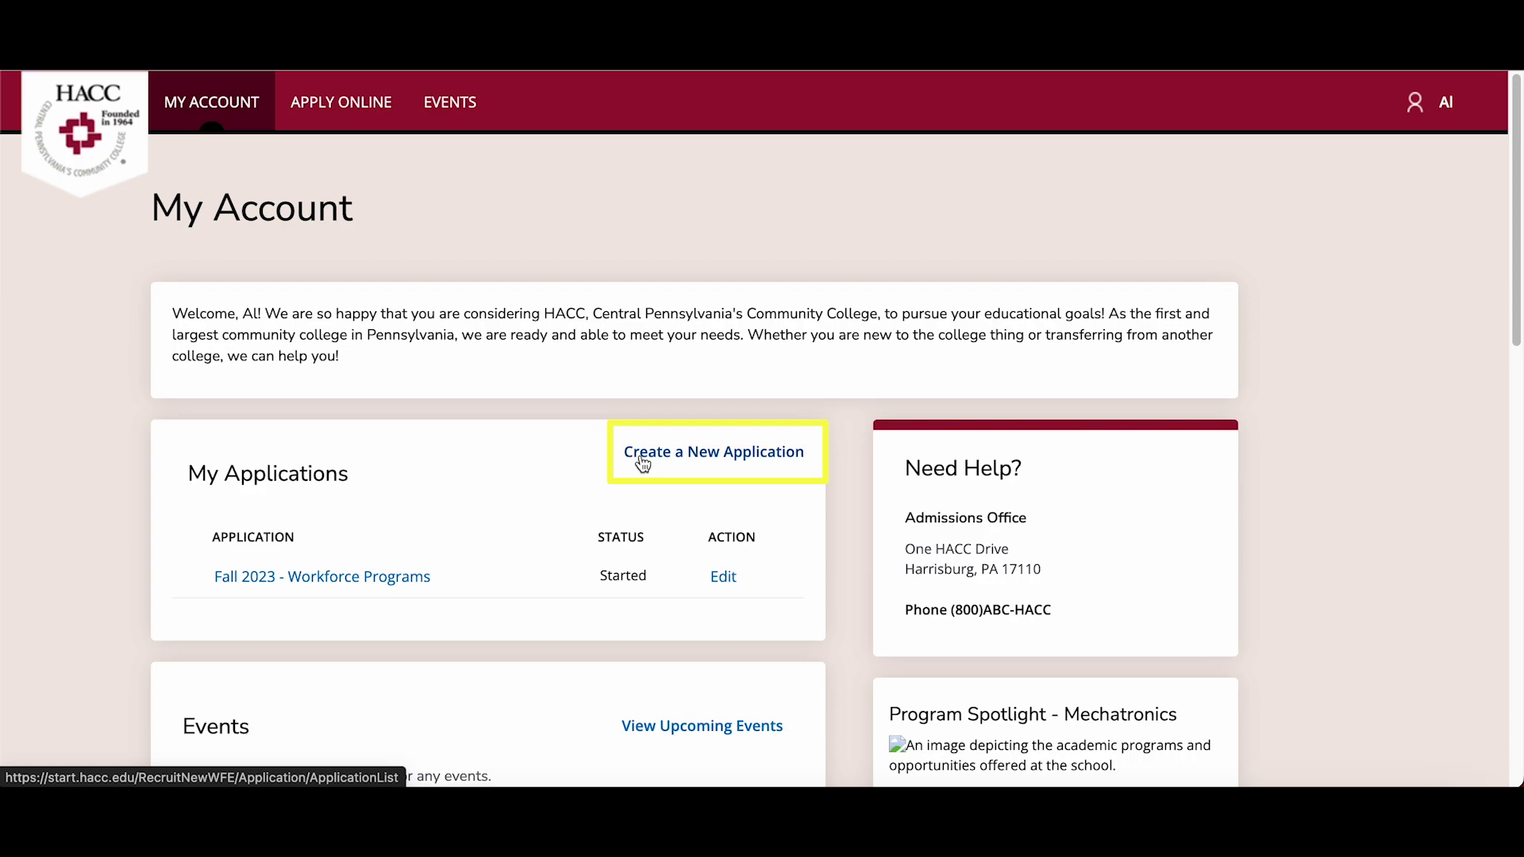
# - Create a new application and start a Dual Enrollment application
pyautogui.click(643, 463)
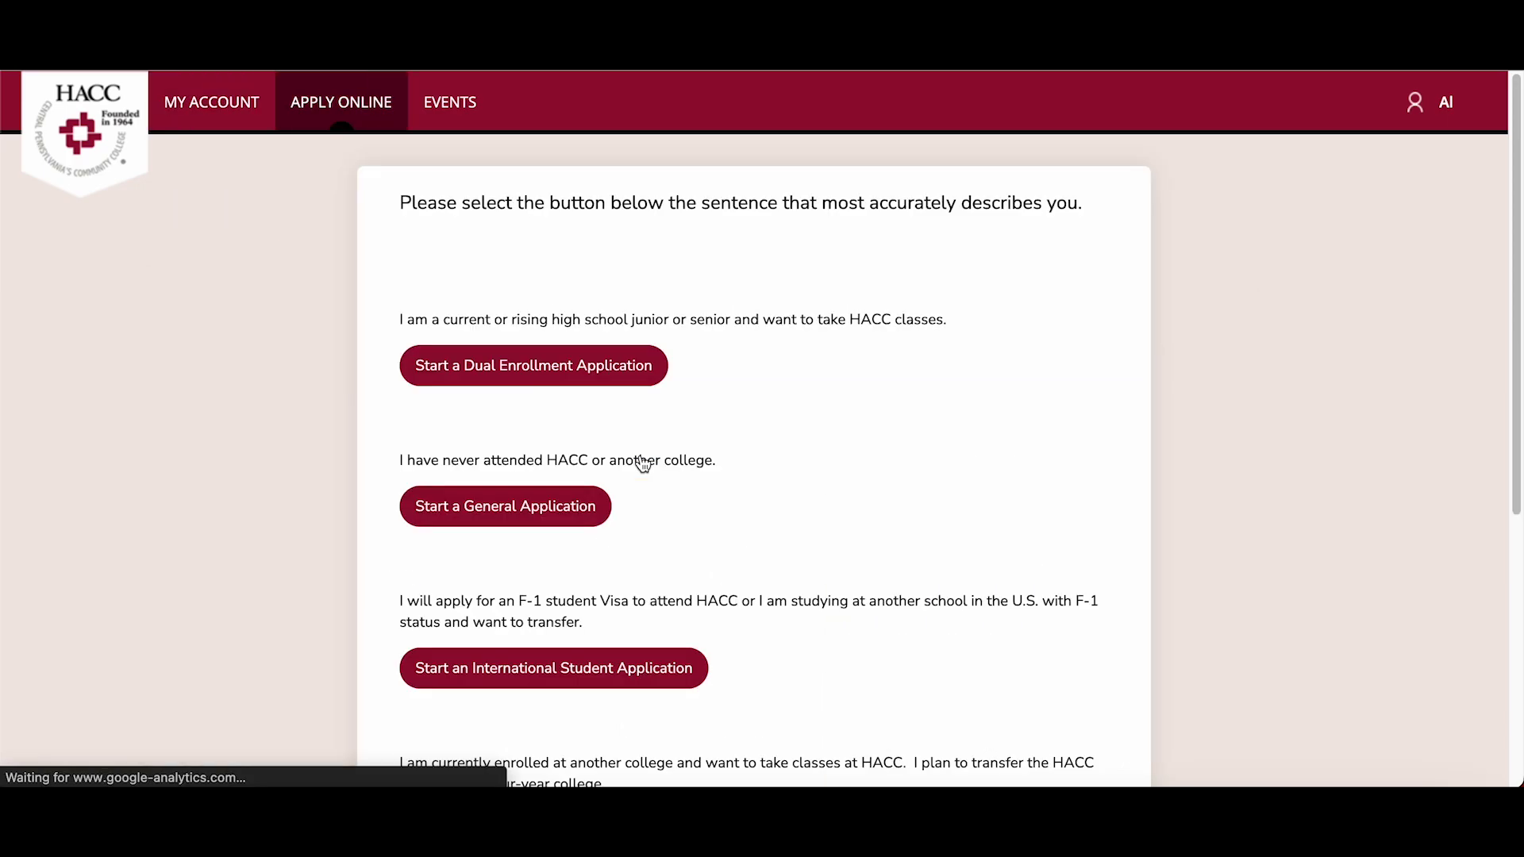
pyautogui.click(609, 383)
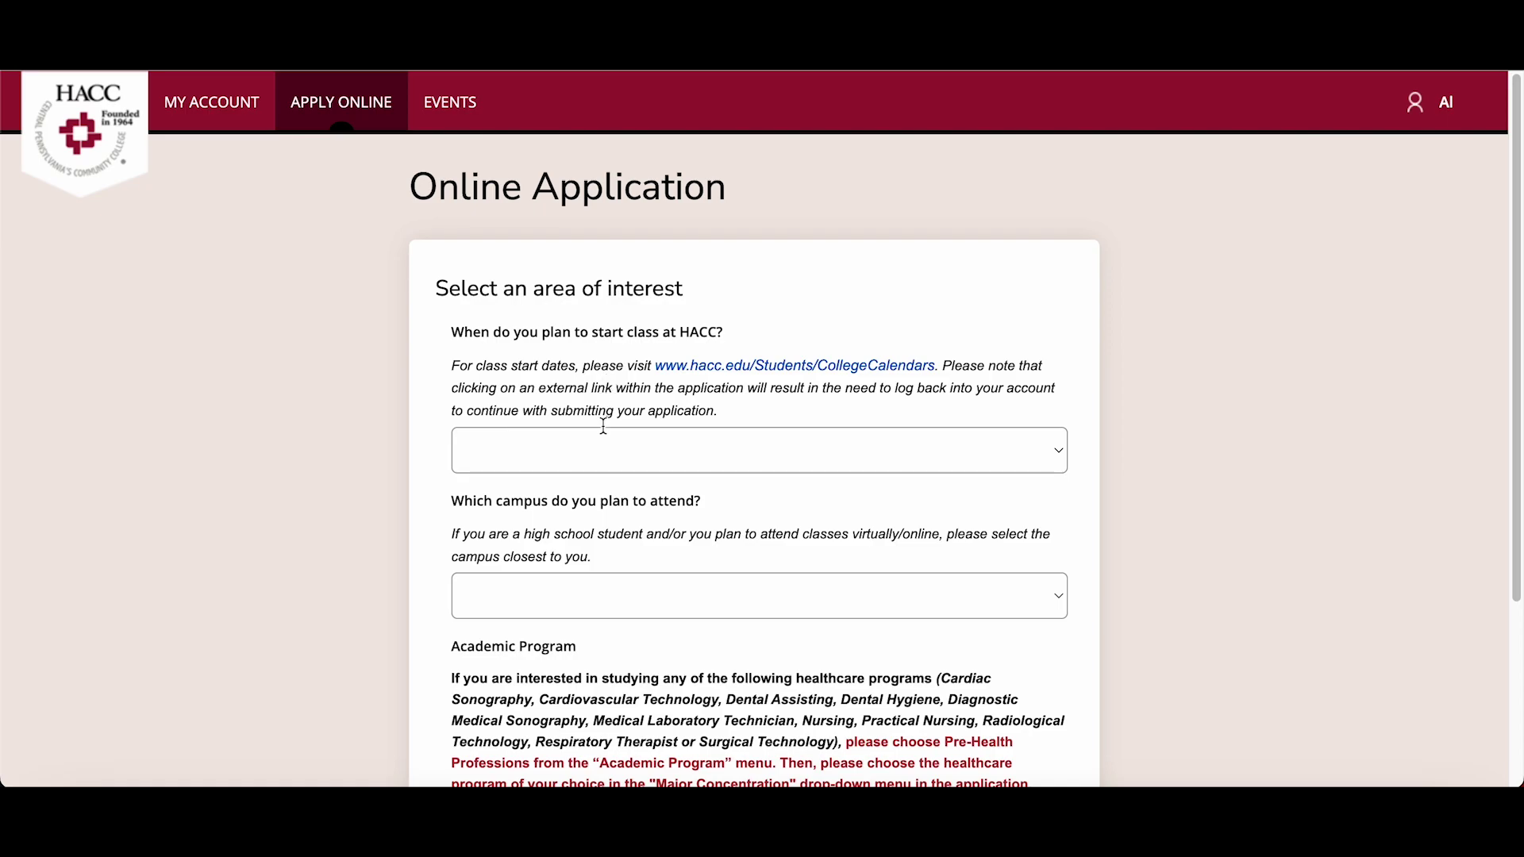
# - Submit Fall 2023, Harrisburg Campus and Dual Enrollment High School as the area of interest
pyautogui.click(577, 459)
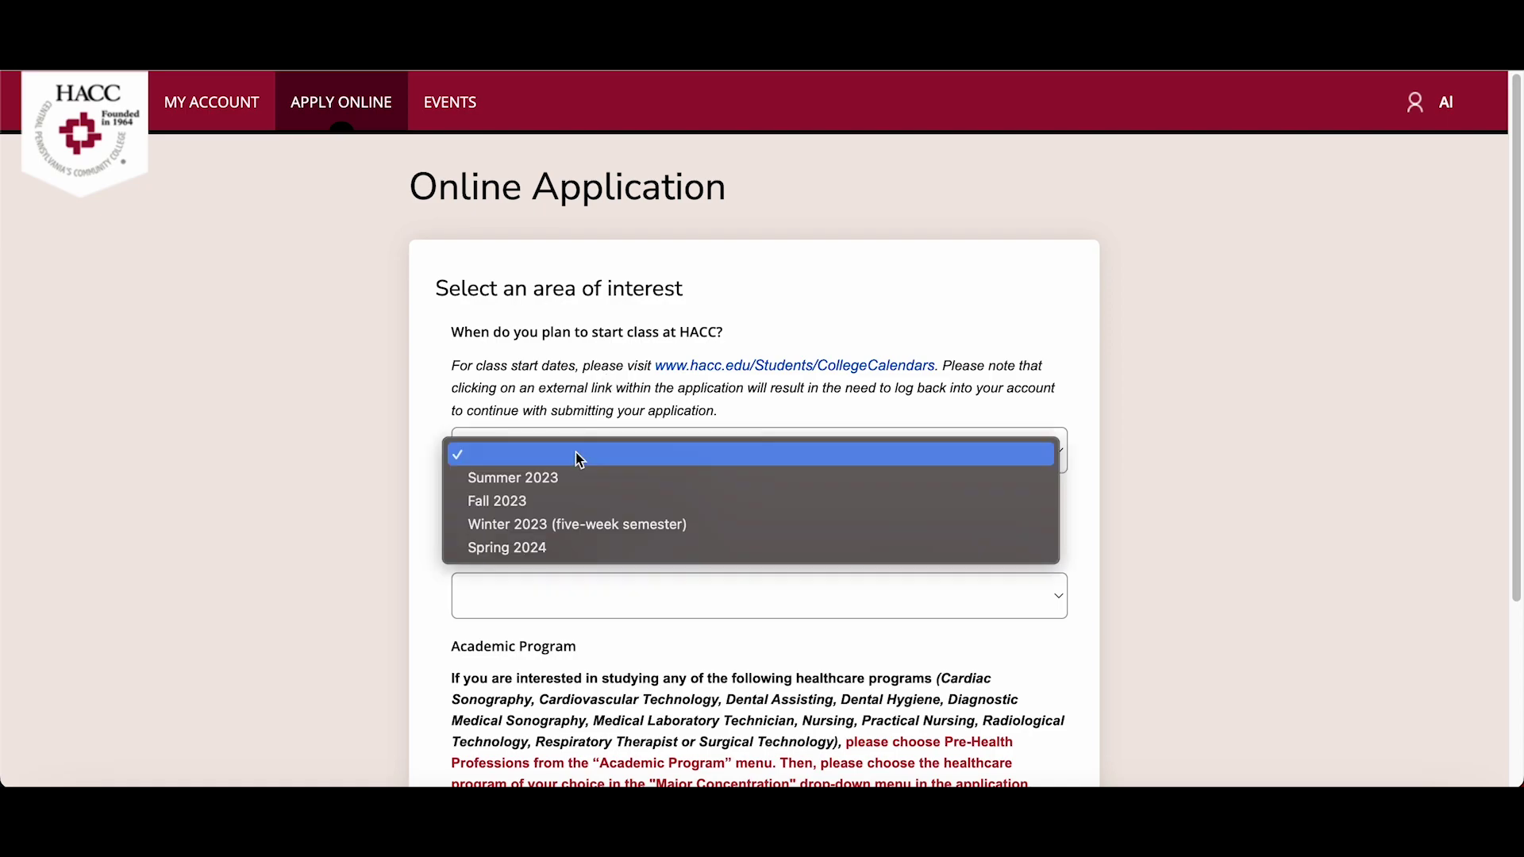
pyautogui.click(576, 500)
pyautogui.click(563, 597)
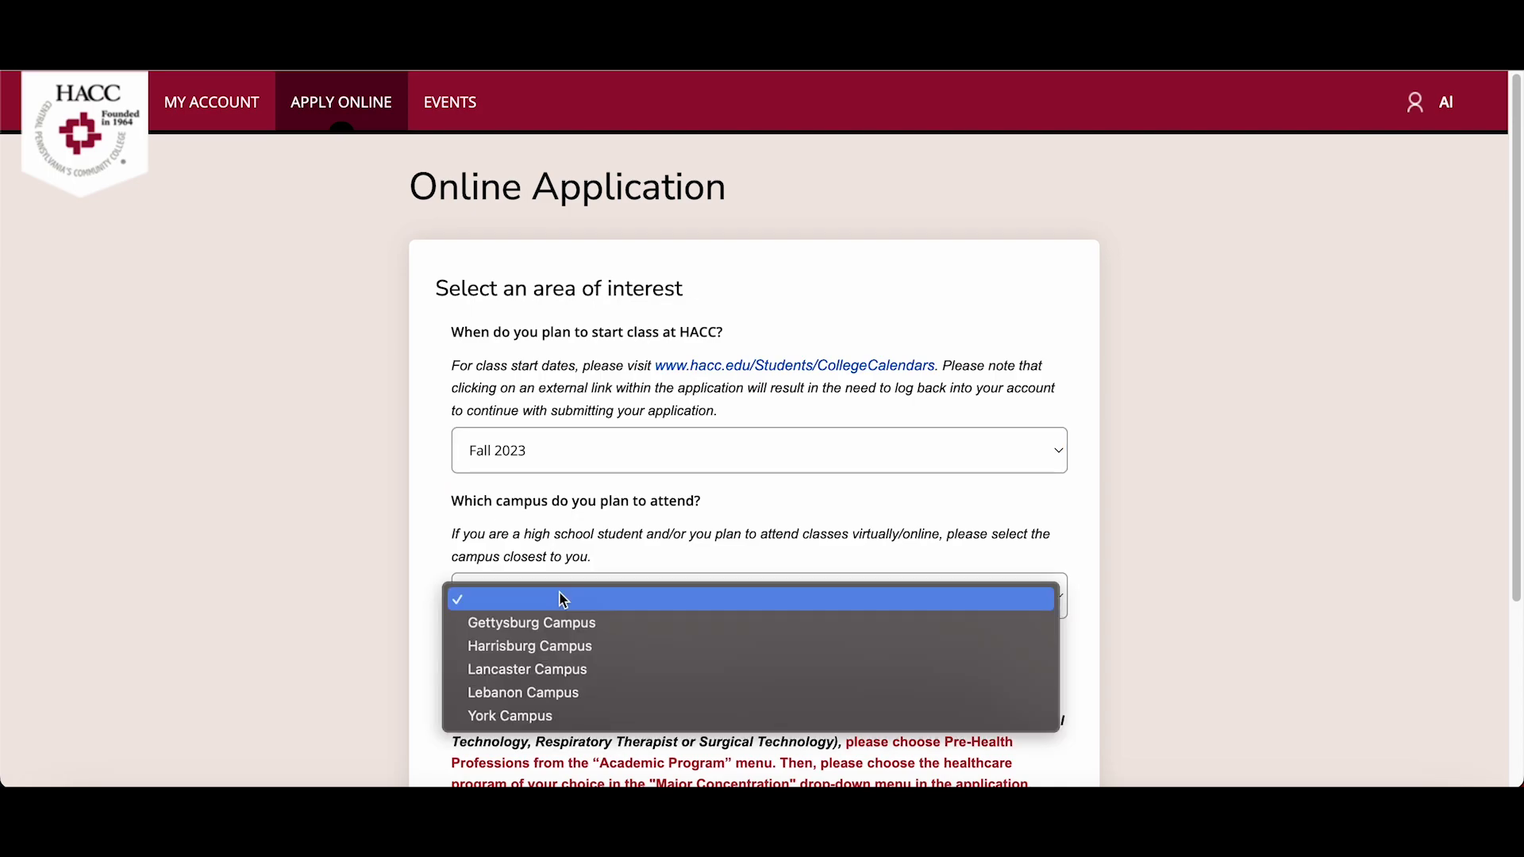
pyautogui.click(561, 648)
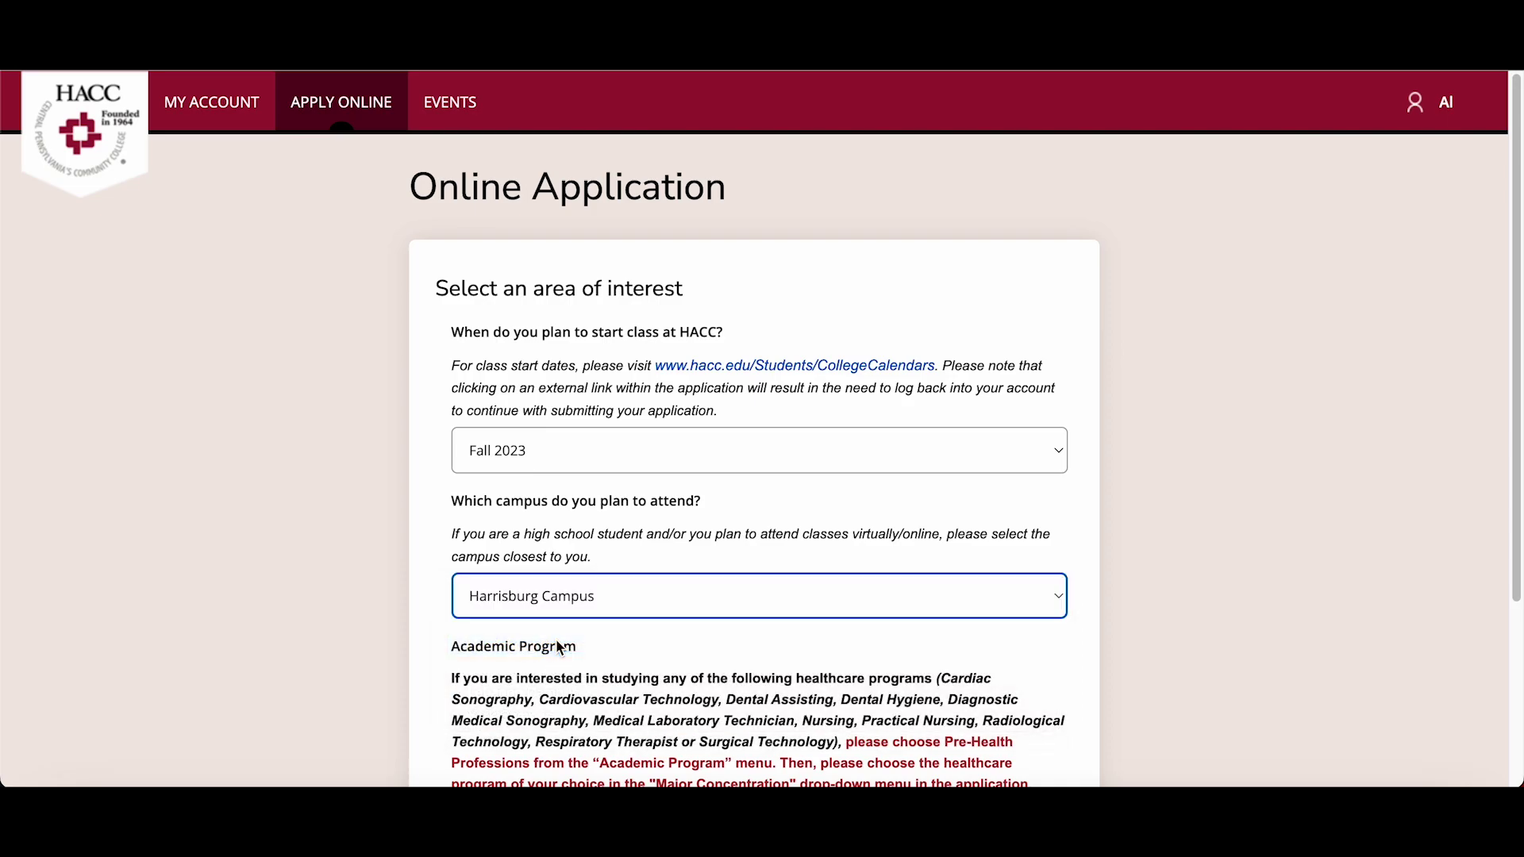
pyautogui.scroll(-3, 564, 627)
pyautogui.click(575, 597)
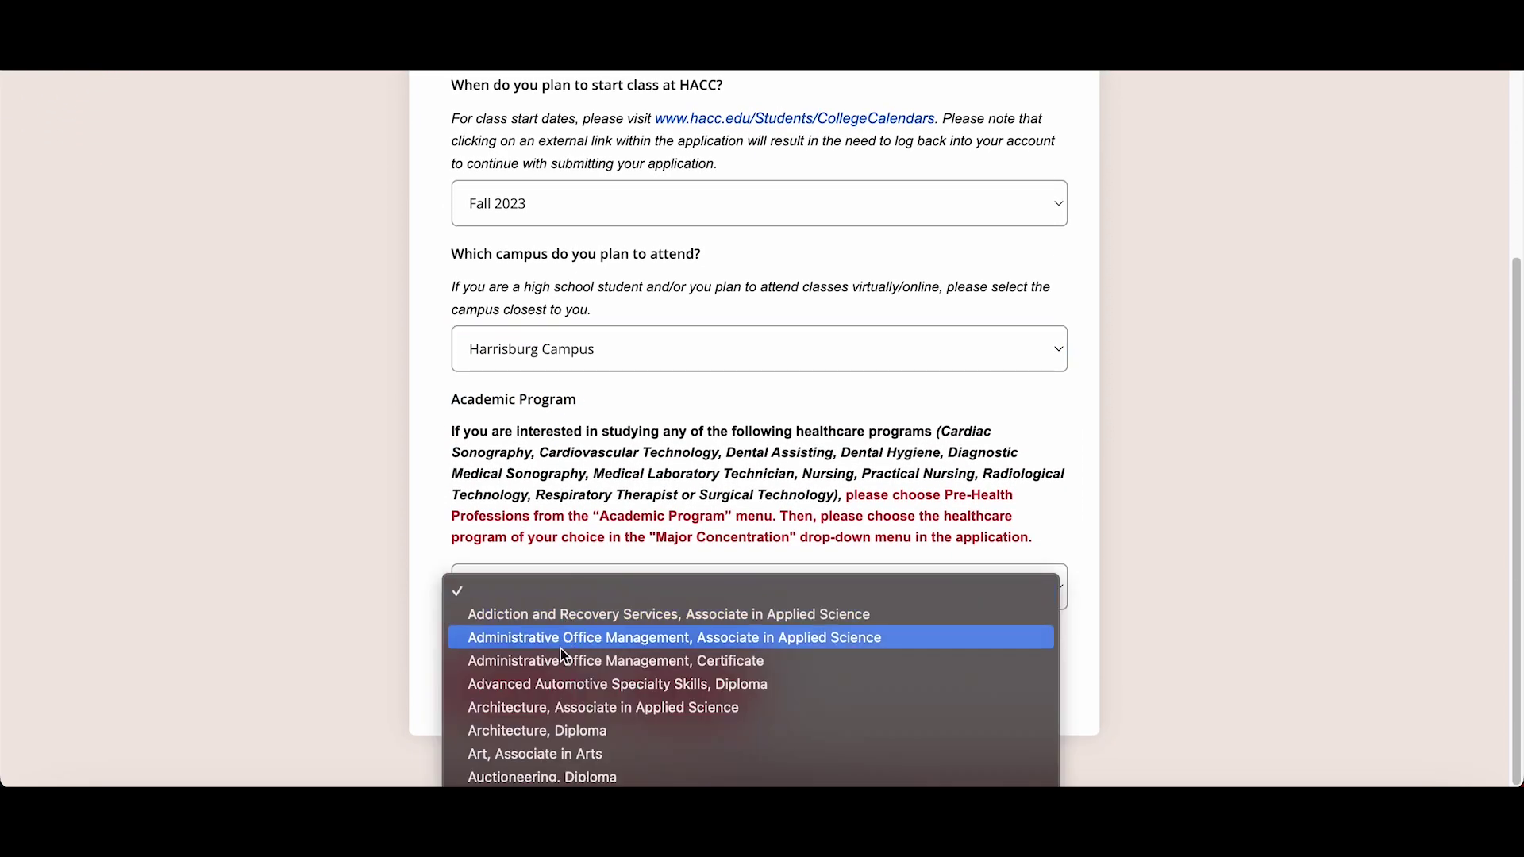
pyautogui.scroll(-5, 561, 649)
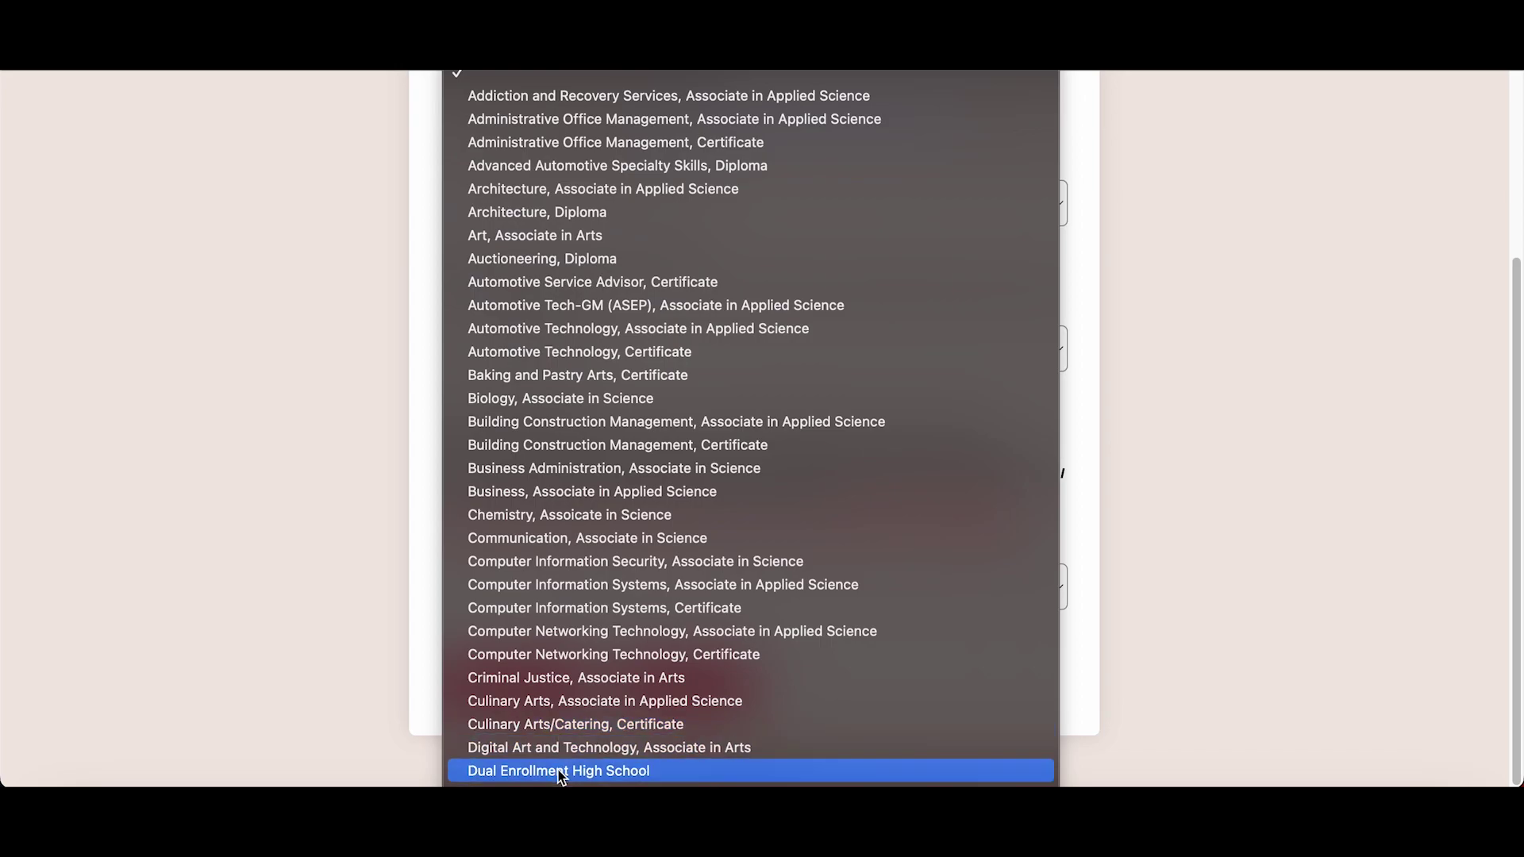
pyautogui.click(559, 773)
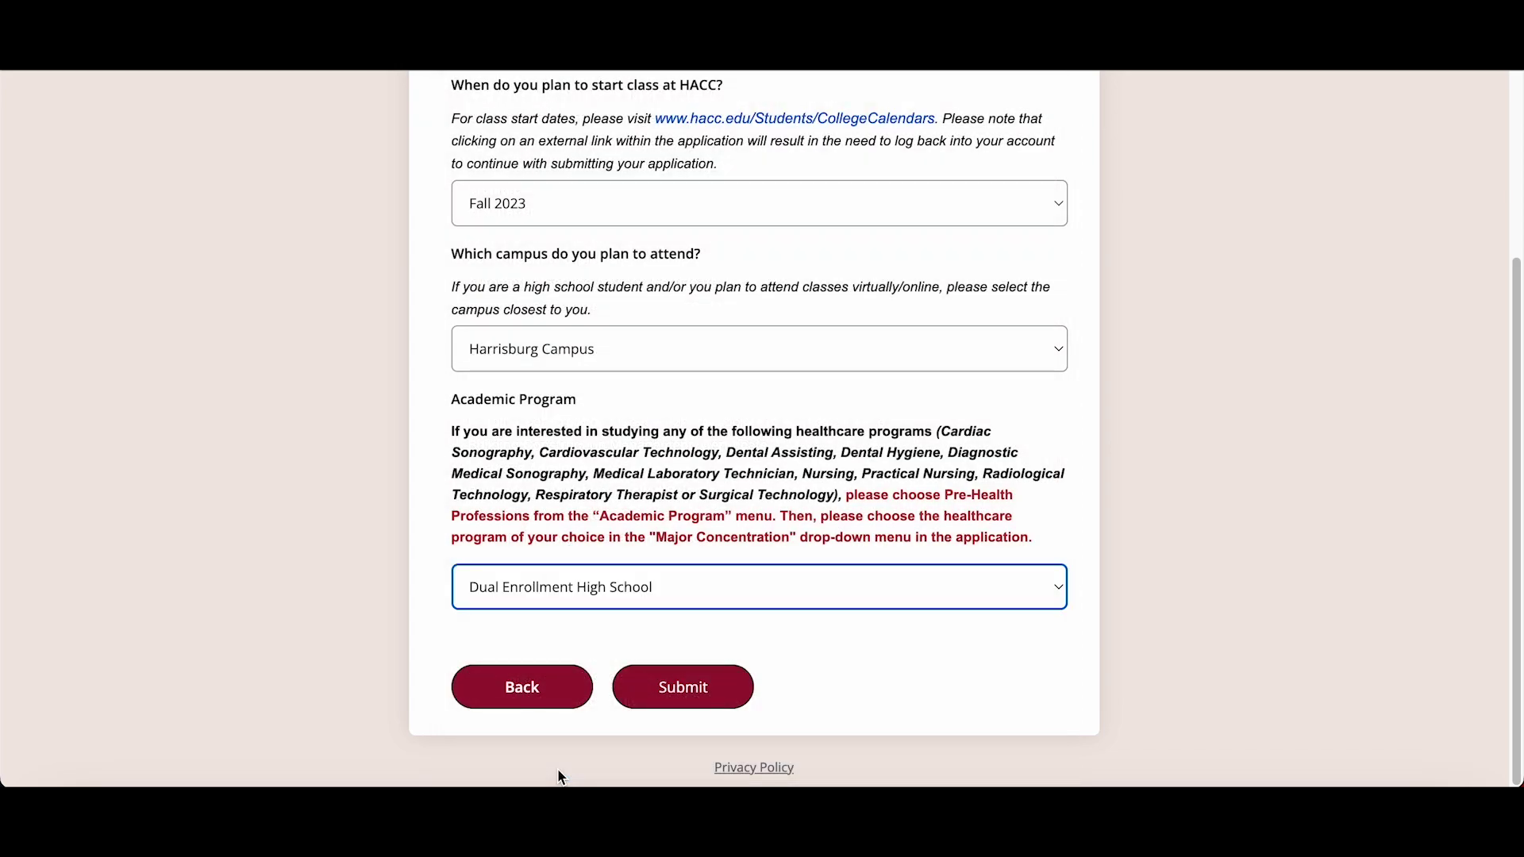
pyautogui.click(664, 692)
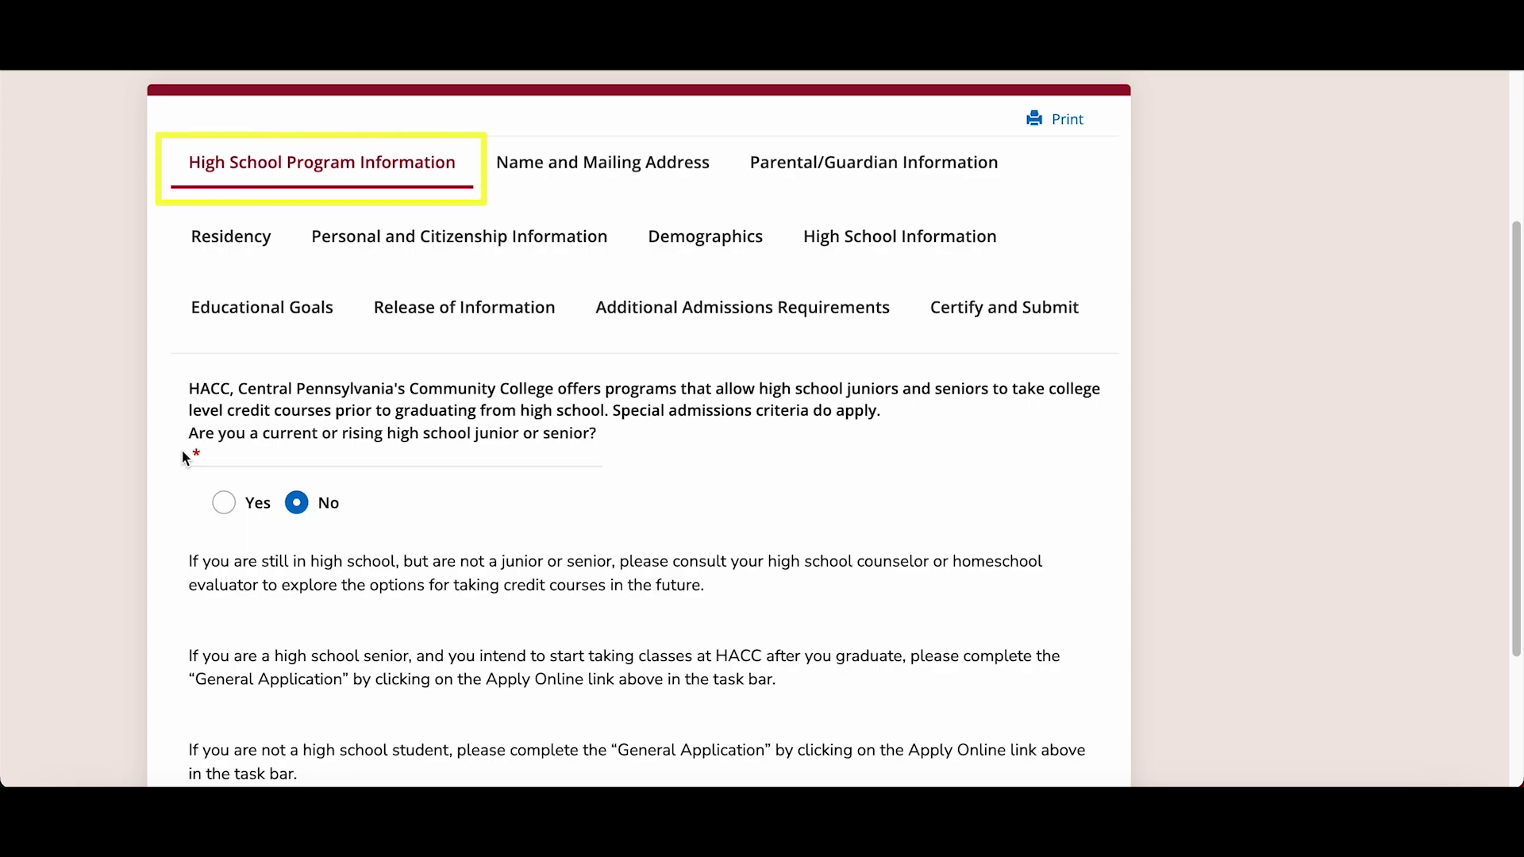
# - Answer Yes to both program questions, choose 'Both at my high school and at a HACC campus', and save
pyautogui.scroll(3, 184, 458)
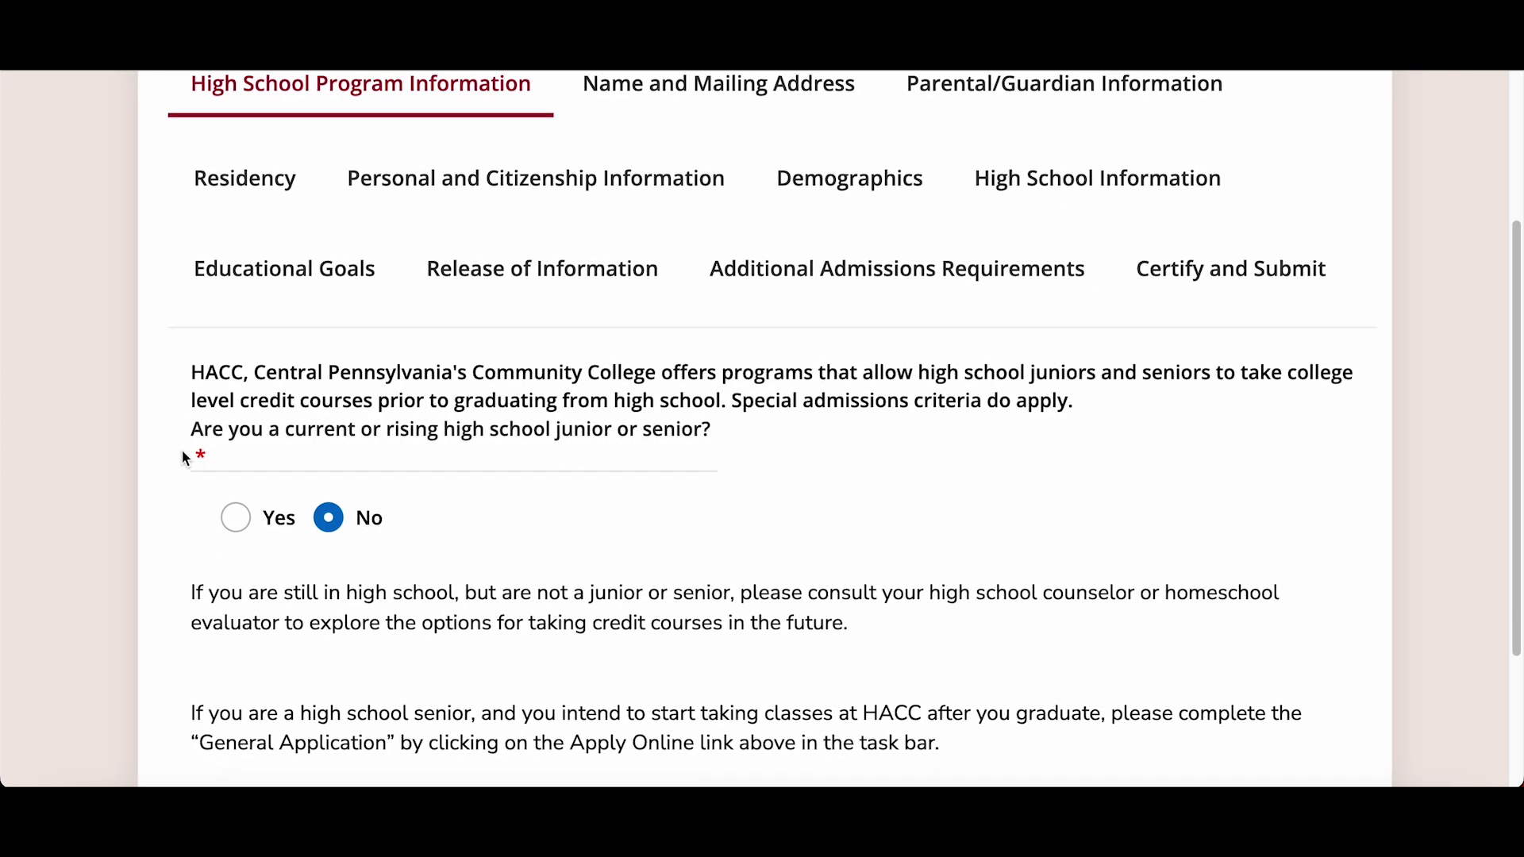
pyautogui.scroll(-1, 184, 460)
pyautogui.click(246, 491)
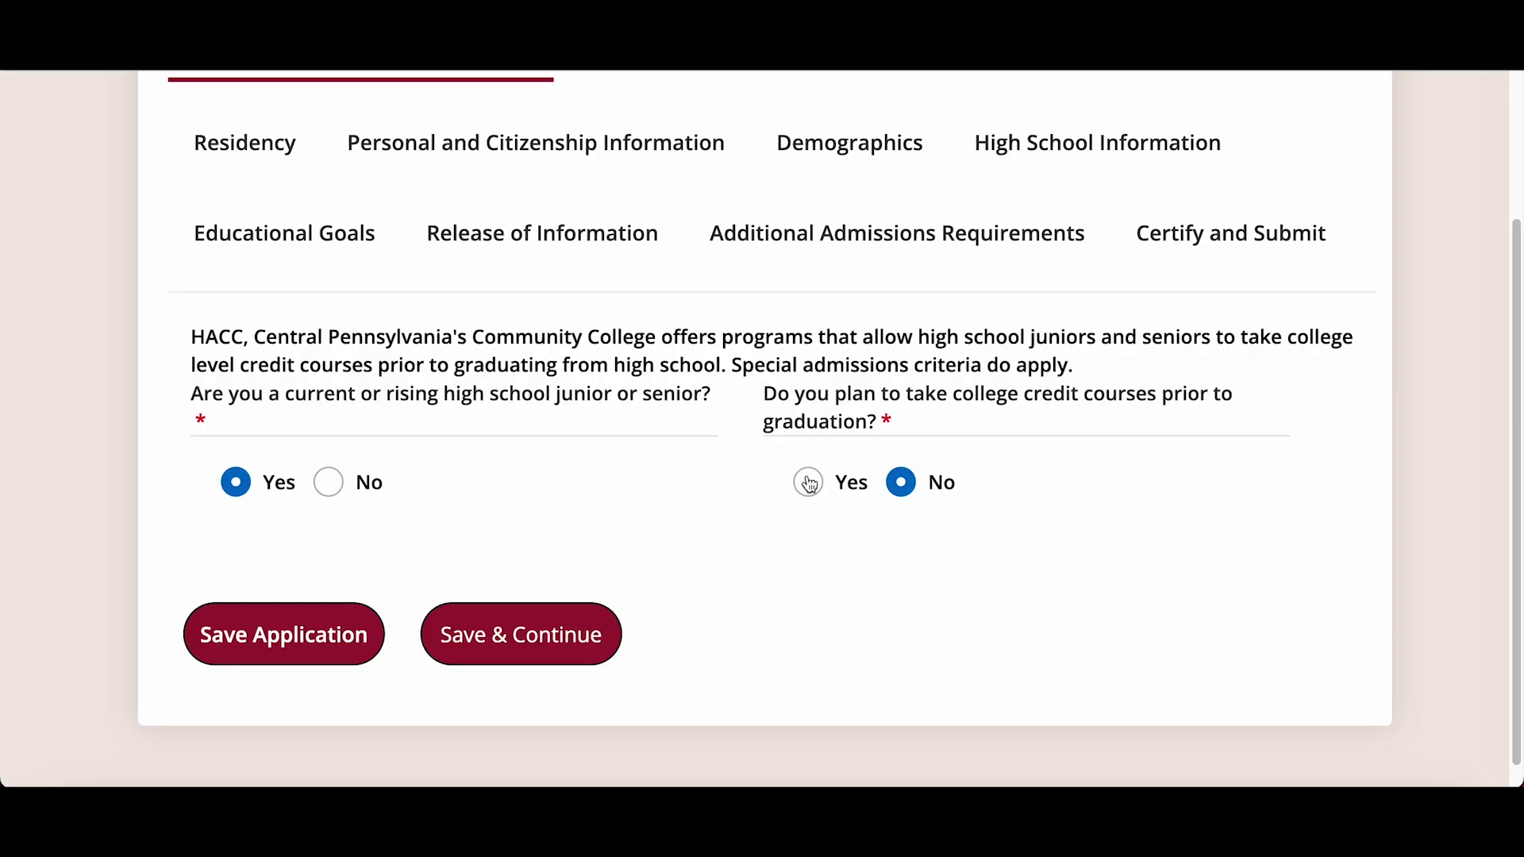
pyautogui.click(808, 483)
pyautogui.scroll(-3, 753, 589)
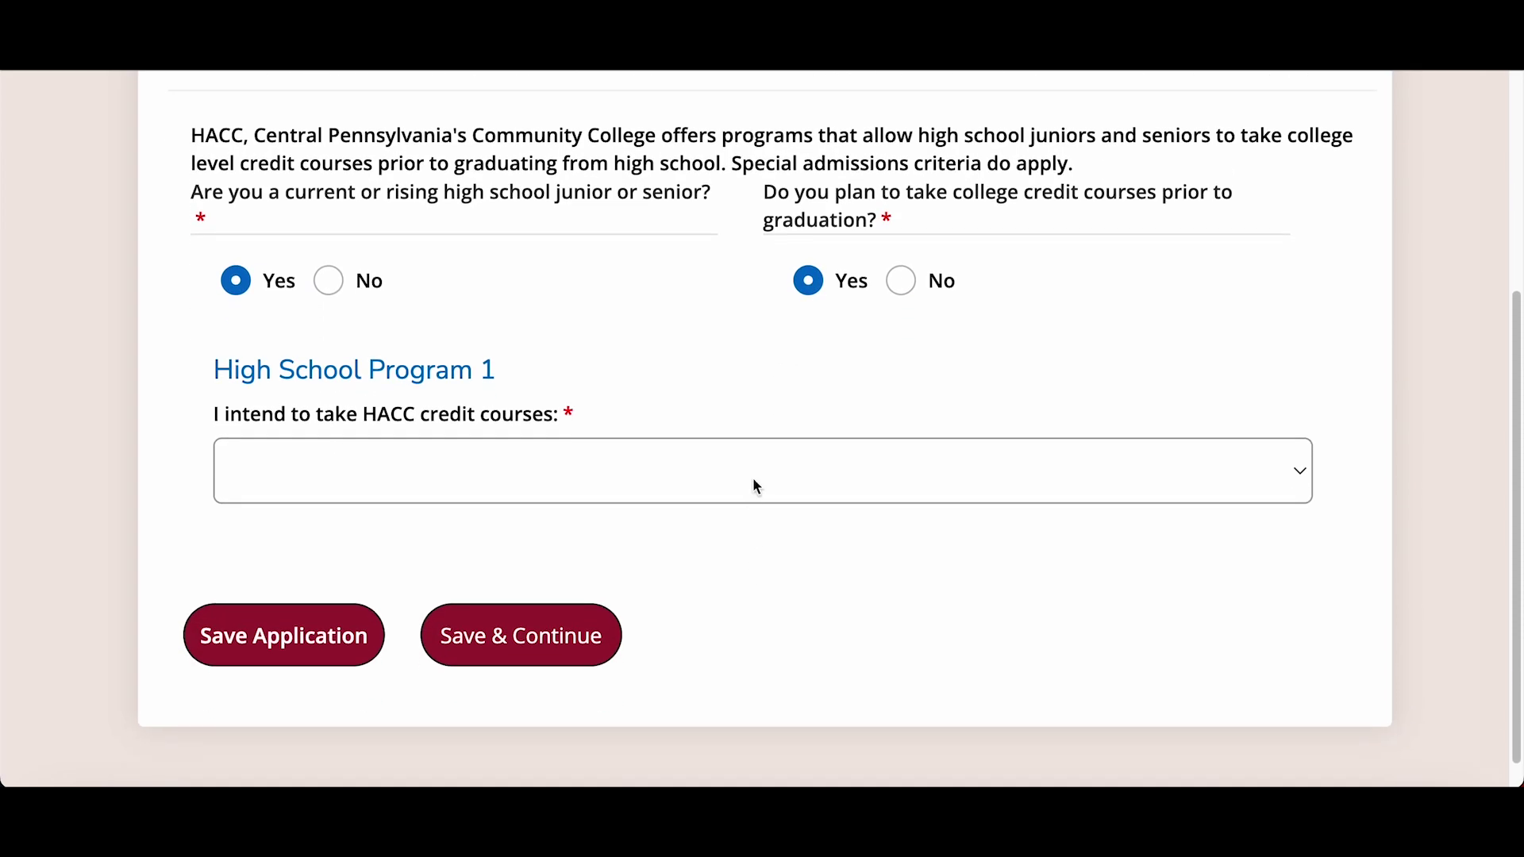
pyautogui.click(755, 486)
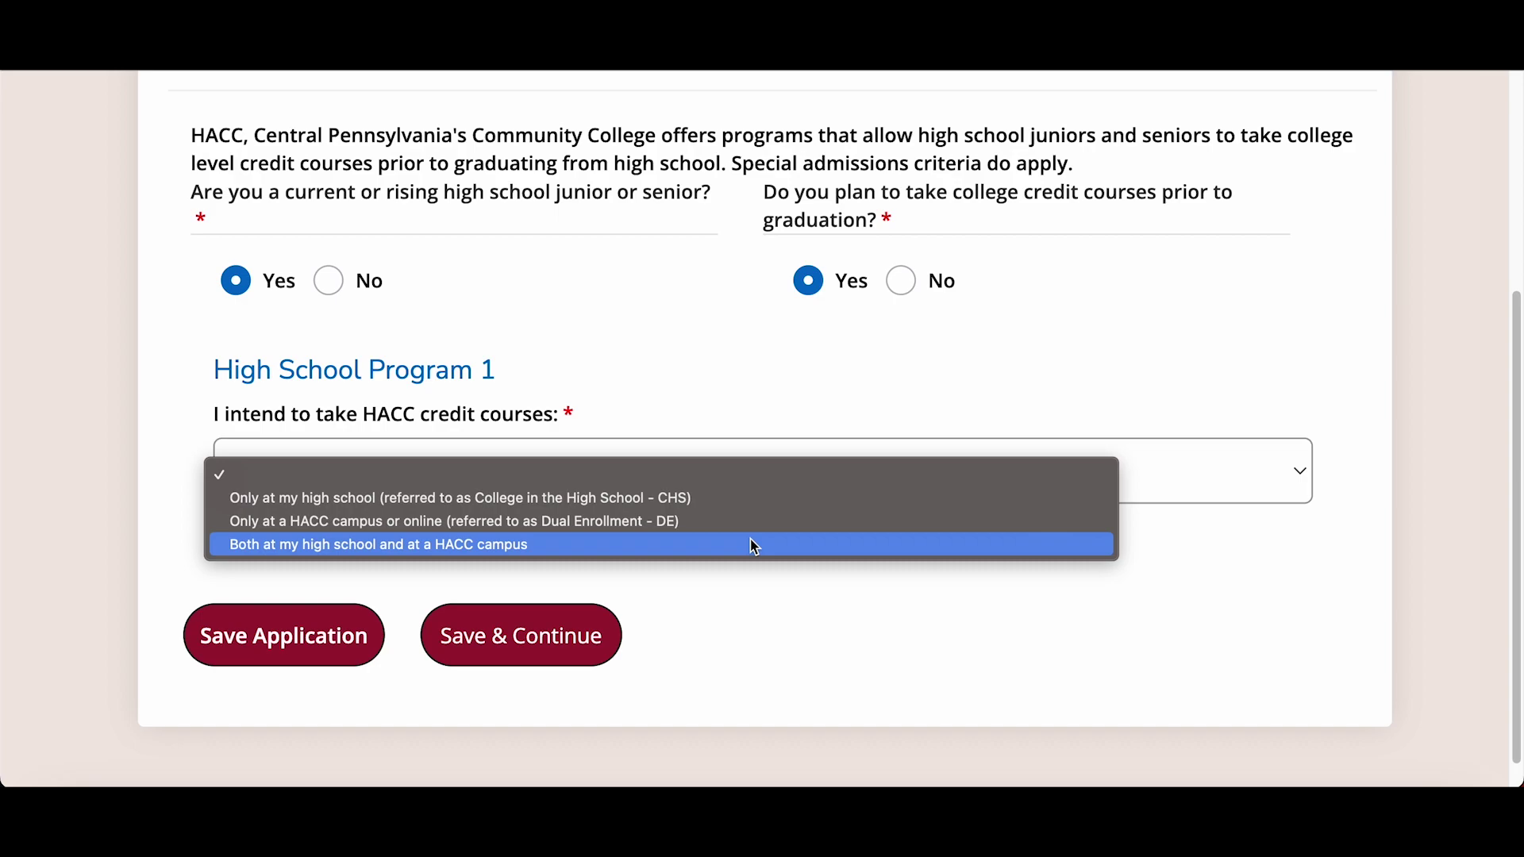
pyautogui.click(752, 544)
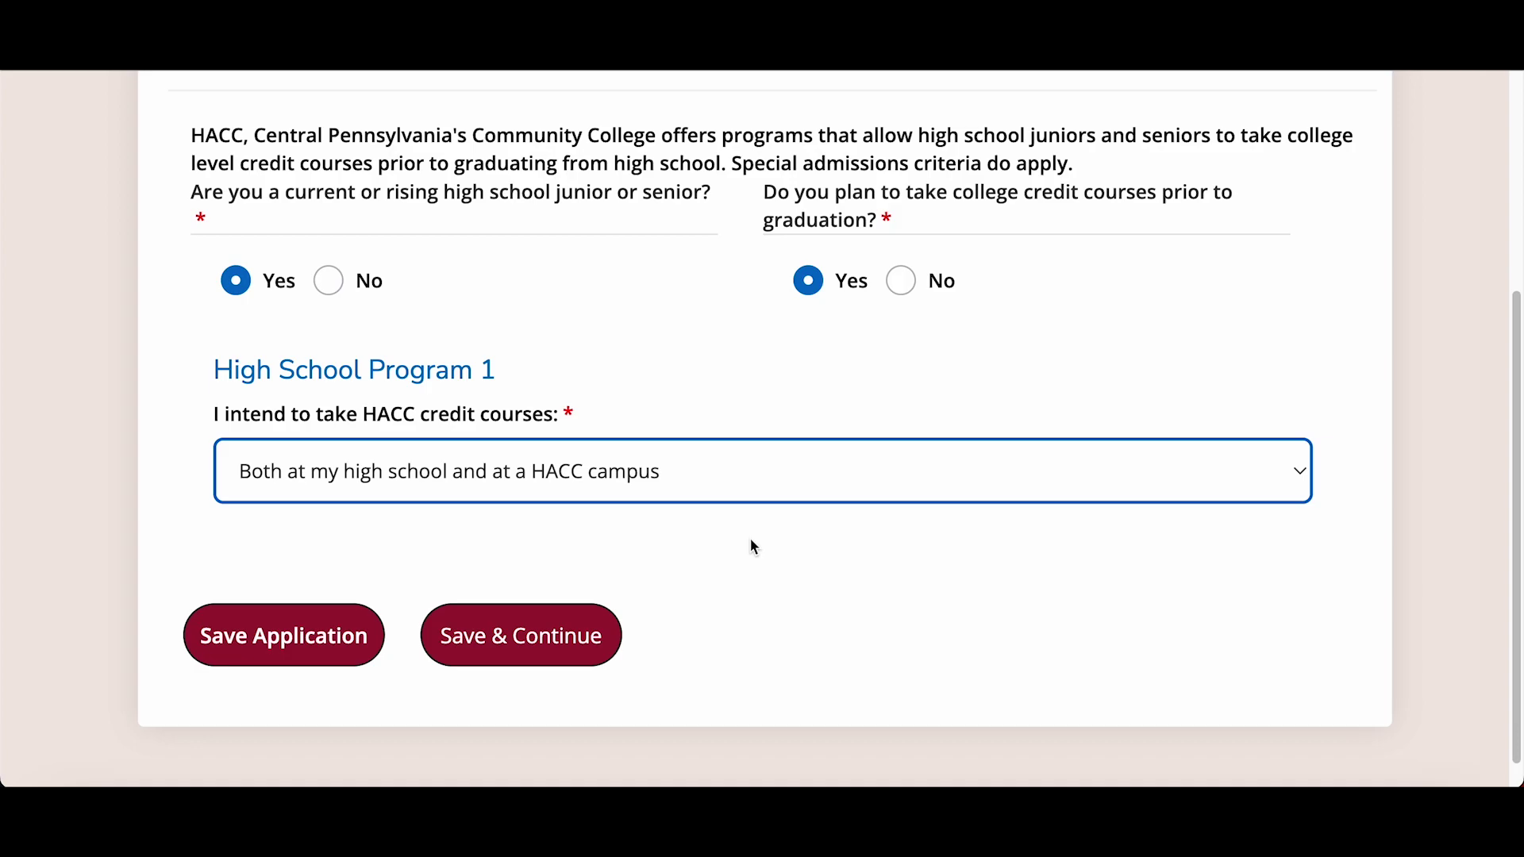
pyautogui.click(591, 645)
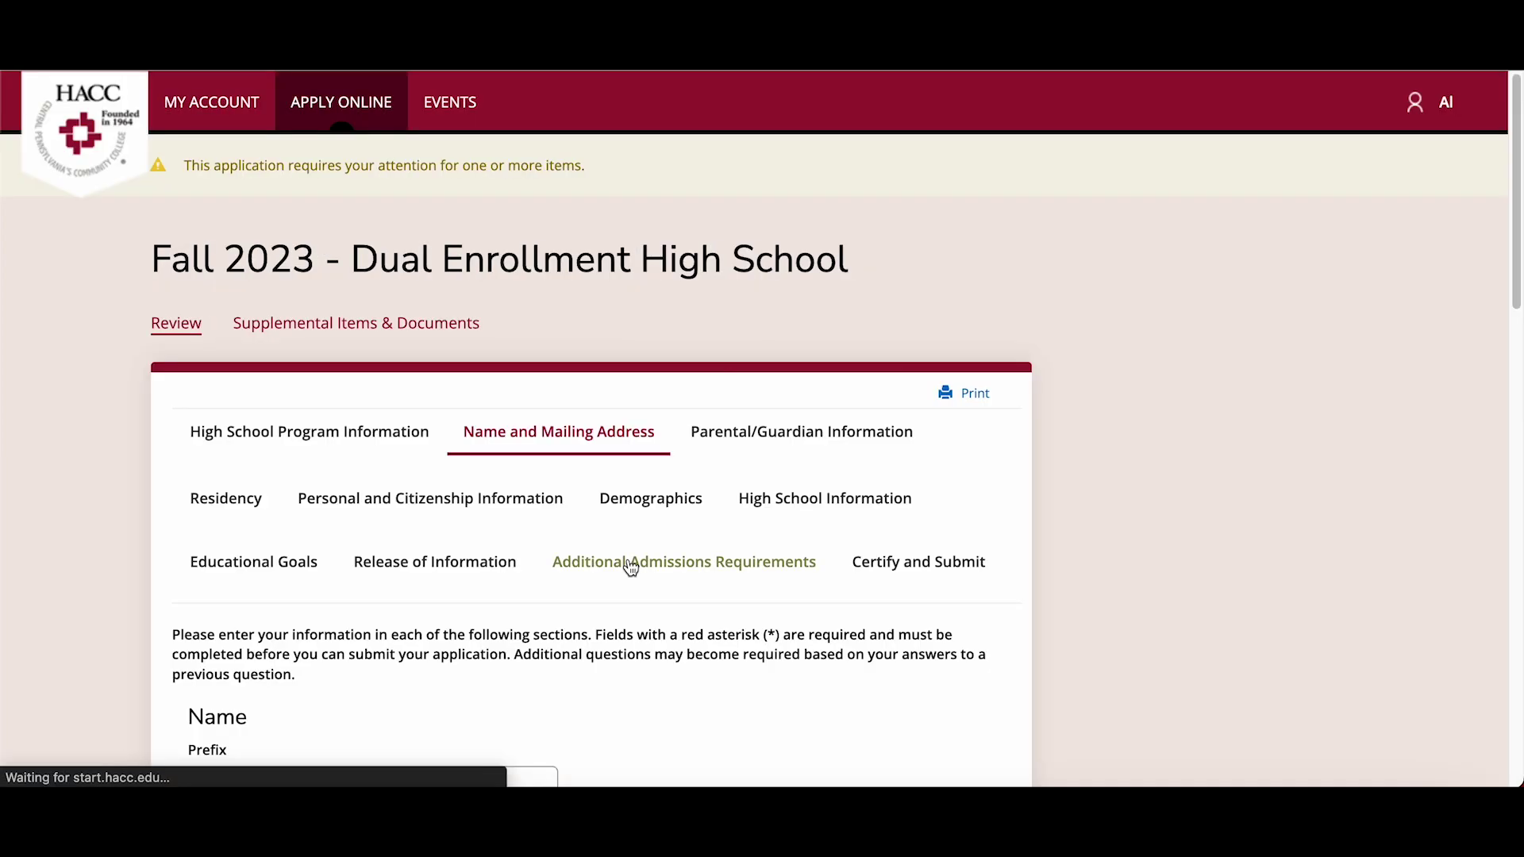
# - Enter the primary phone number in Contact Information
pyautogui.scroll(-1, 631, 565)
pyautogui.scroll(-4, 630, 562)
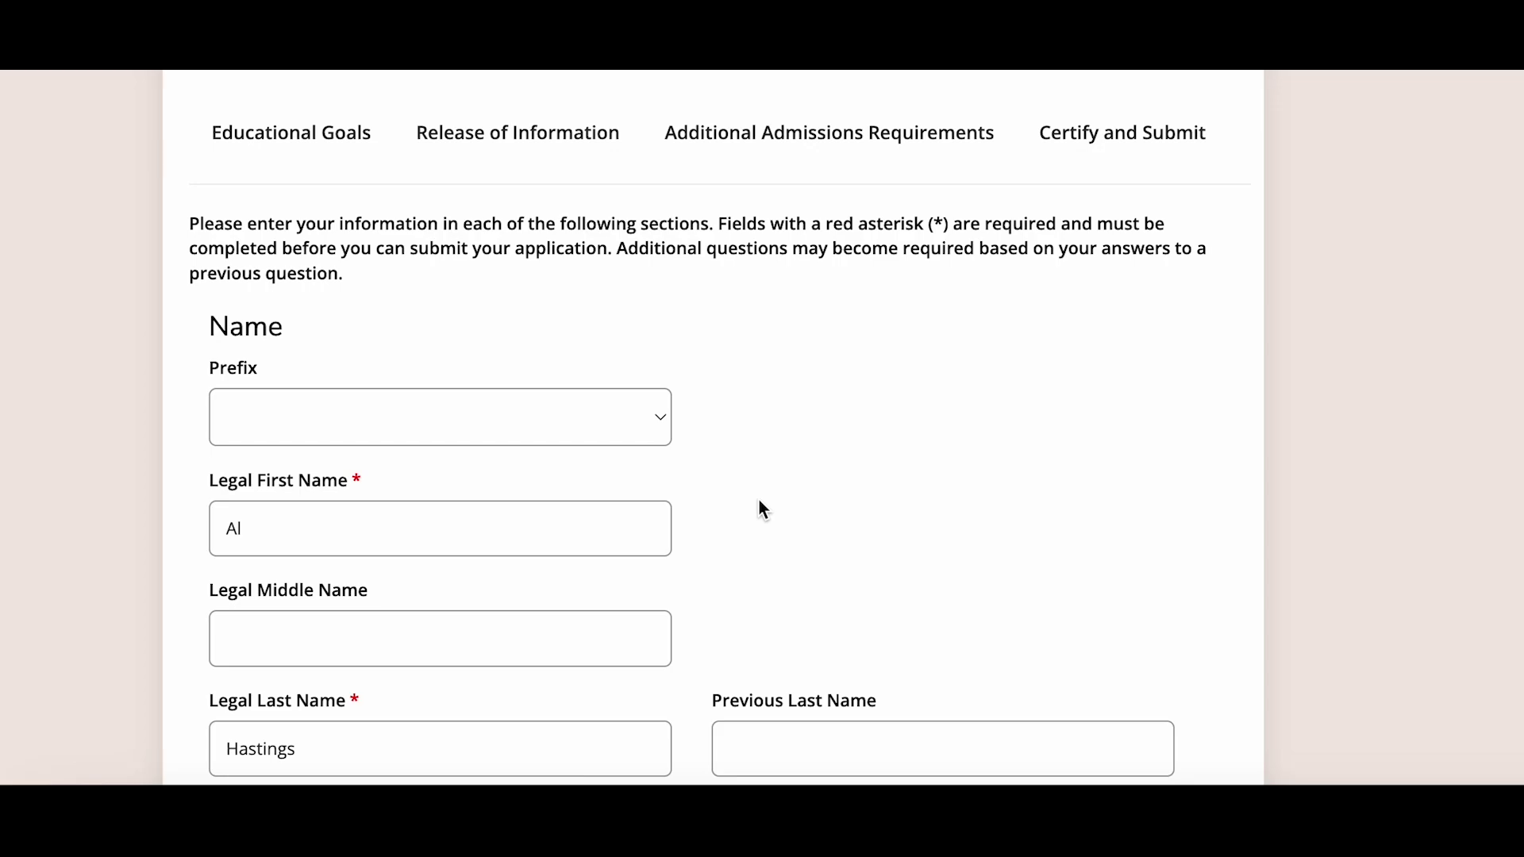
pyautogui.scroll(-1, 763, 509)
pyautogui.scroll(-1, 764, 509)
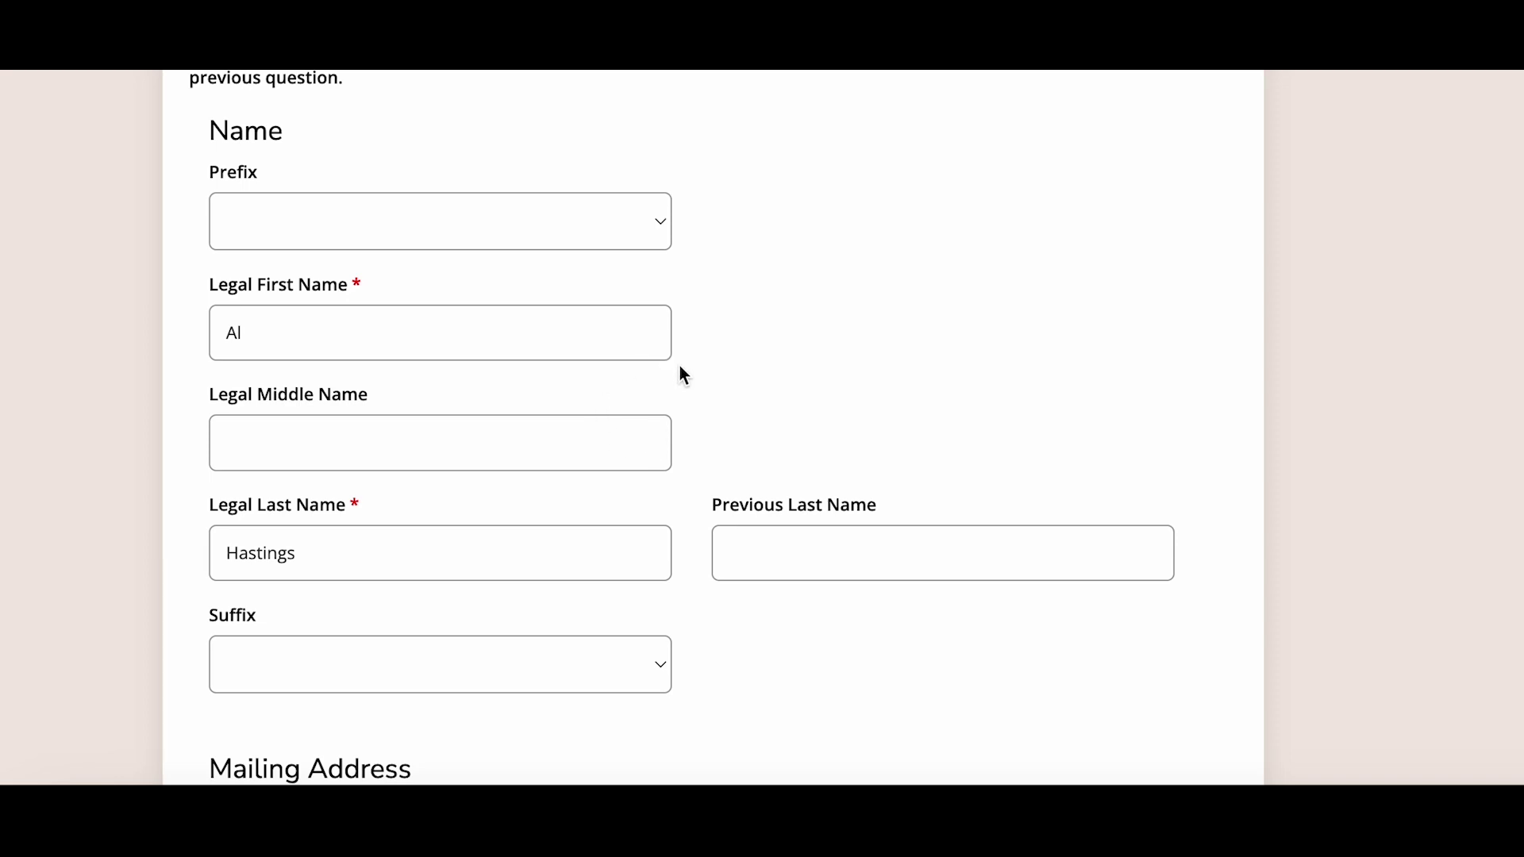
pyautogui.scroll(-1, 673, 479)
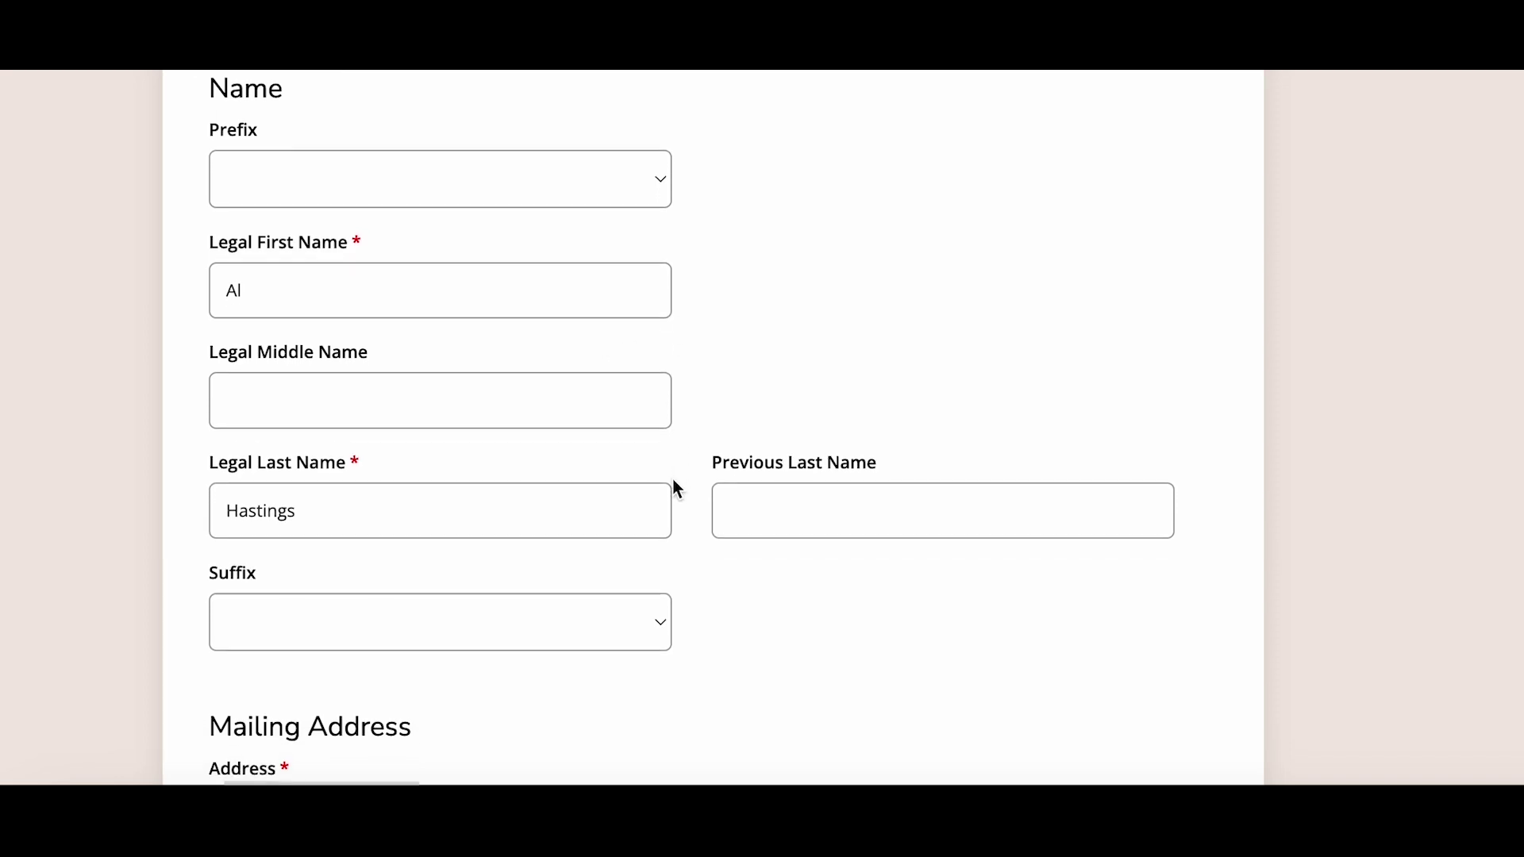
pyautogui.scroll(-3, 674, 481)
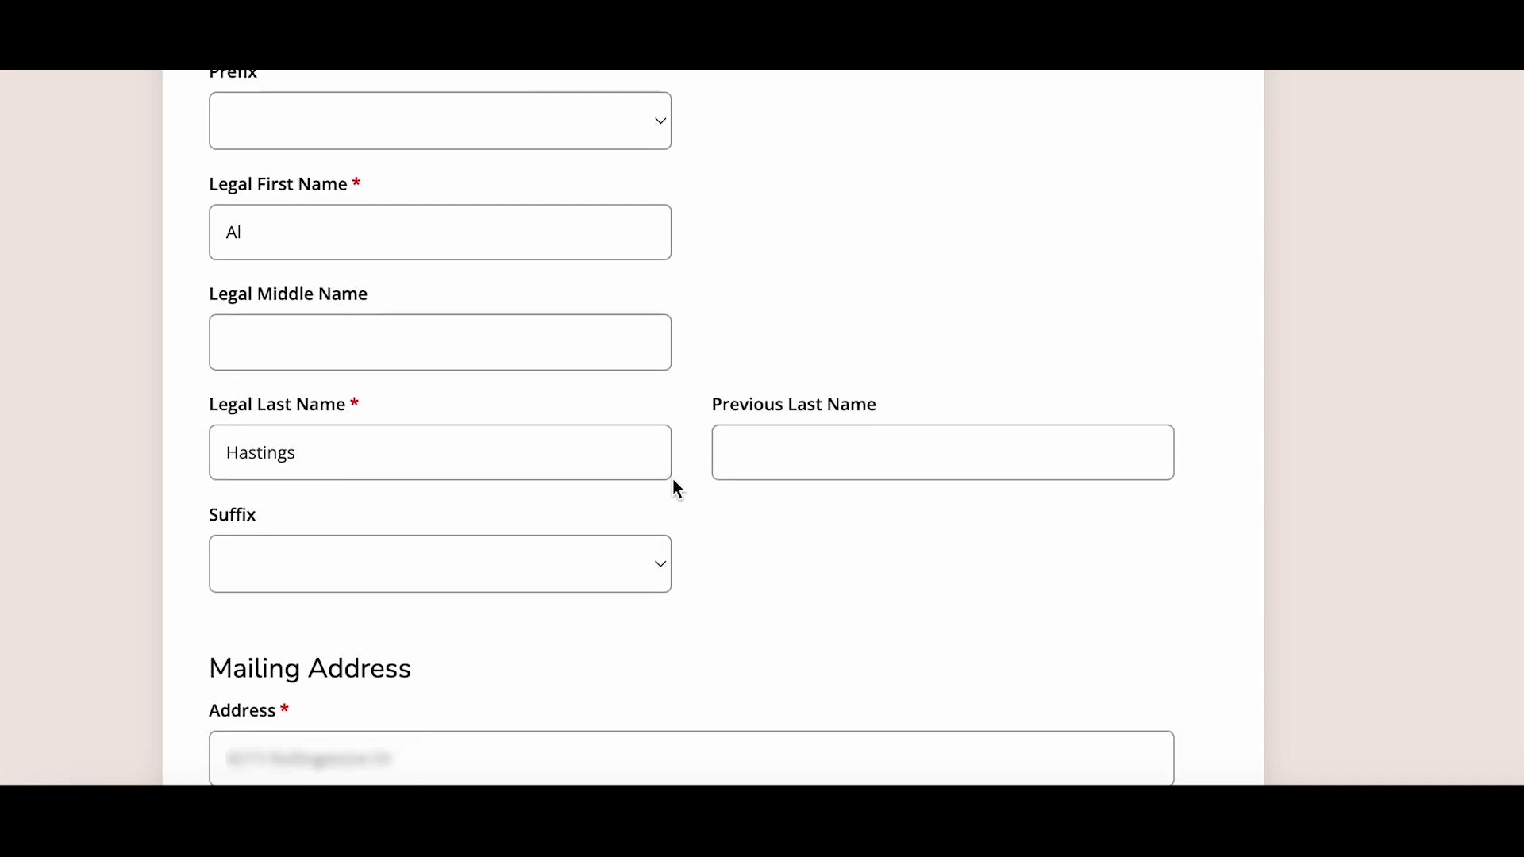
pyautogui.scroll(-5, 675, 486)
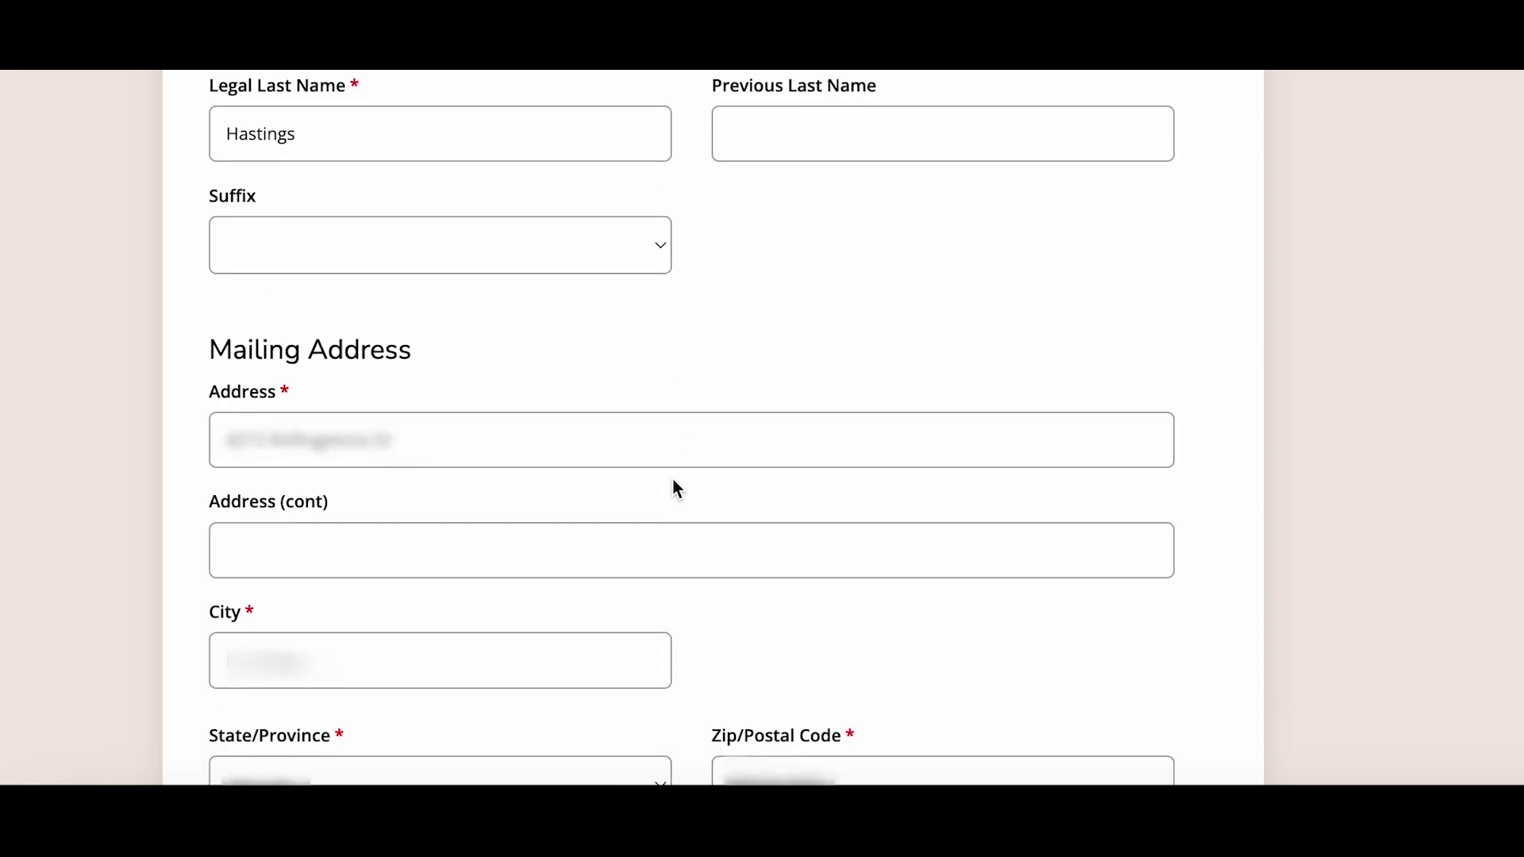
pyautogui.scroll(-3, 673, 480)
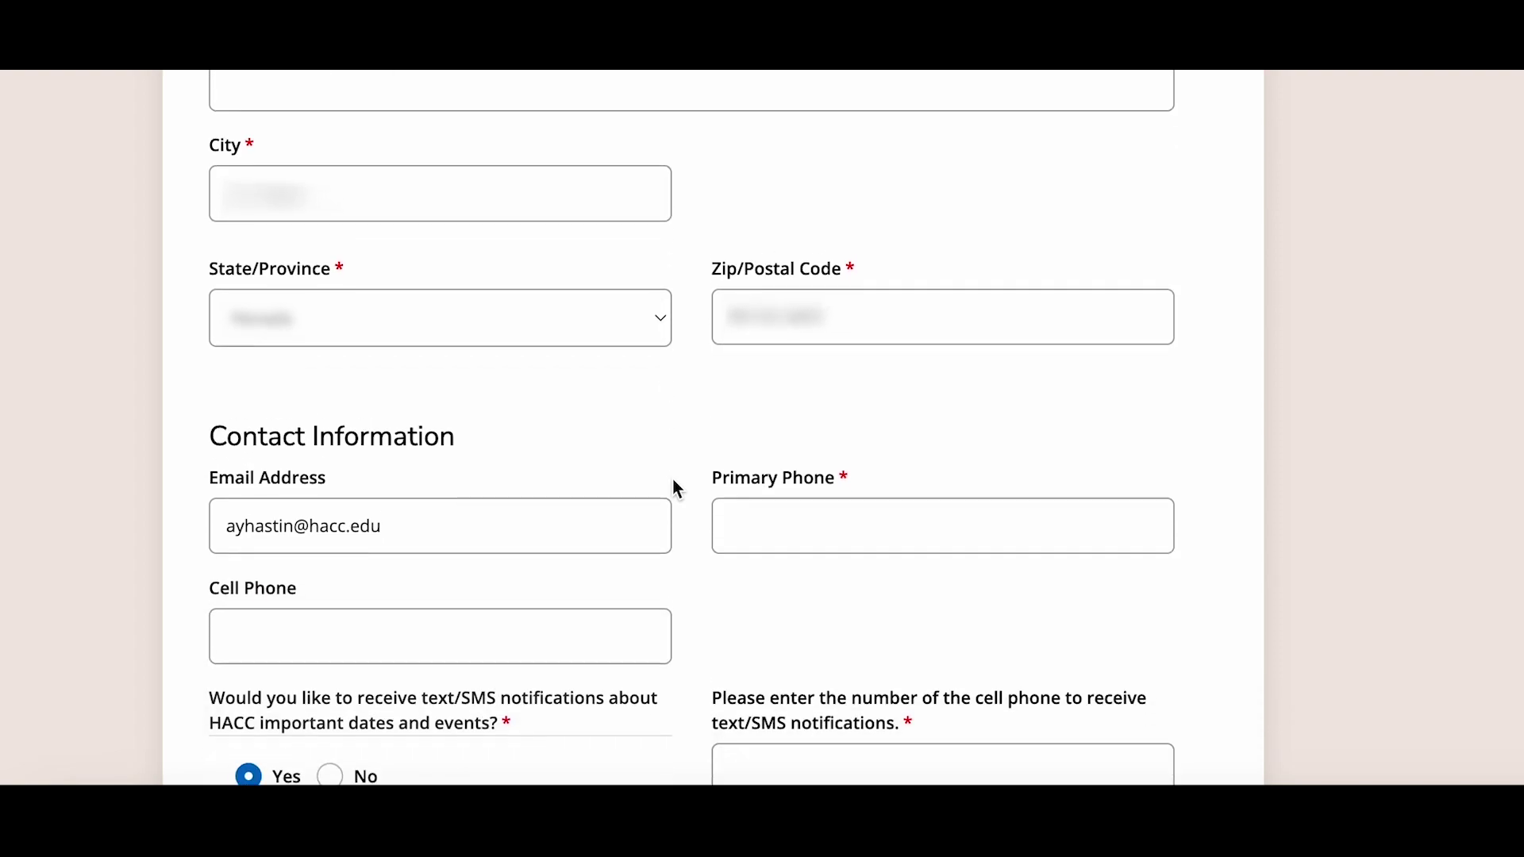
pyautogui.click(732, 480)
pyautogui.write('7')
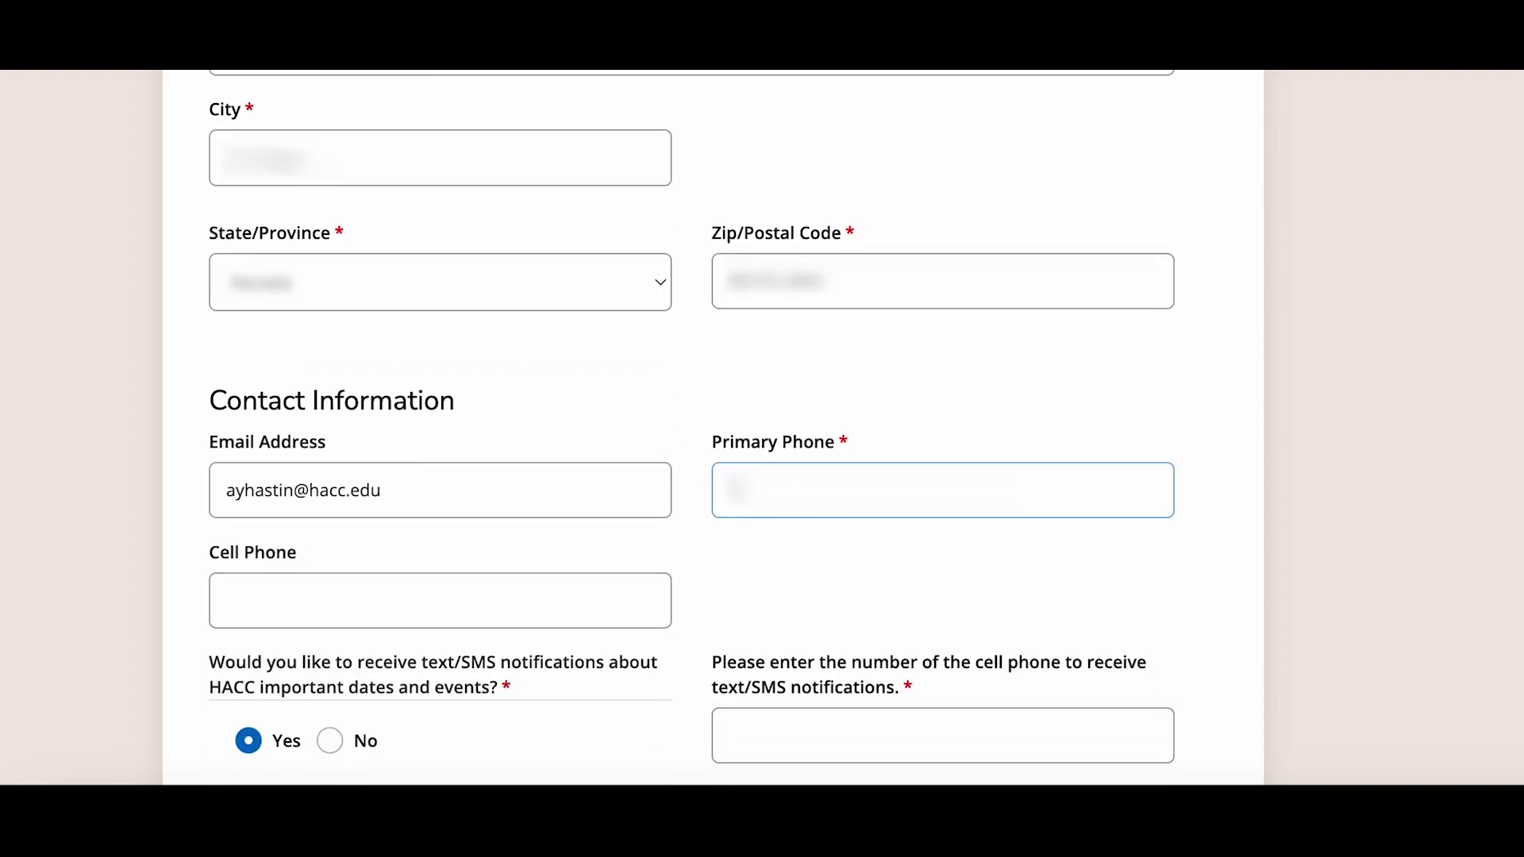
pyautogui.write('15551234')
# - Enter the SMS notification phone number and save the section
pyautogui.scroll(-3, 692, 540)
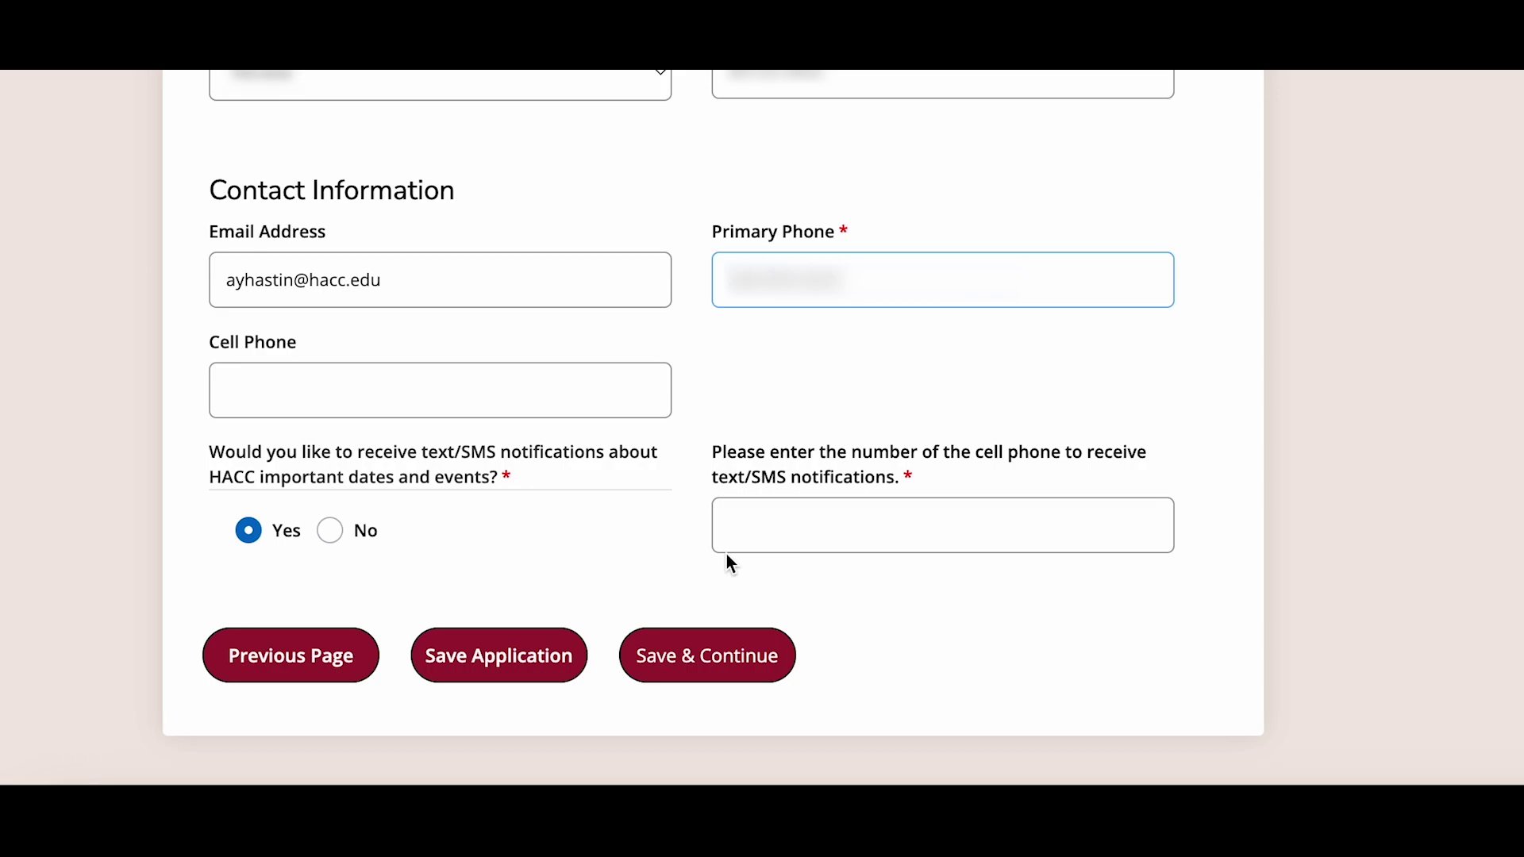
pyautogui.click(759, 538)
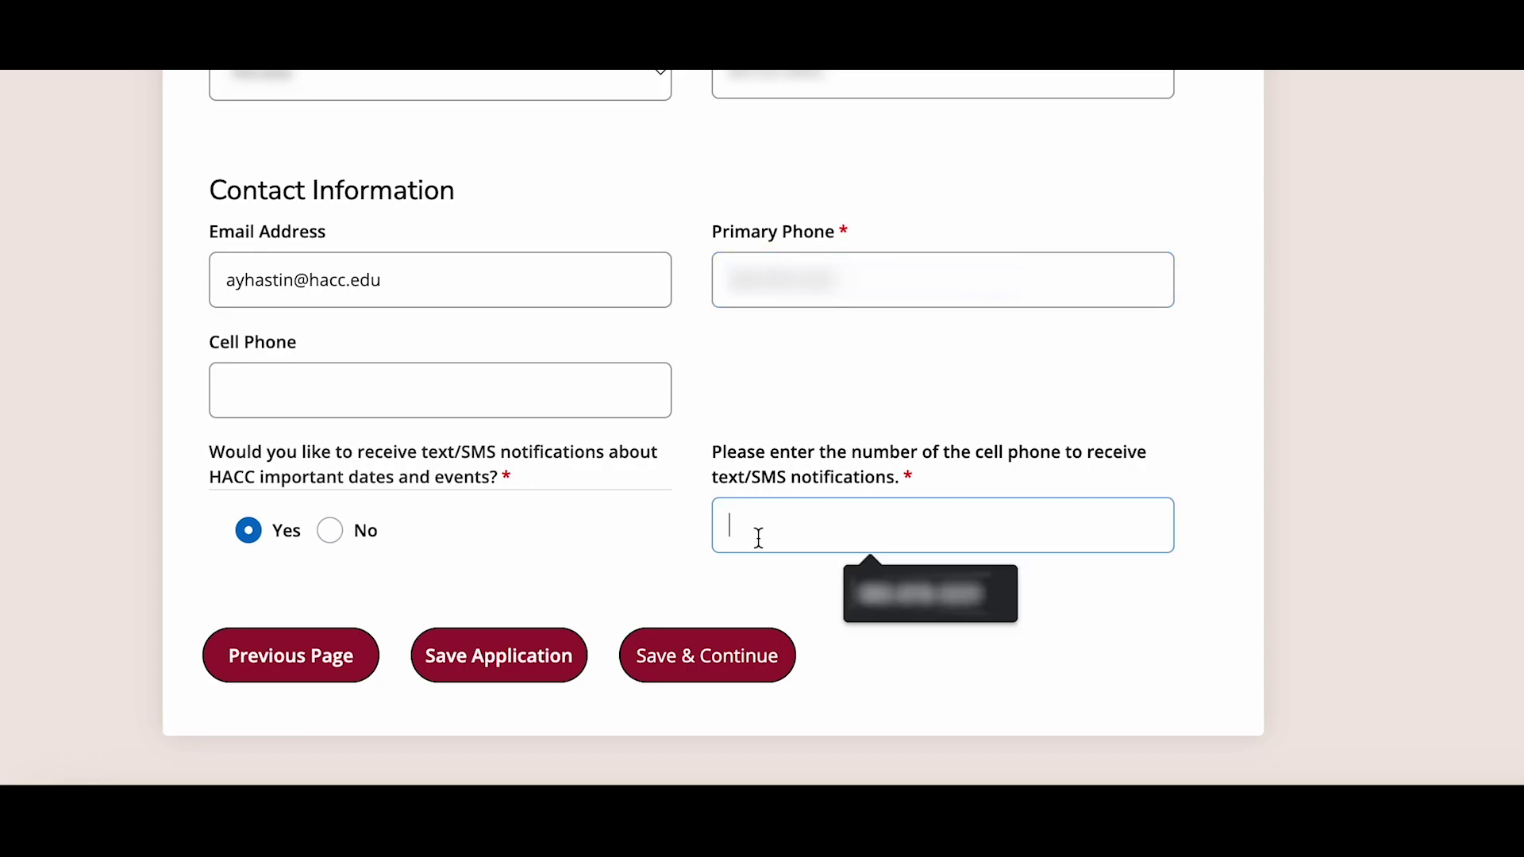
pyautogui.write('717555')
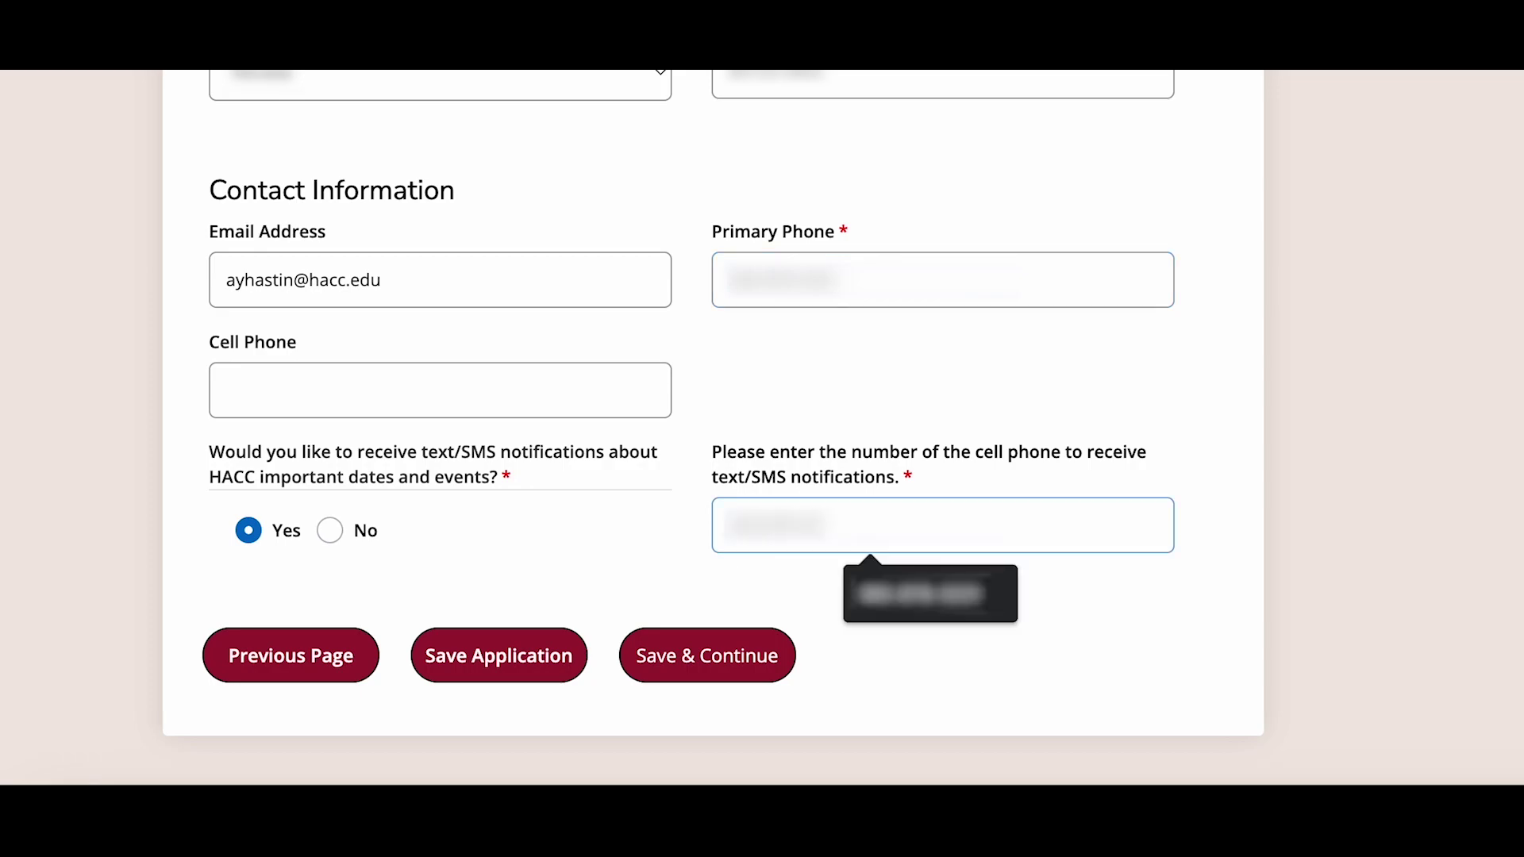
pyautogui.write('1234')
pyautogui.click(686, 663)
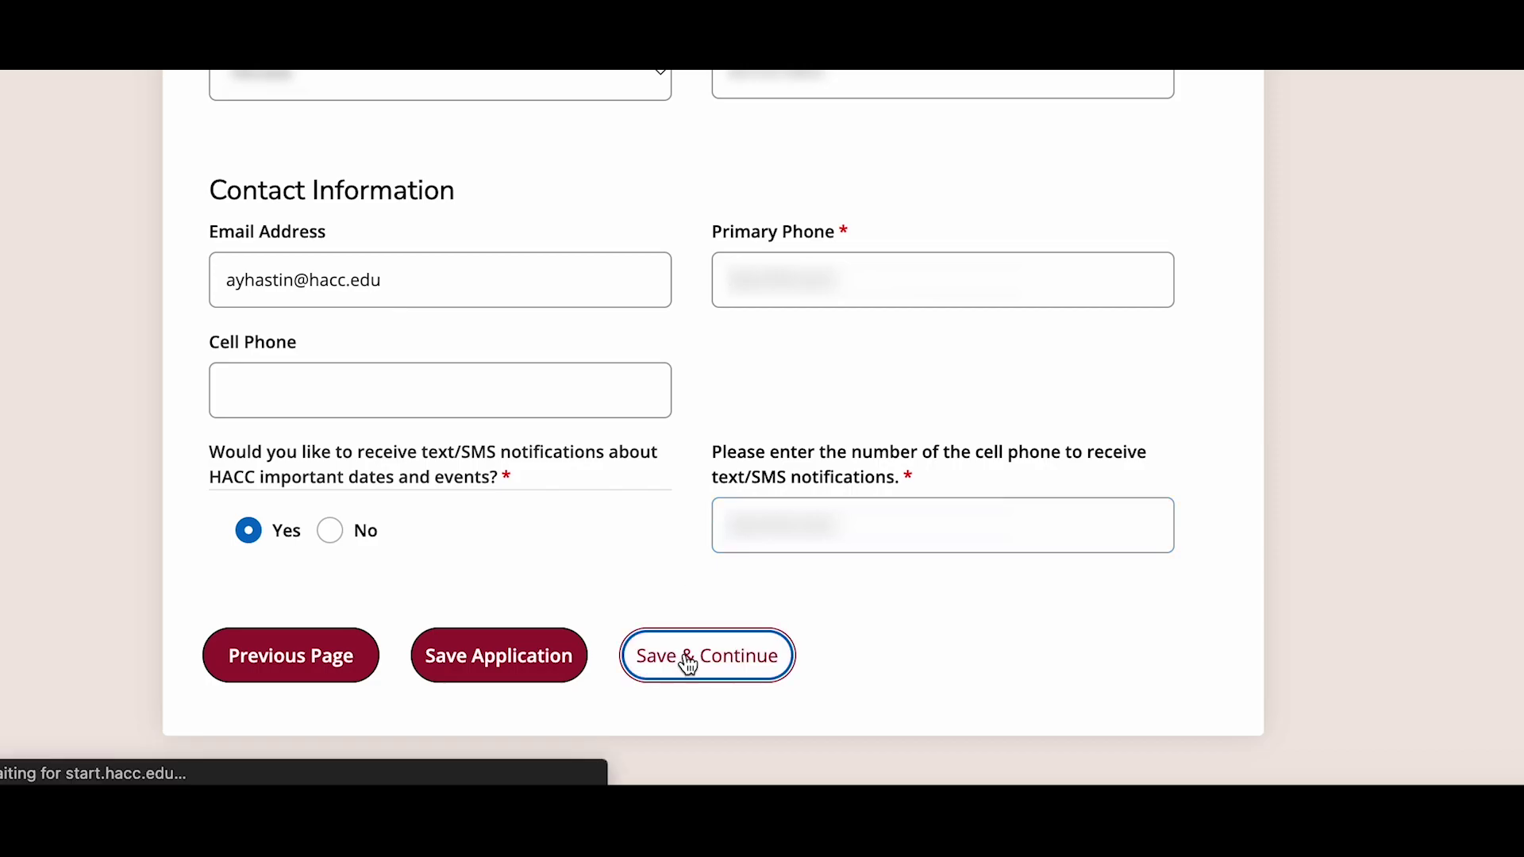
# - Enter the parent/guardian's first and last name and mark them as living at the same address
pyautogui.scroll(-4, 635, 542)
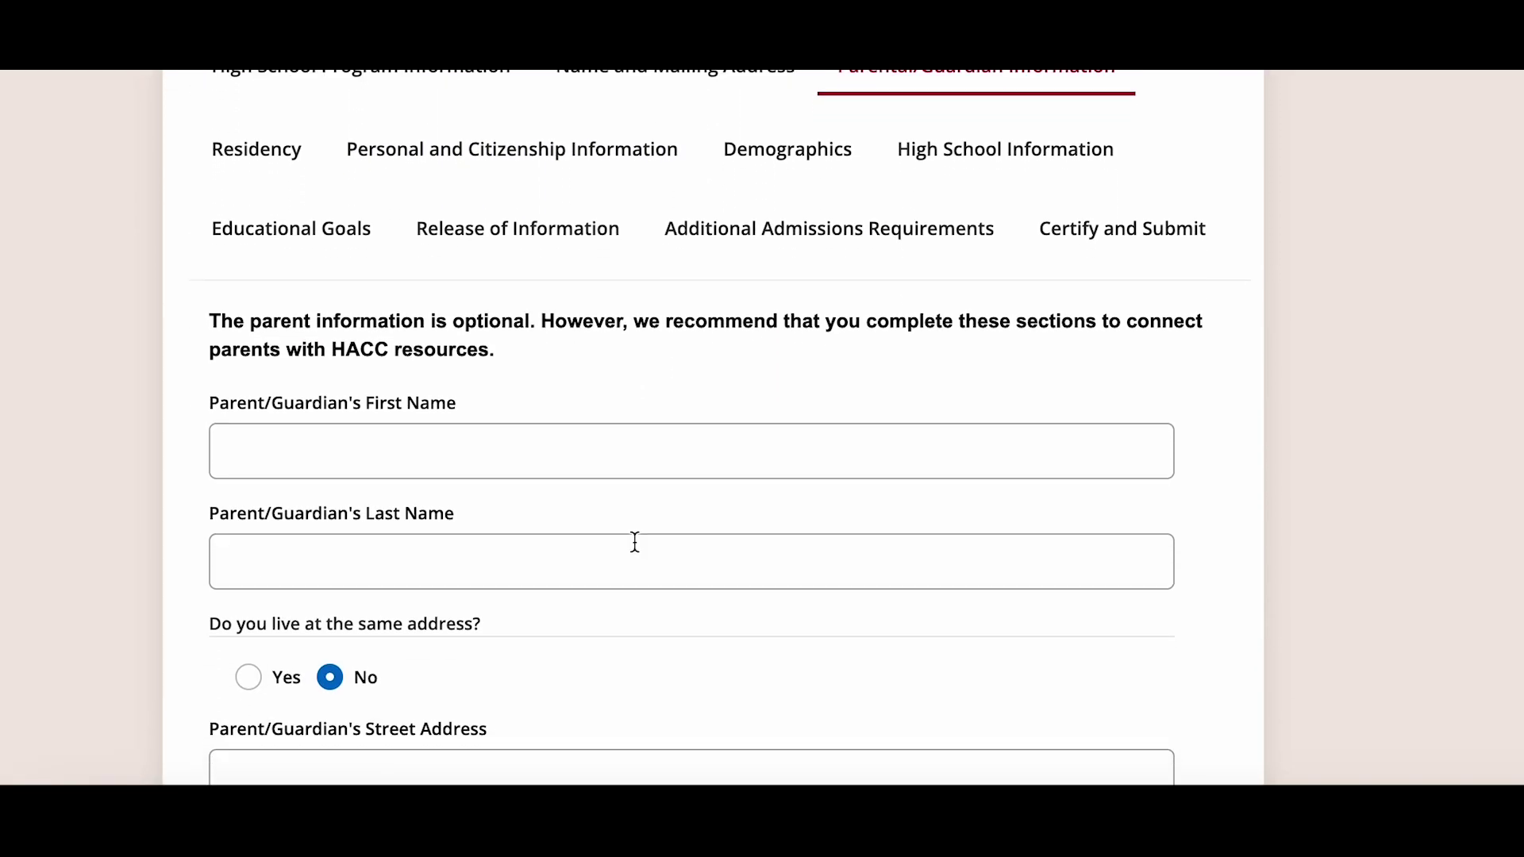
pyautogui.scroll(-2, 635, 542)
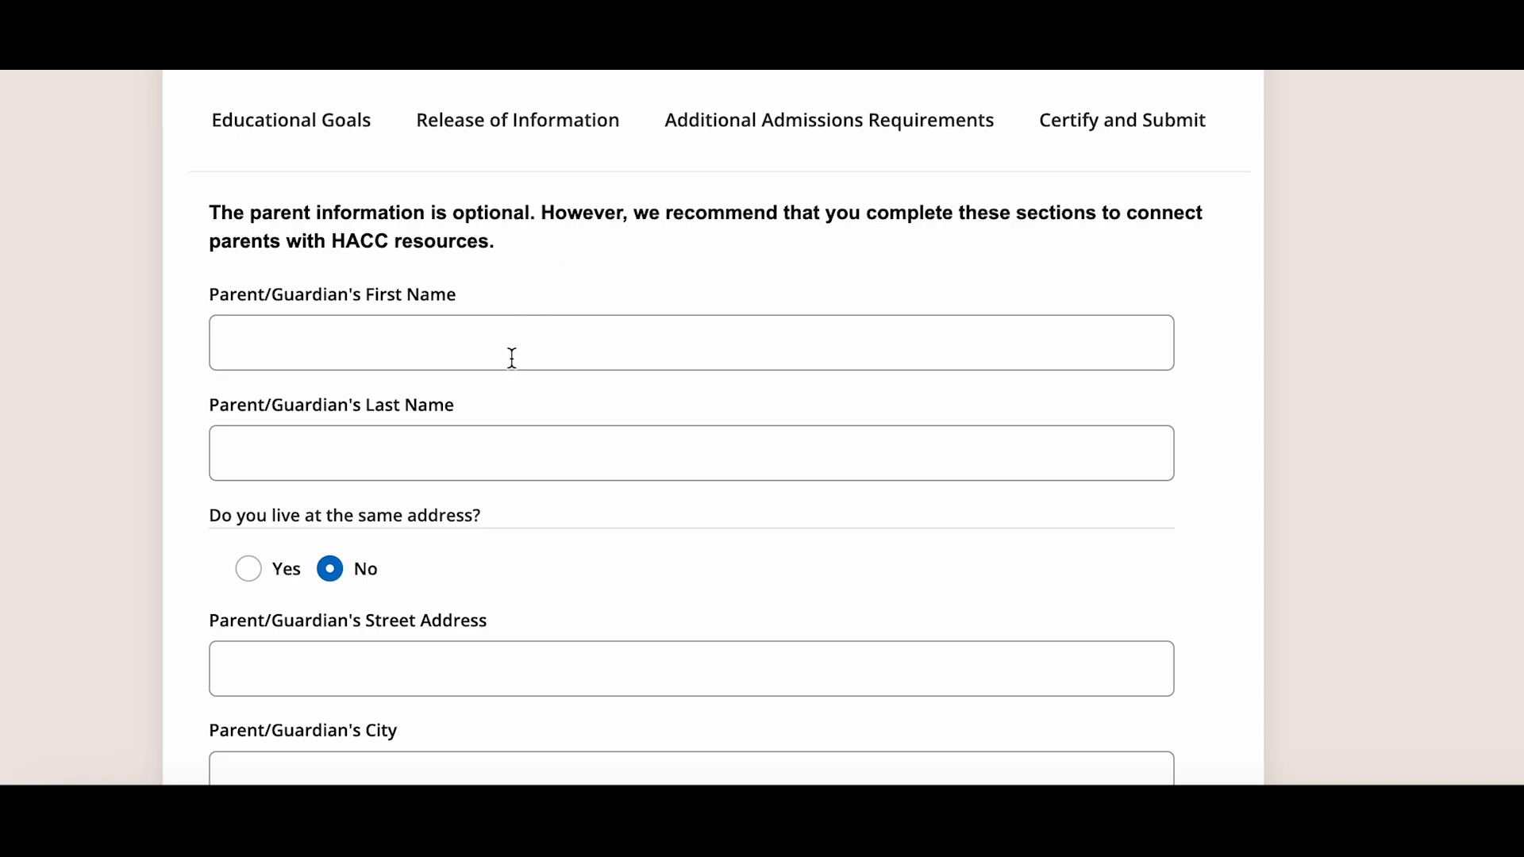
pyautogui.press('Tab')
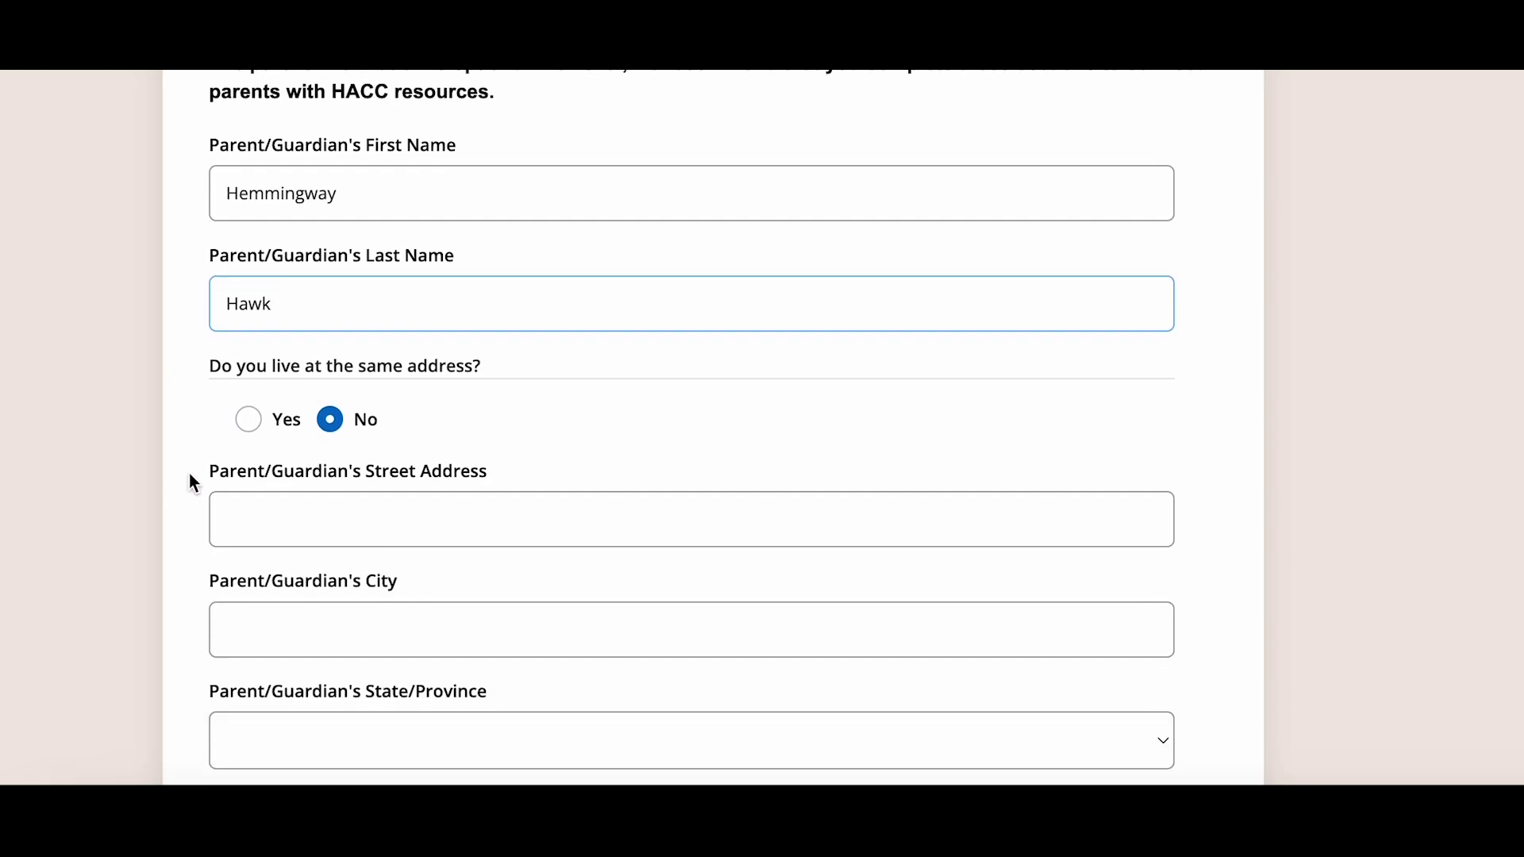
pyautogui.click(252, 425)
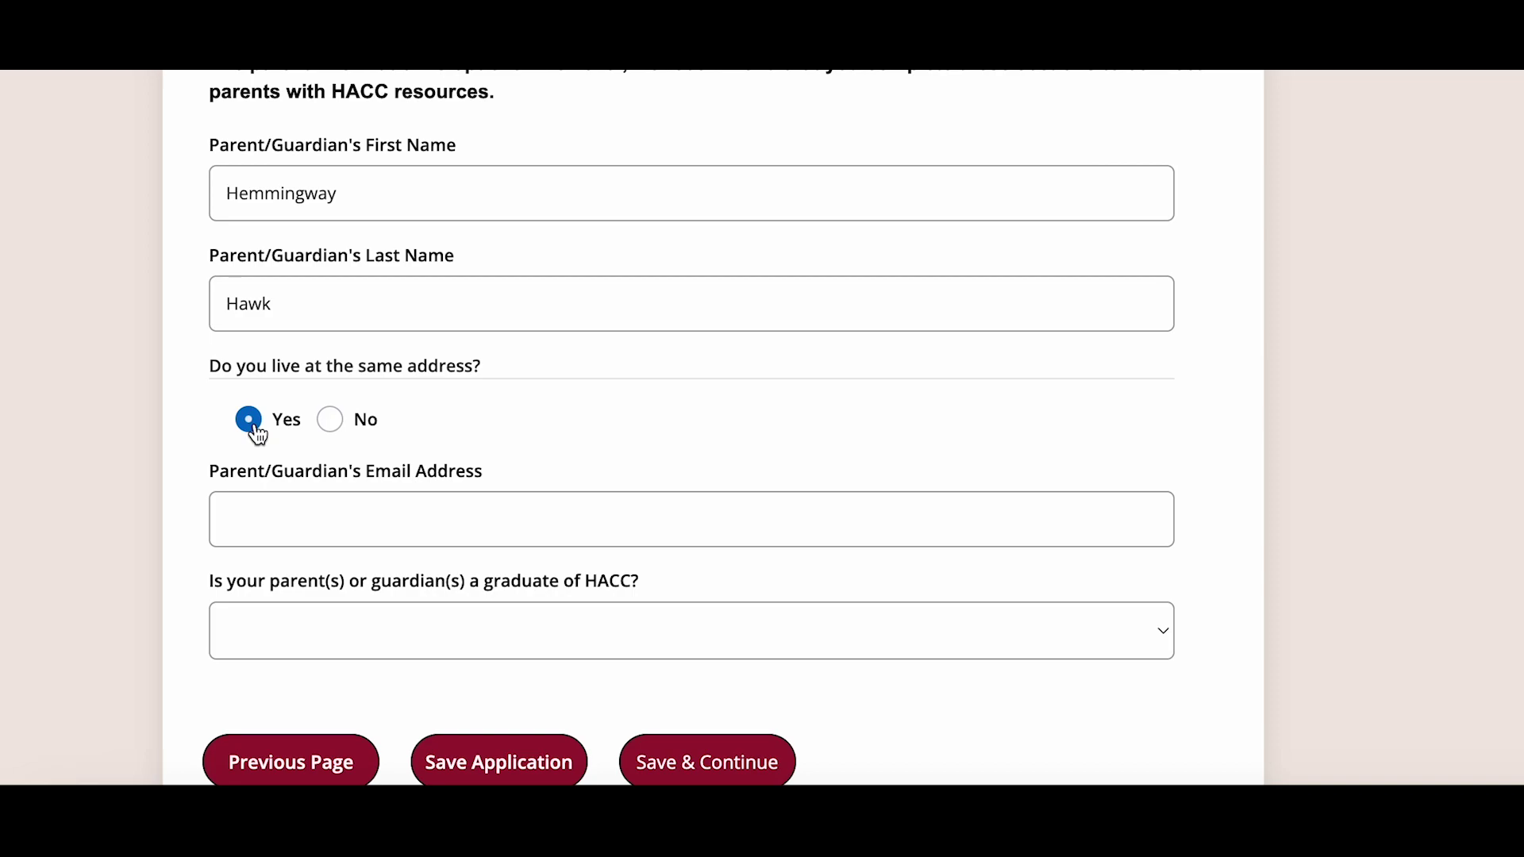
# - Enter the parent's e-mail address, answer No to HACC graduate, and save
pyautogui.scroll(-2, 256, 433)
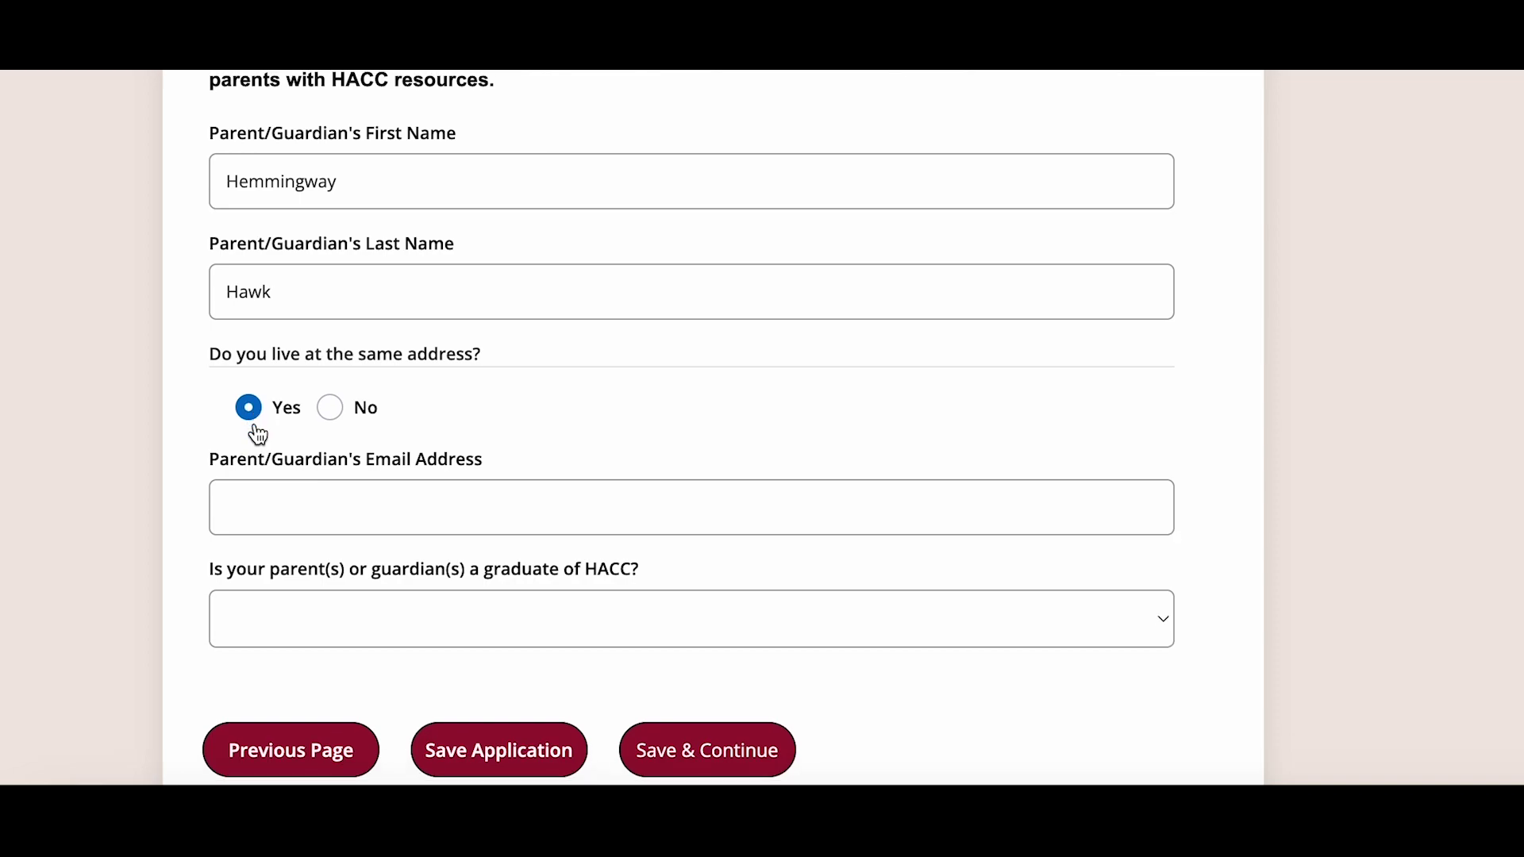
pyautogui.click(255, 428)
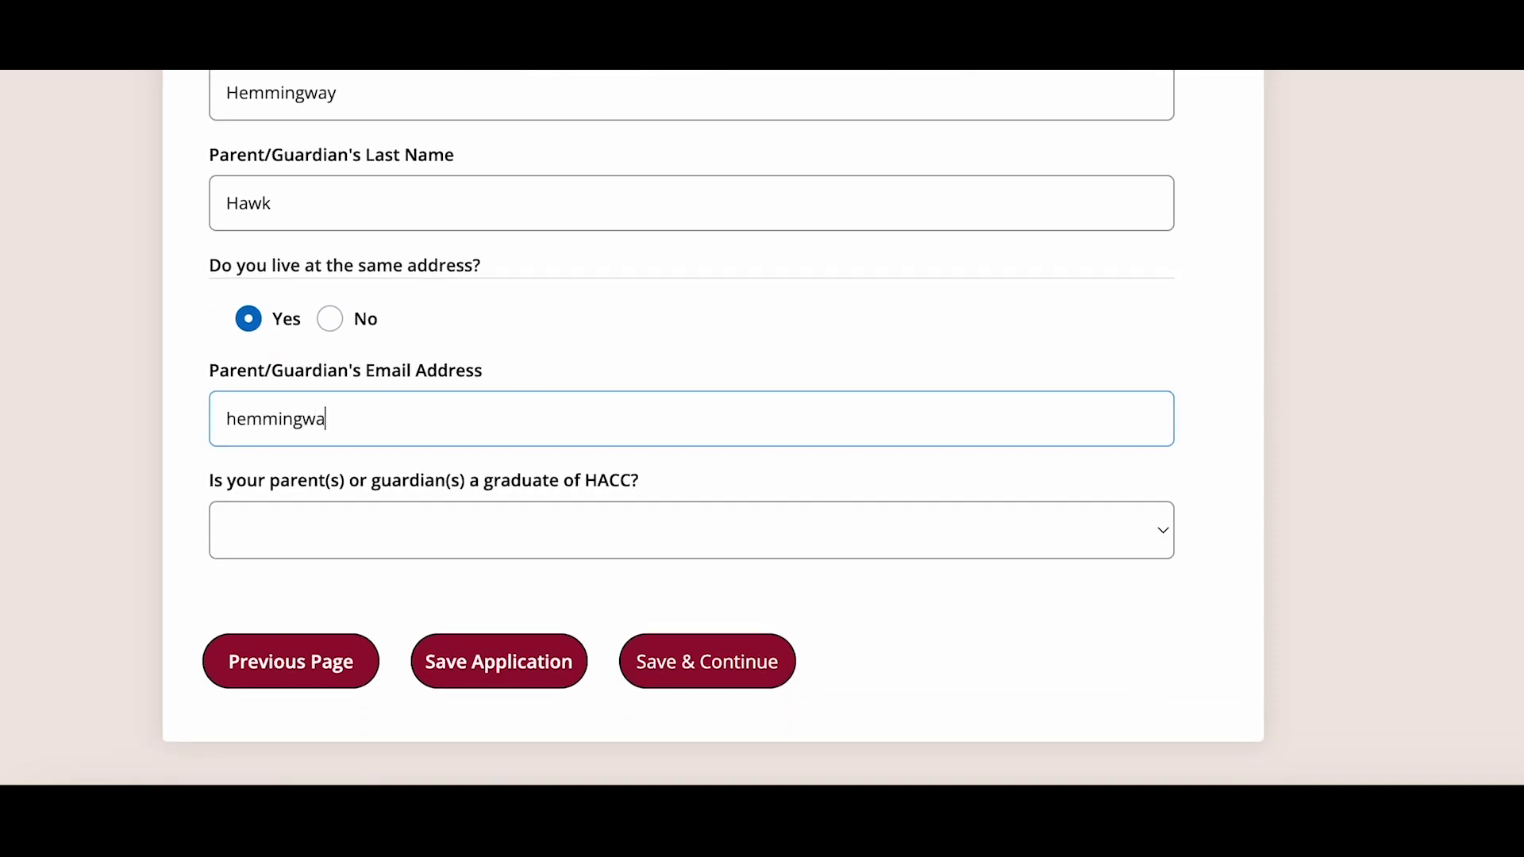
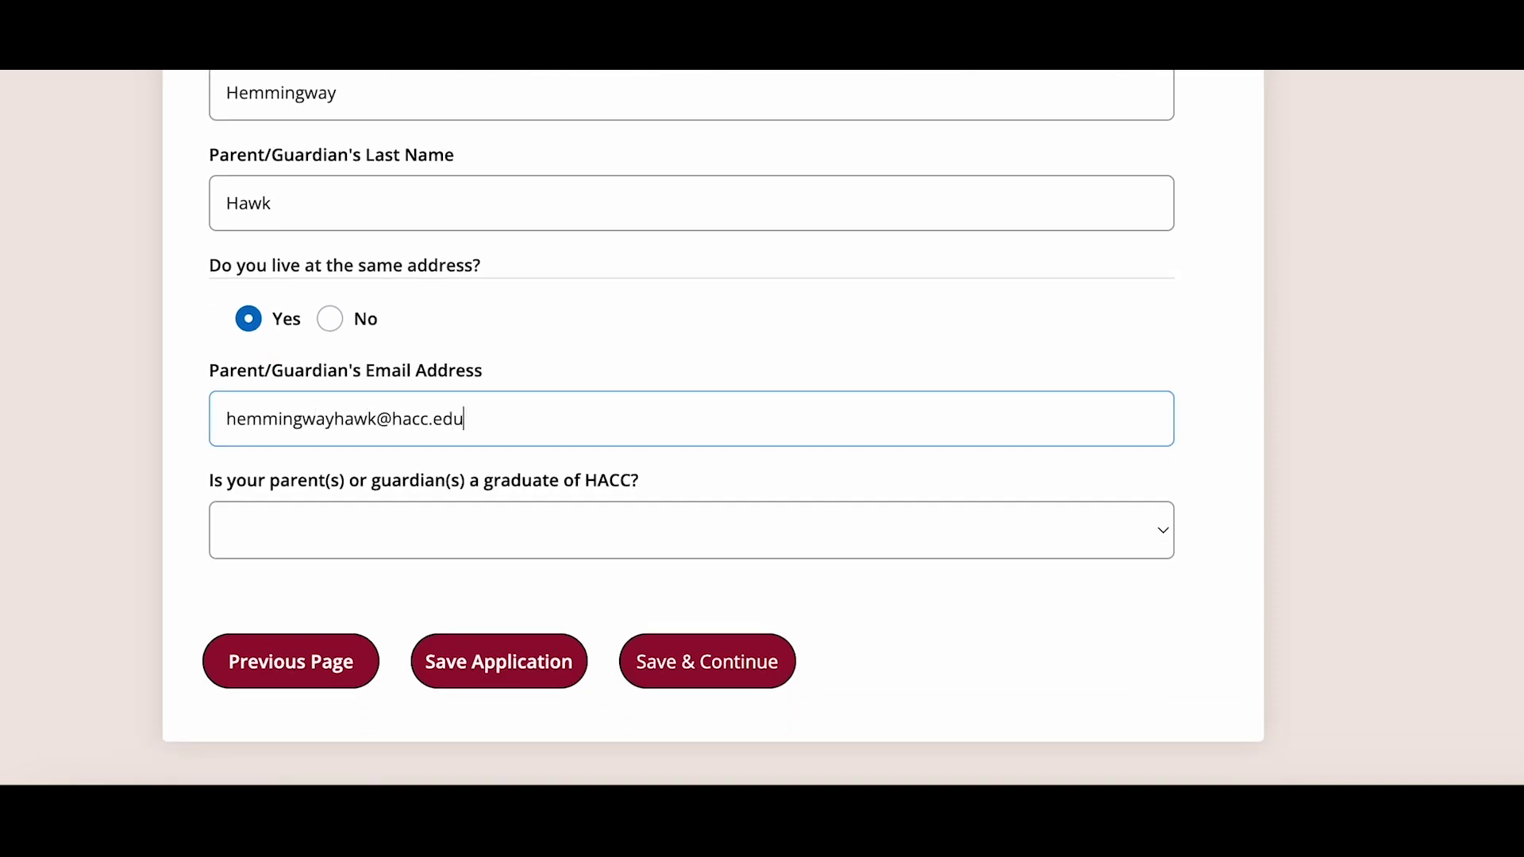
pyautogui.click(316, 551)
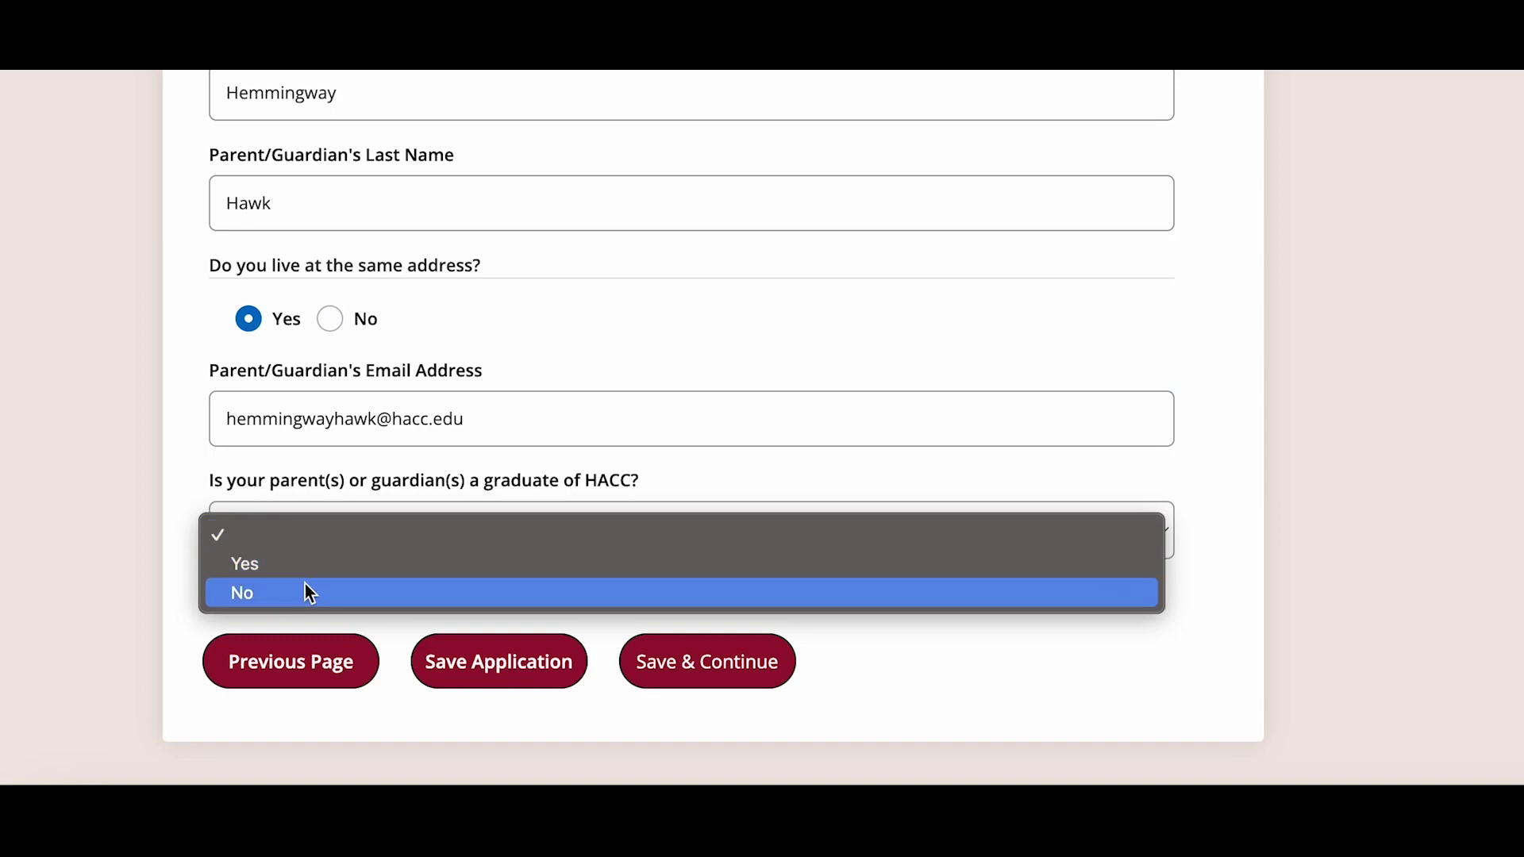
pyautogui.click(305, 587)
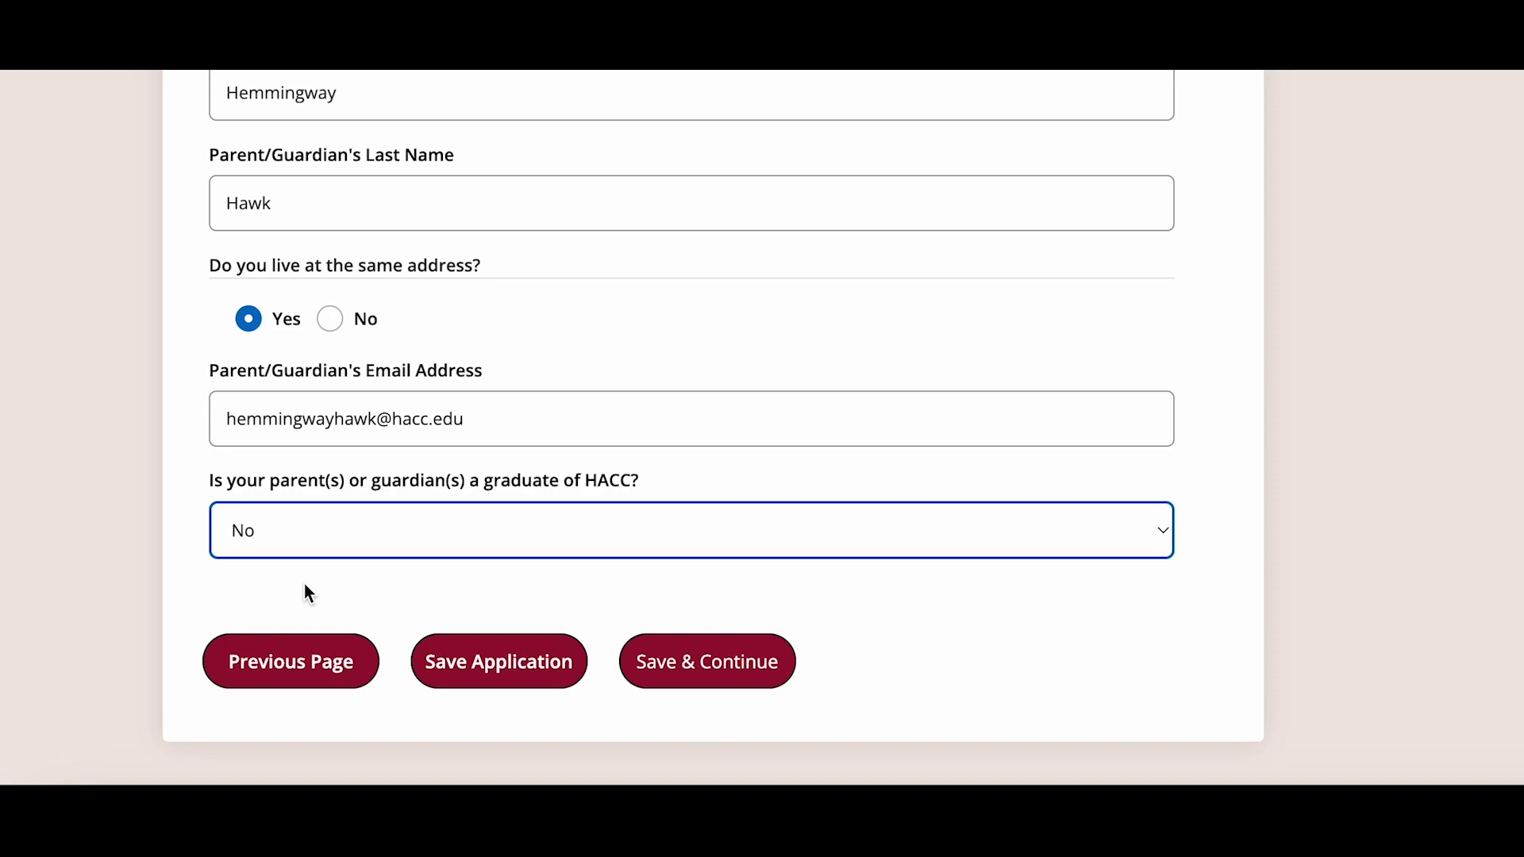
pyautogui.click(702, 668)
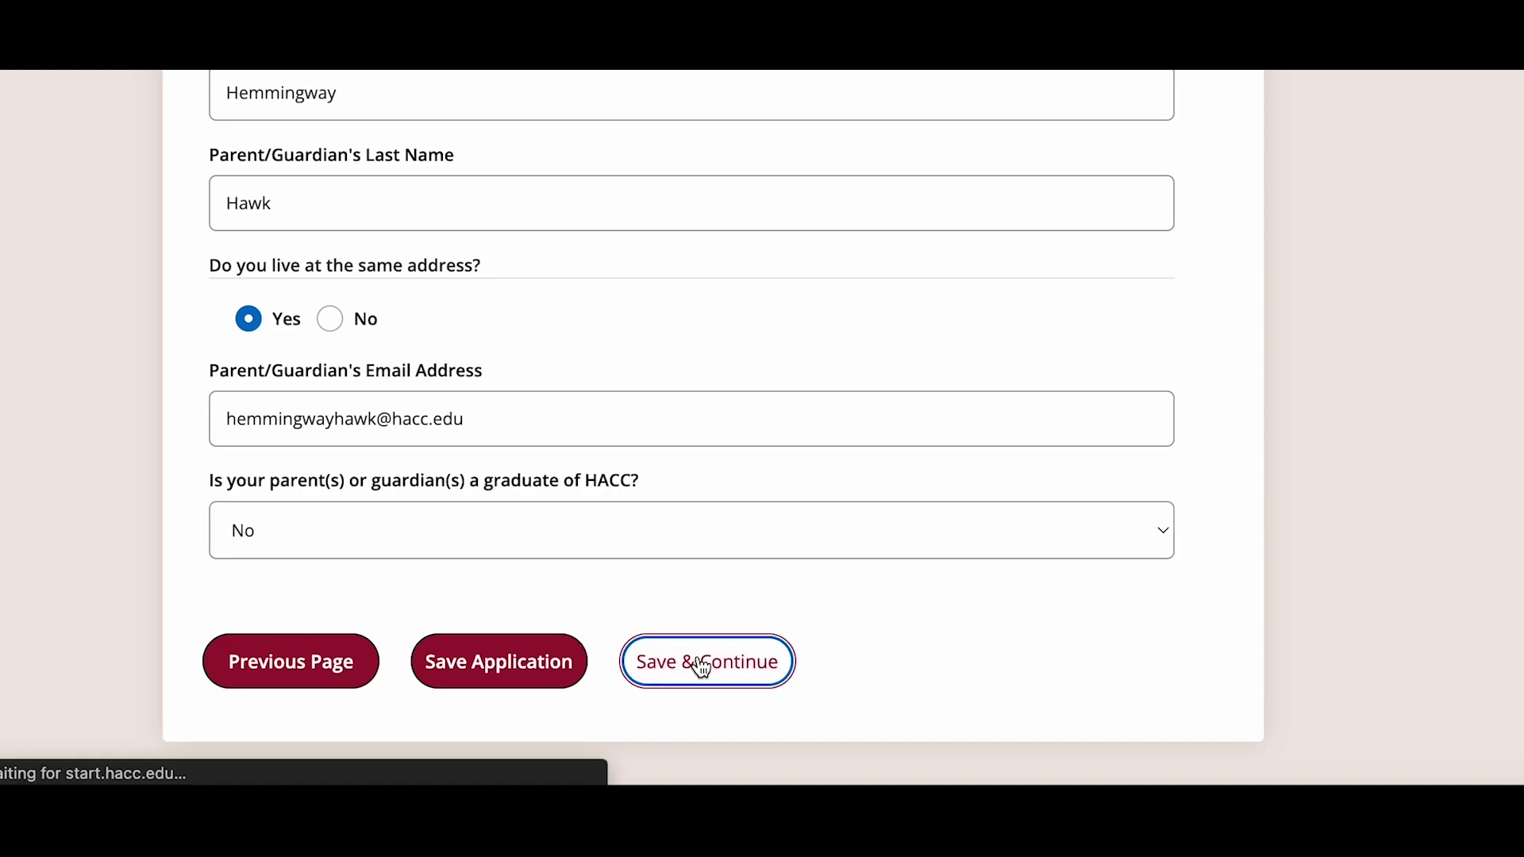
pyautogui.scroll(-2, 662, 580)
pyautogui.scroll(-3, 664, 581)
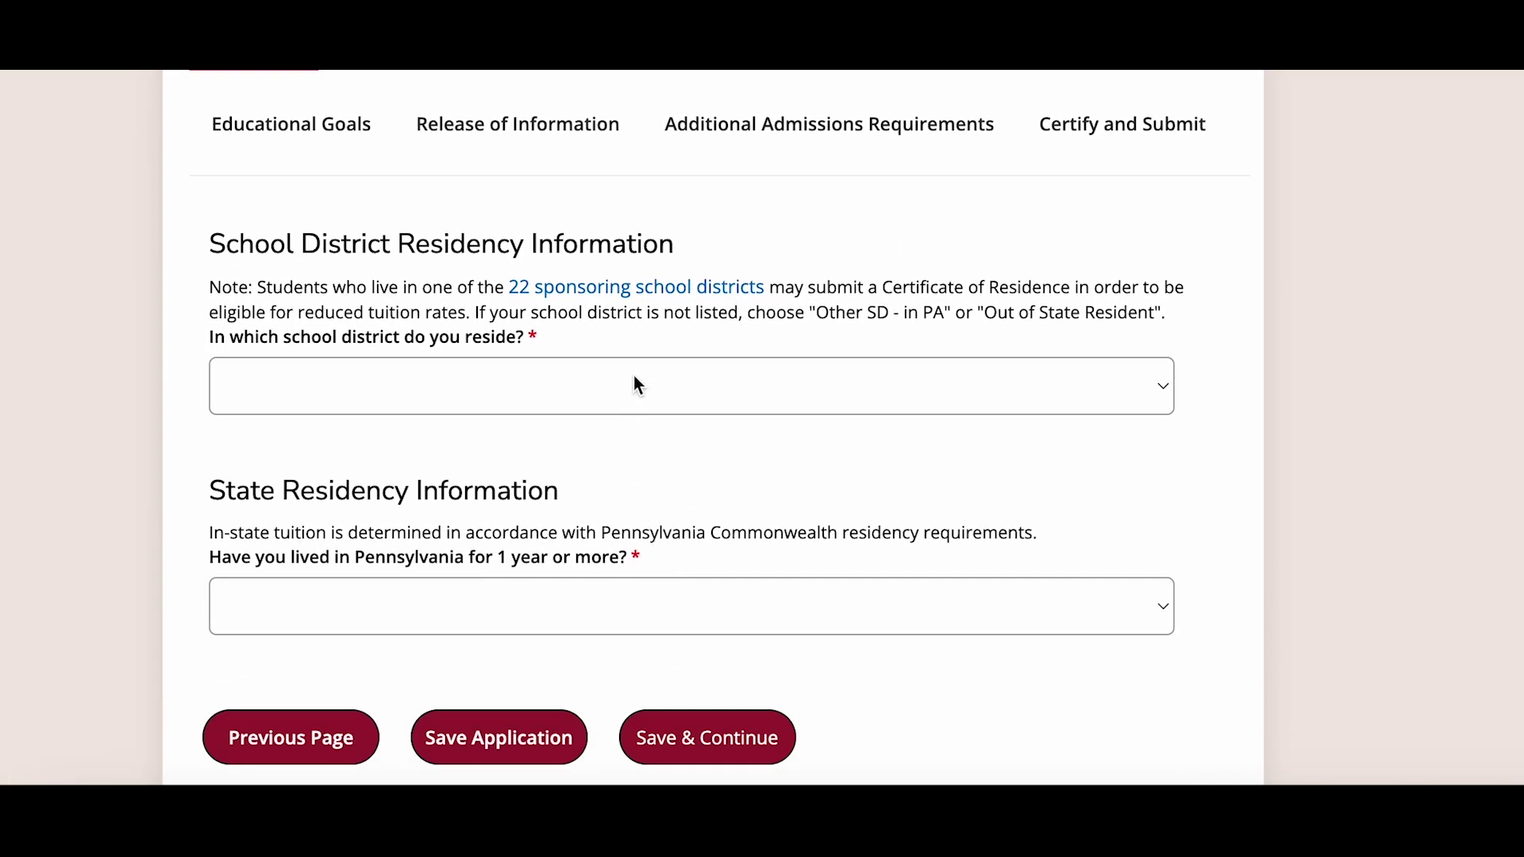
# - Set school district to Hempfield SD, answer Yes to one-year Pennsylvania residency, and save
pyautogui.click(639, 385)
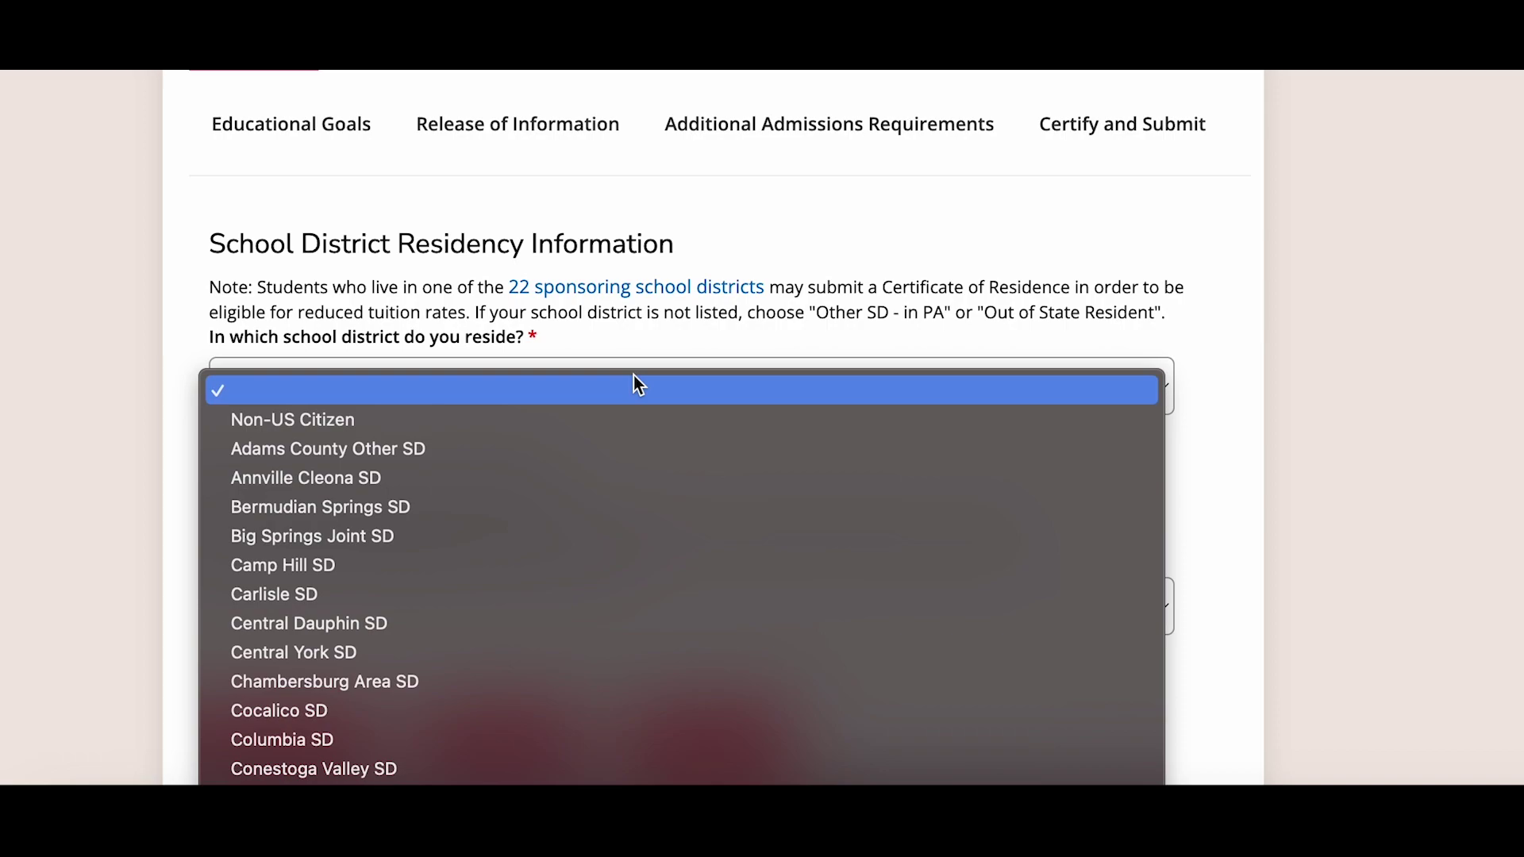
pyautogui.scroll(-5, 603, 576)
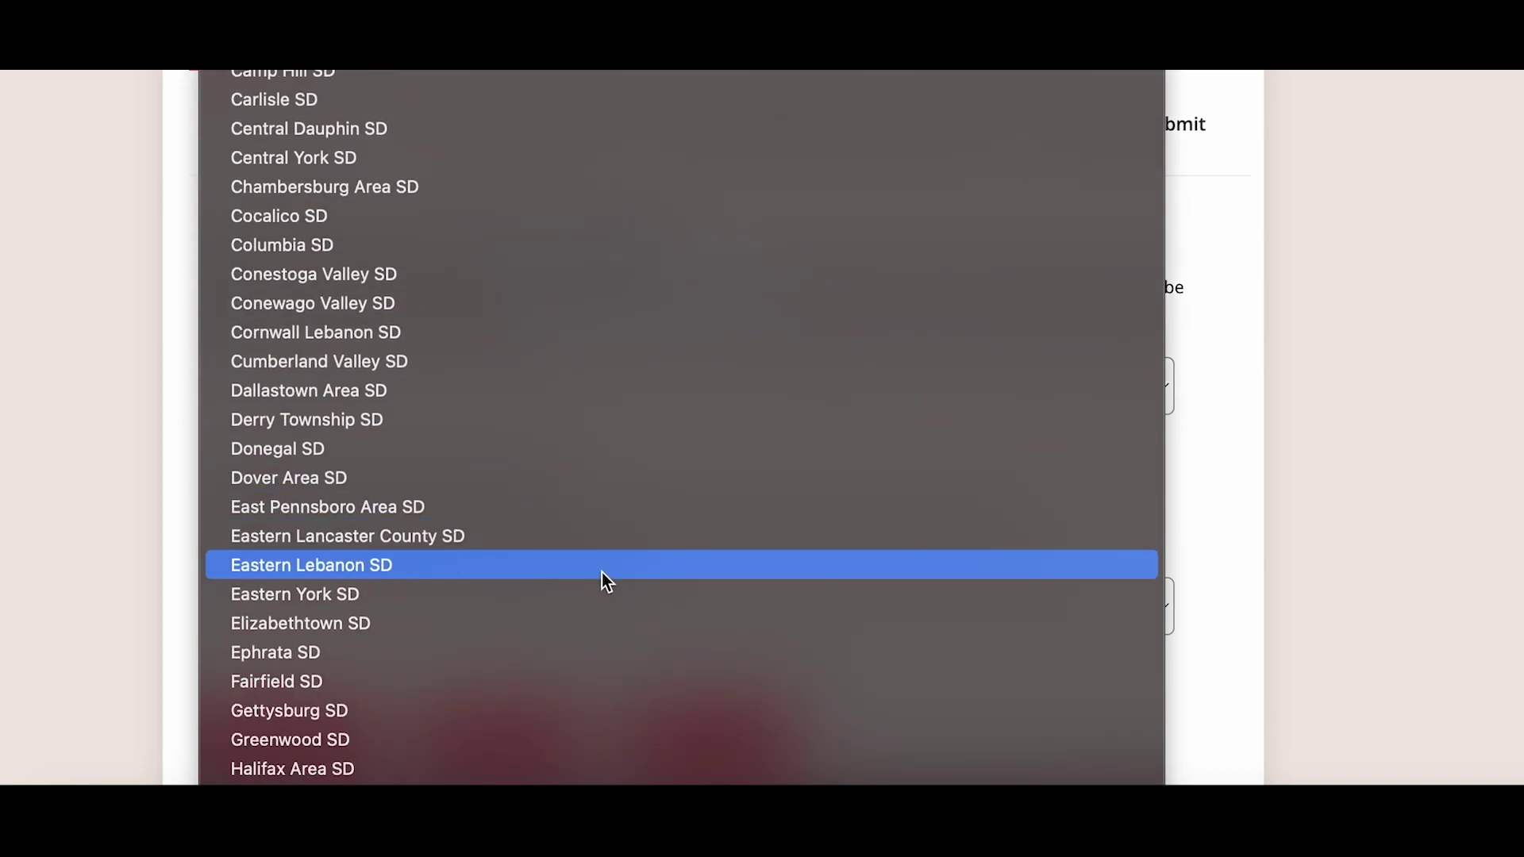
pyautogui.scroll(-3, 601, 573)
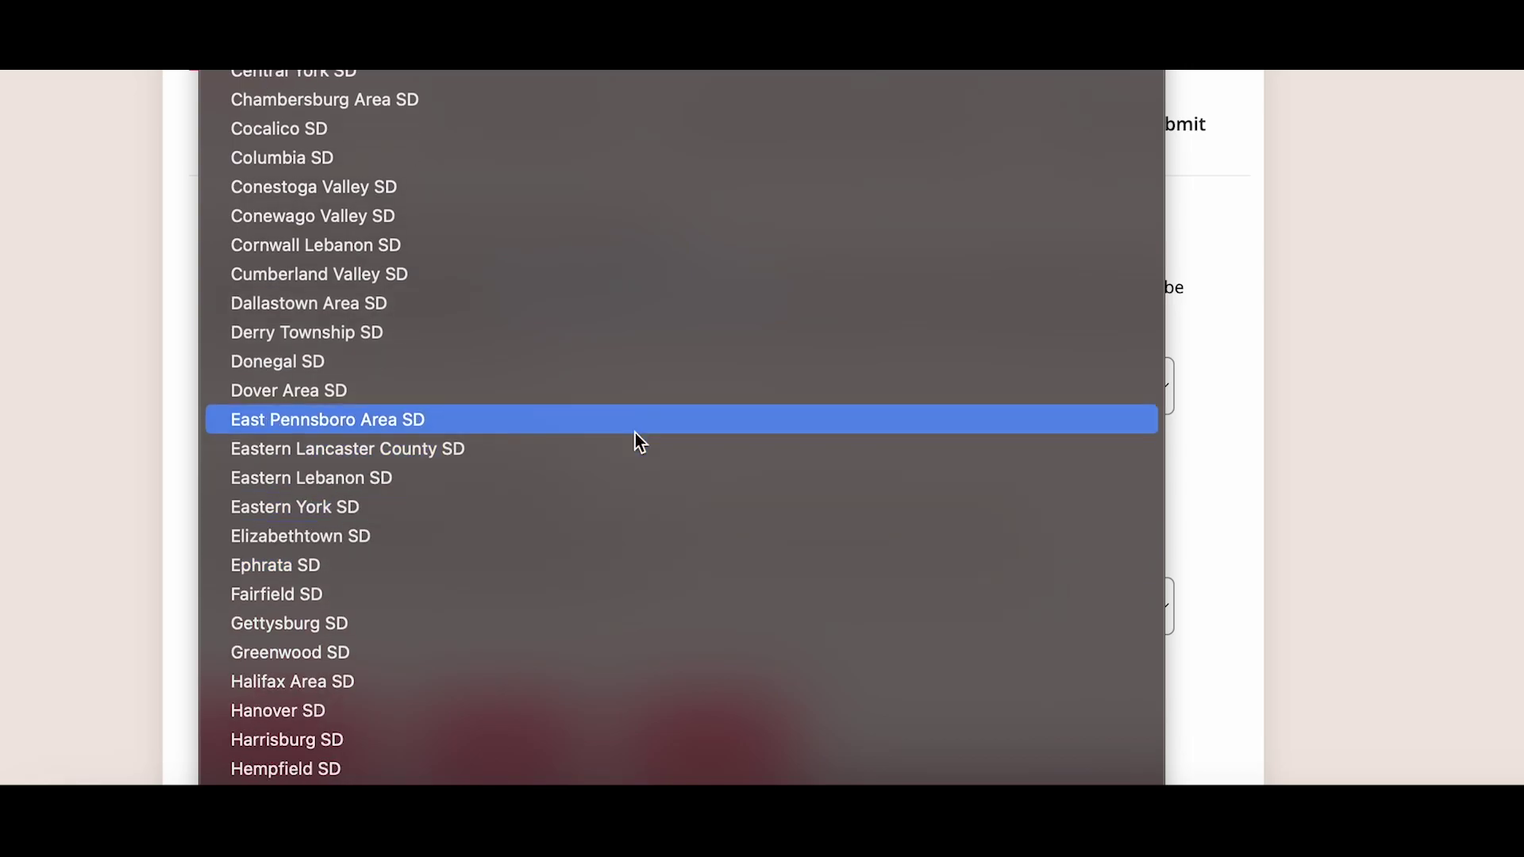
pyautogui.scroll(-10, 633, 439)
pyautogui.click(629, 476)
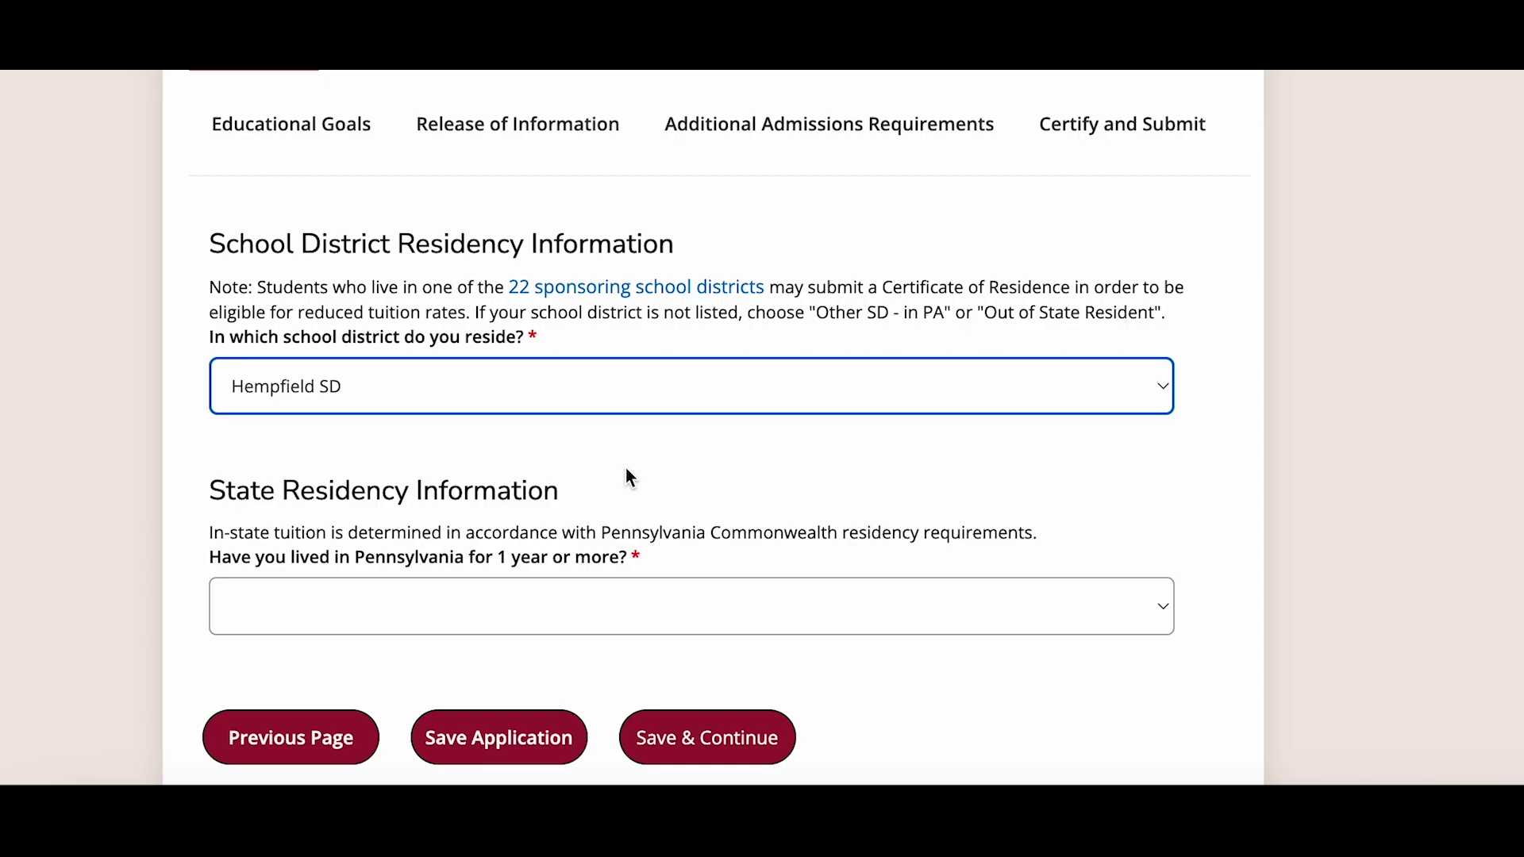
pyautogui.scroll(-3, 627, 500)
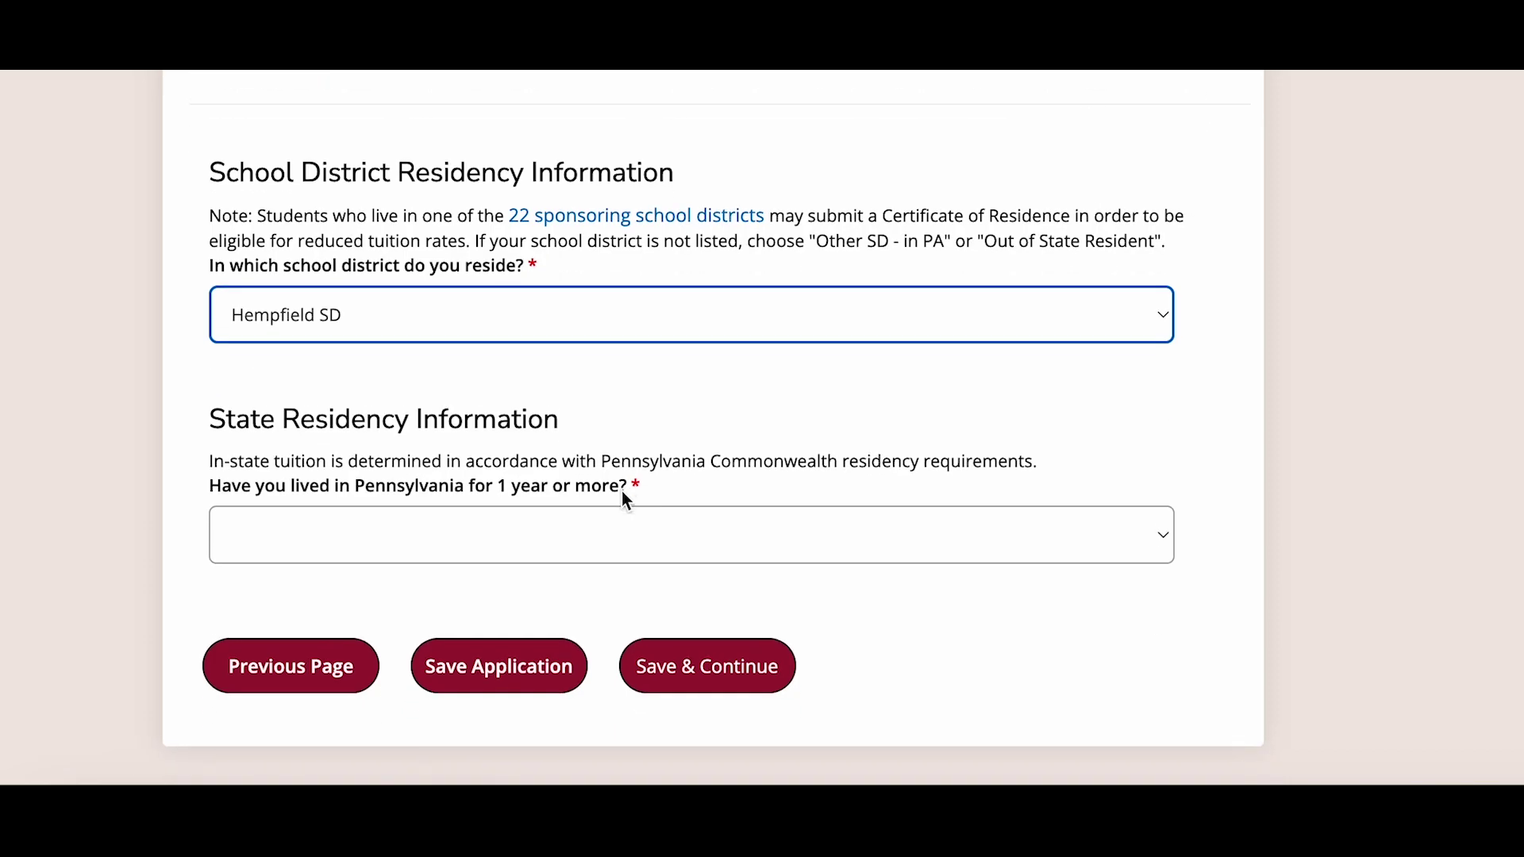
pyautogui.click(627, 500)
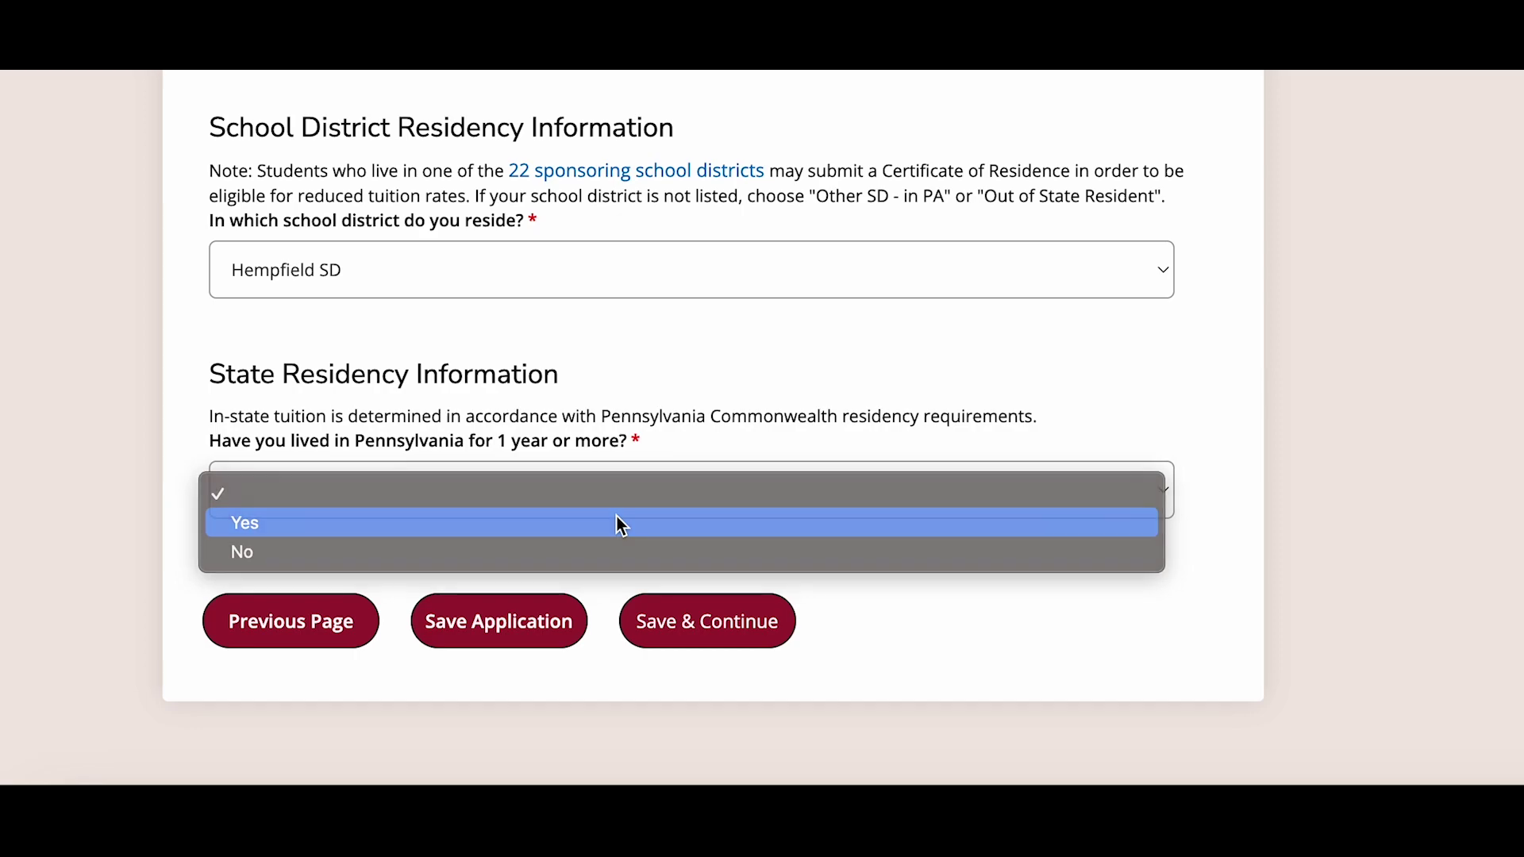
pyautogui.click(622, 524)
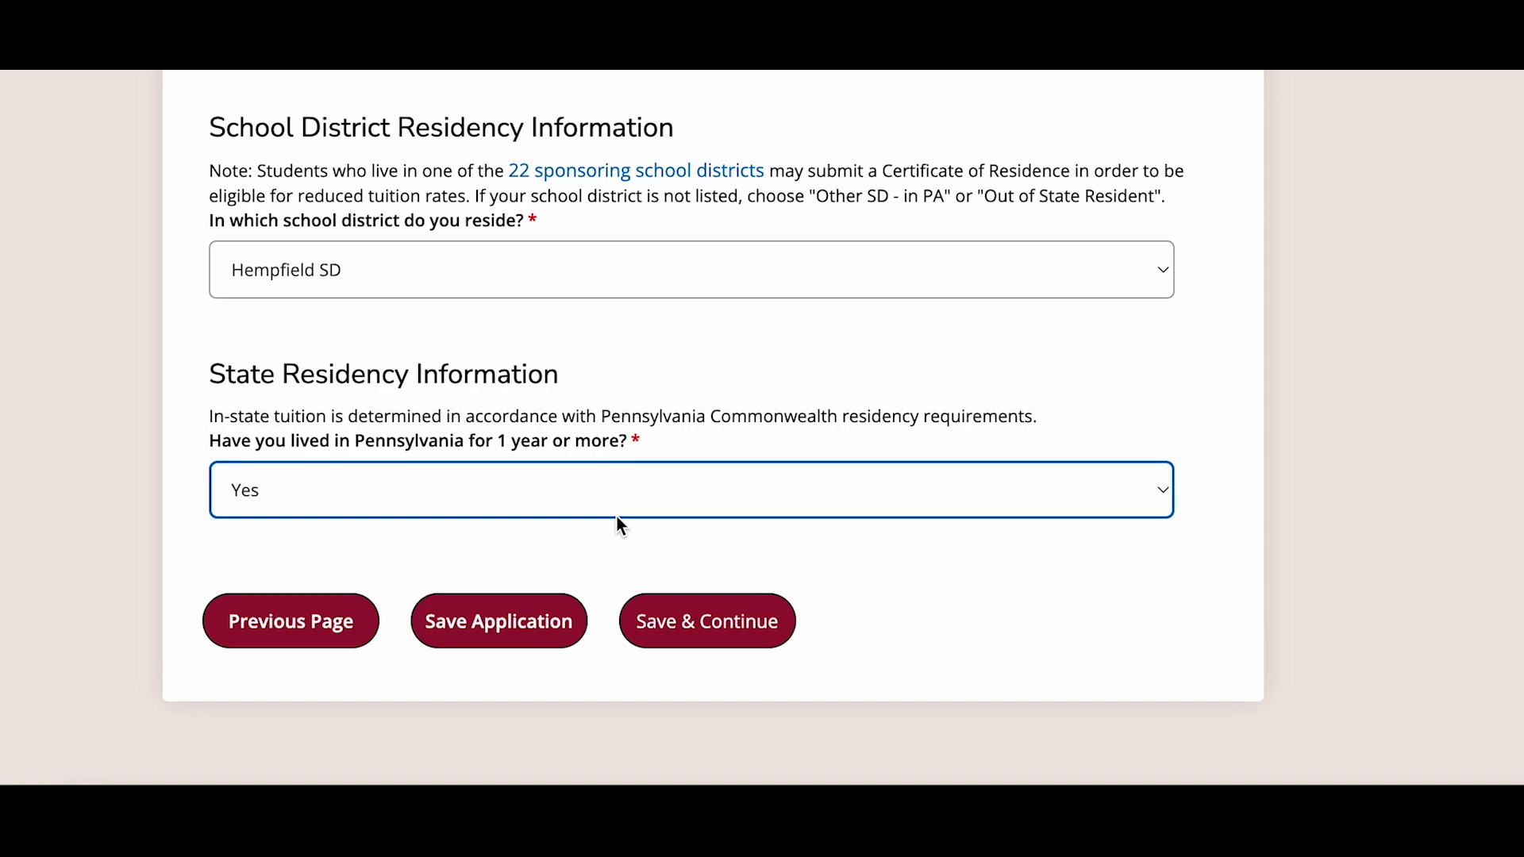
pyautogui.click(763, 635)
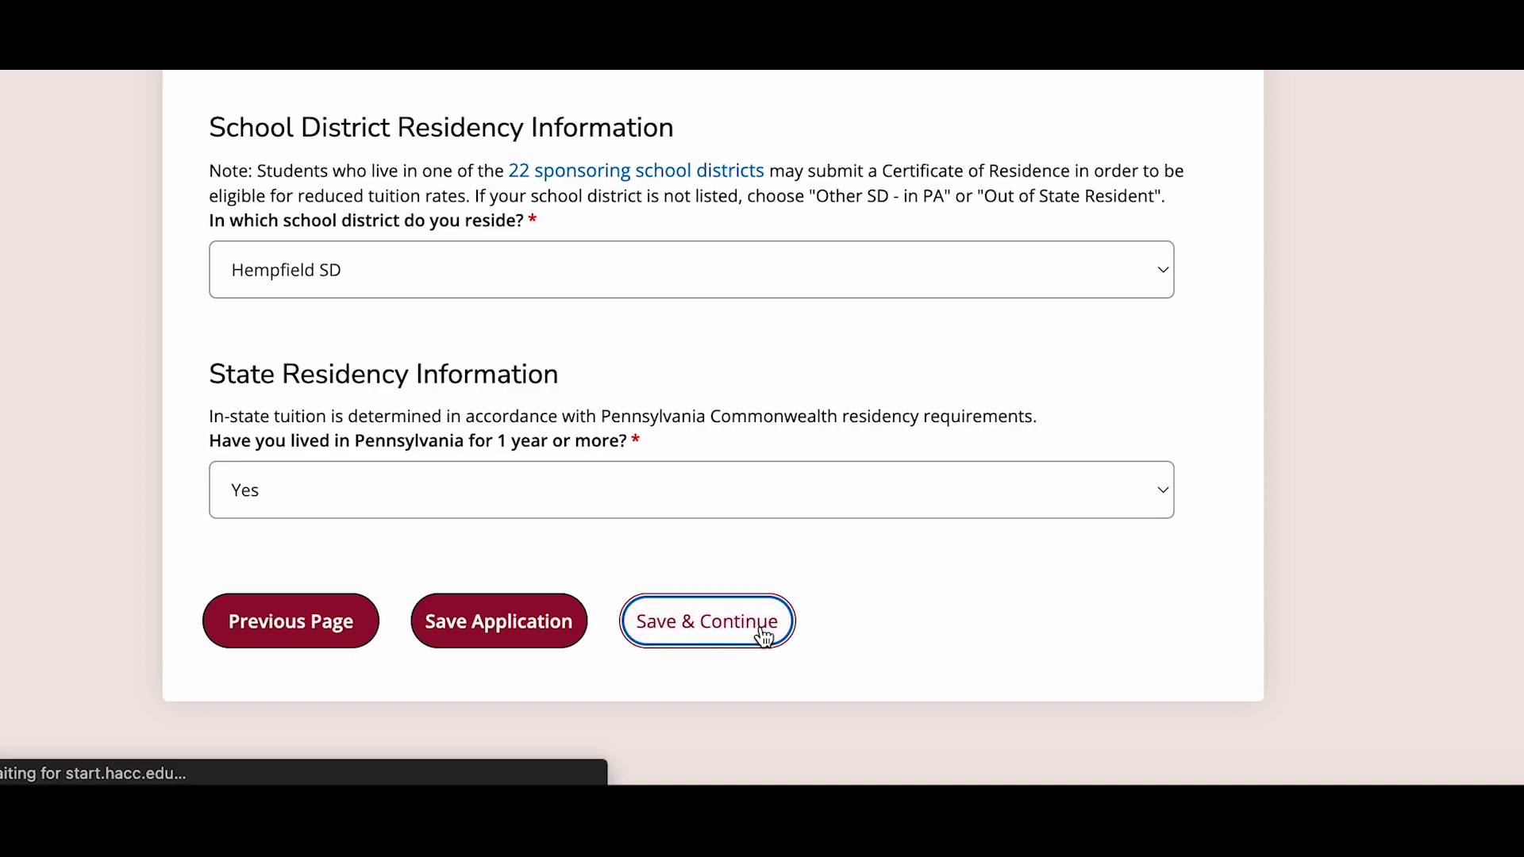
# - Set primary language to English and legal gender to Male, and check the birth date
pyautogui.scroll(-4, 756, 627)
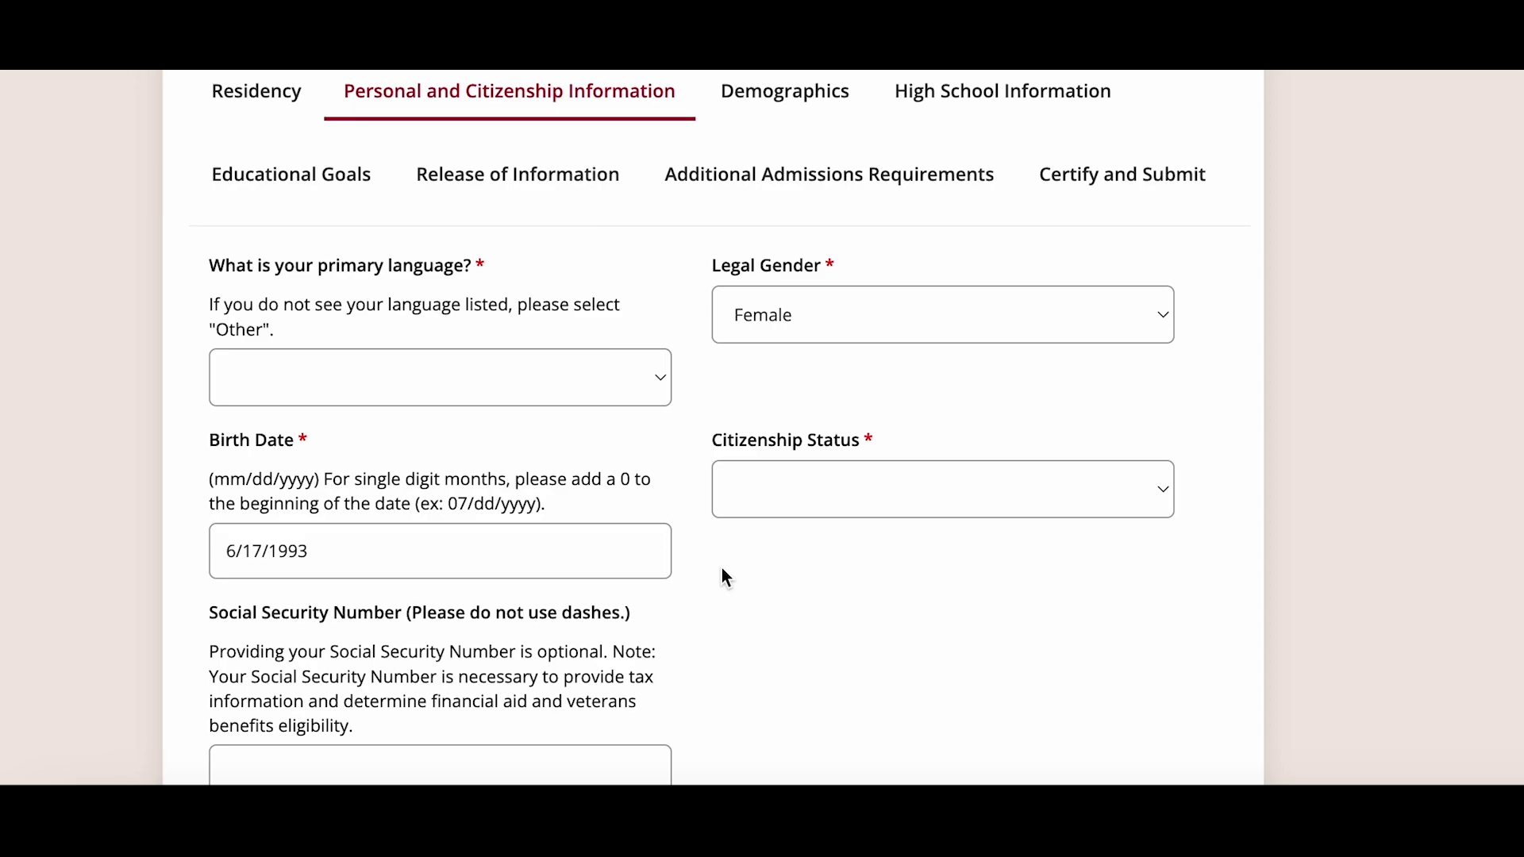
pyautogui.click(509, 378)
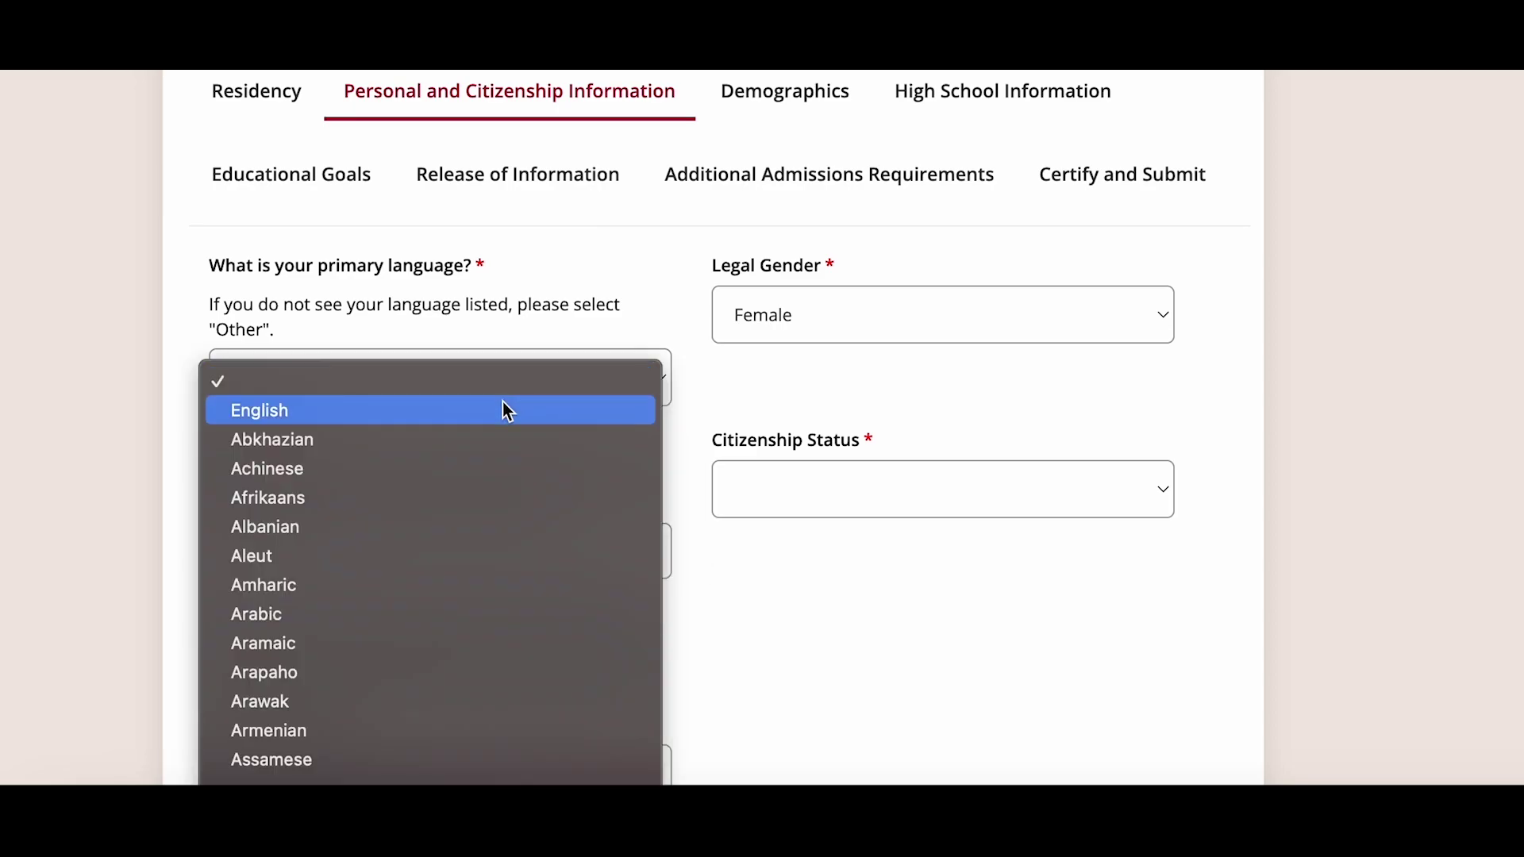
pyautogui.click(507, 409)
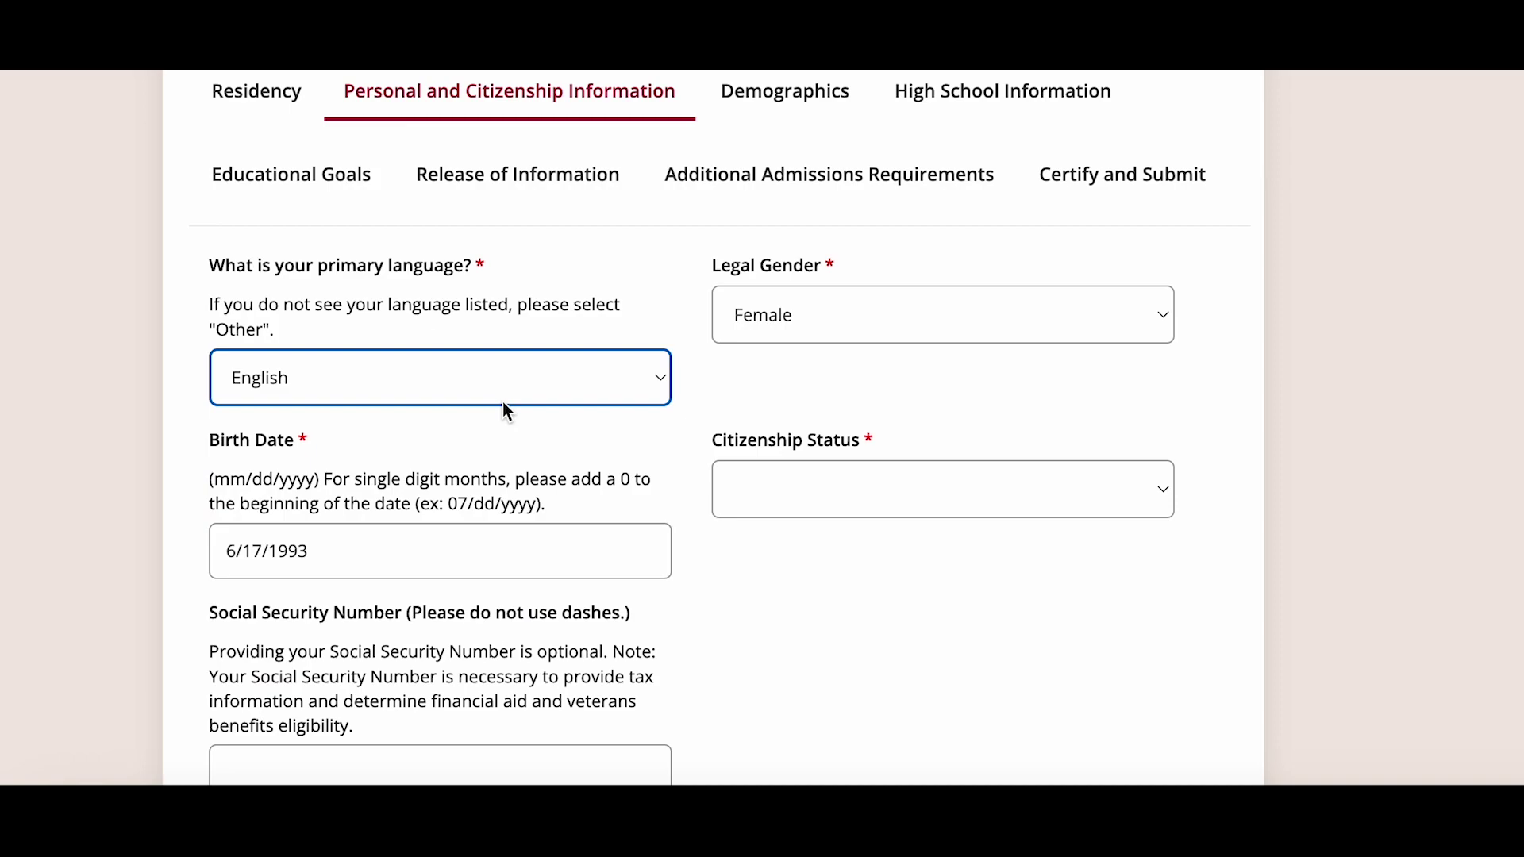
pyautogui.click(767, 332)
pyautogui.click(746, 373)
pyautogui.click(399, 560)
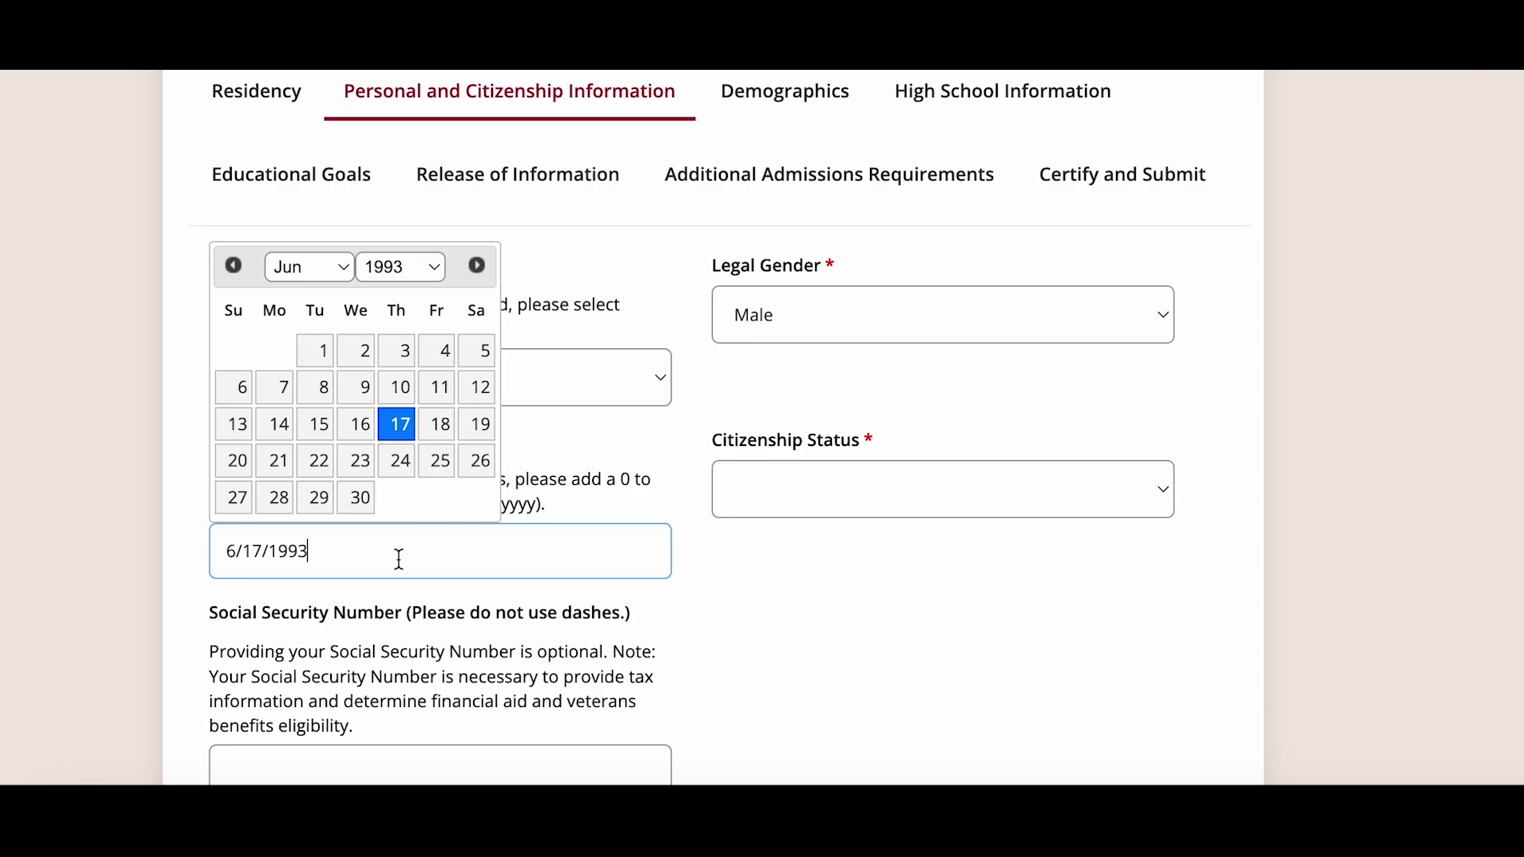
# - Set citizenship status to US Citizen and save the personal information
pyautogui.scroll(-2, 400, 559)
pyautogui.click(816, 401)
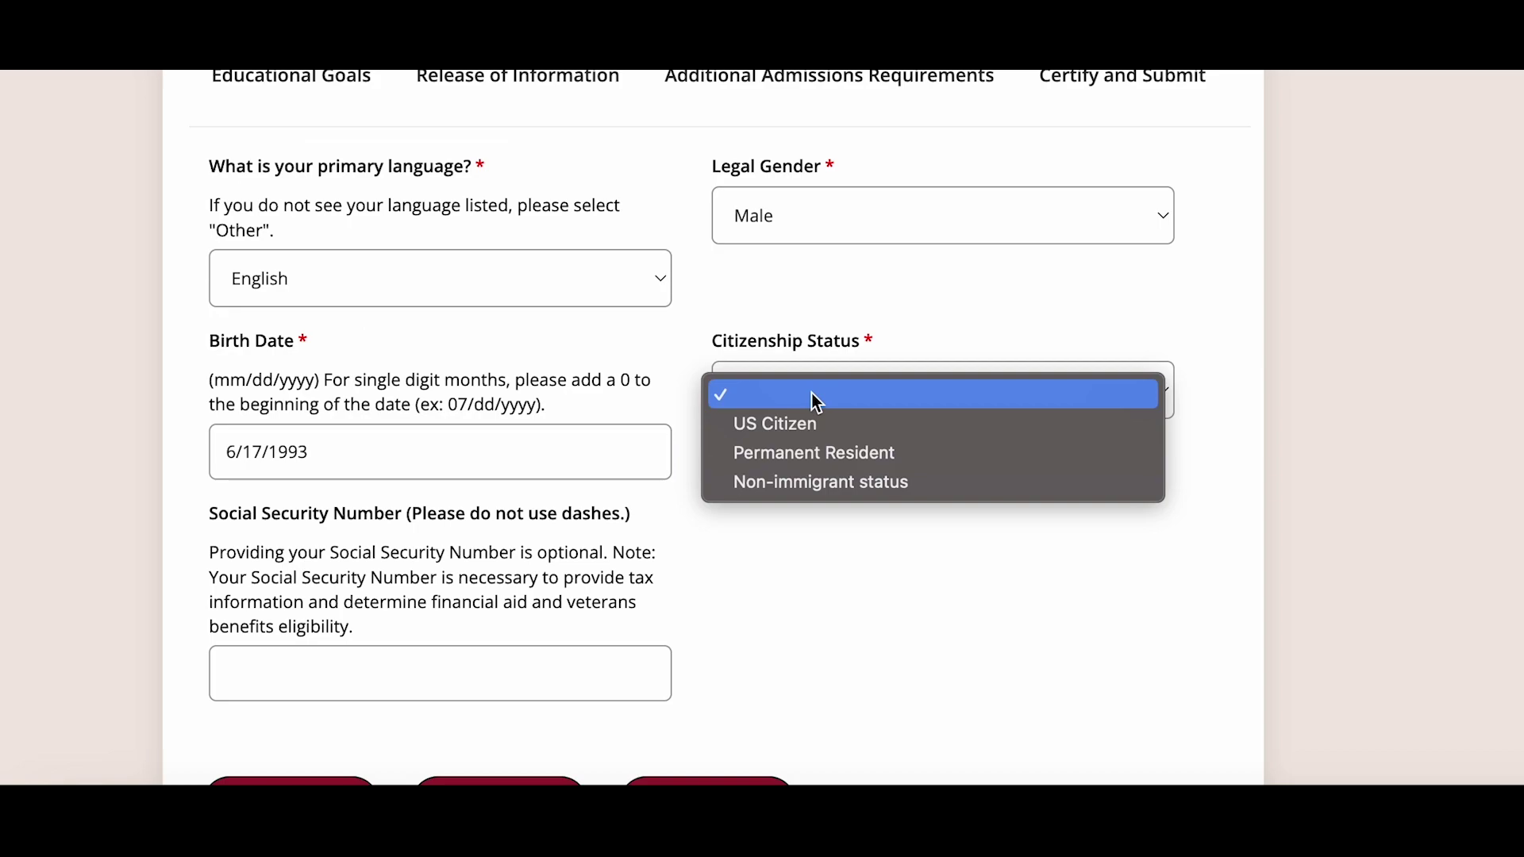
pyautogui.click(817, 425)
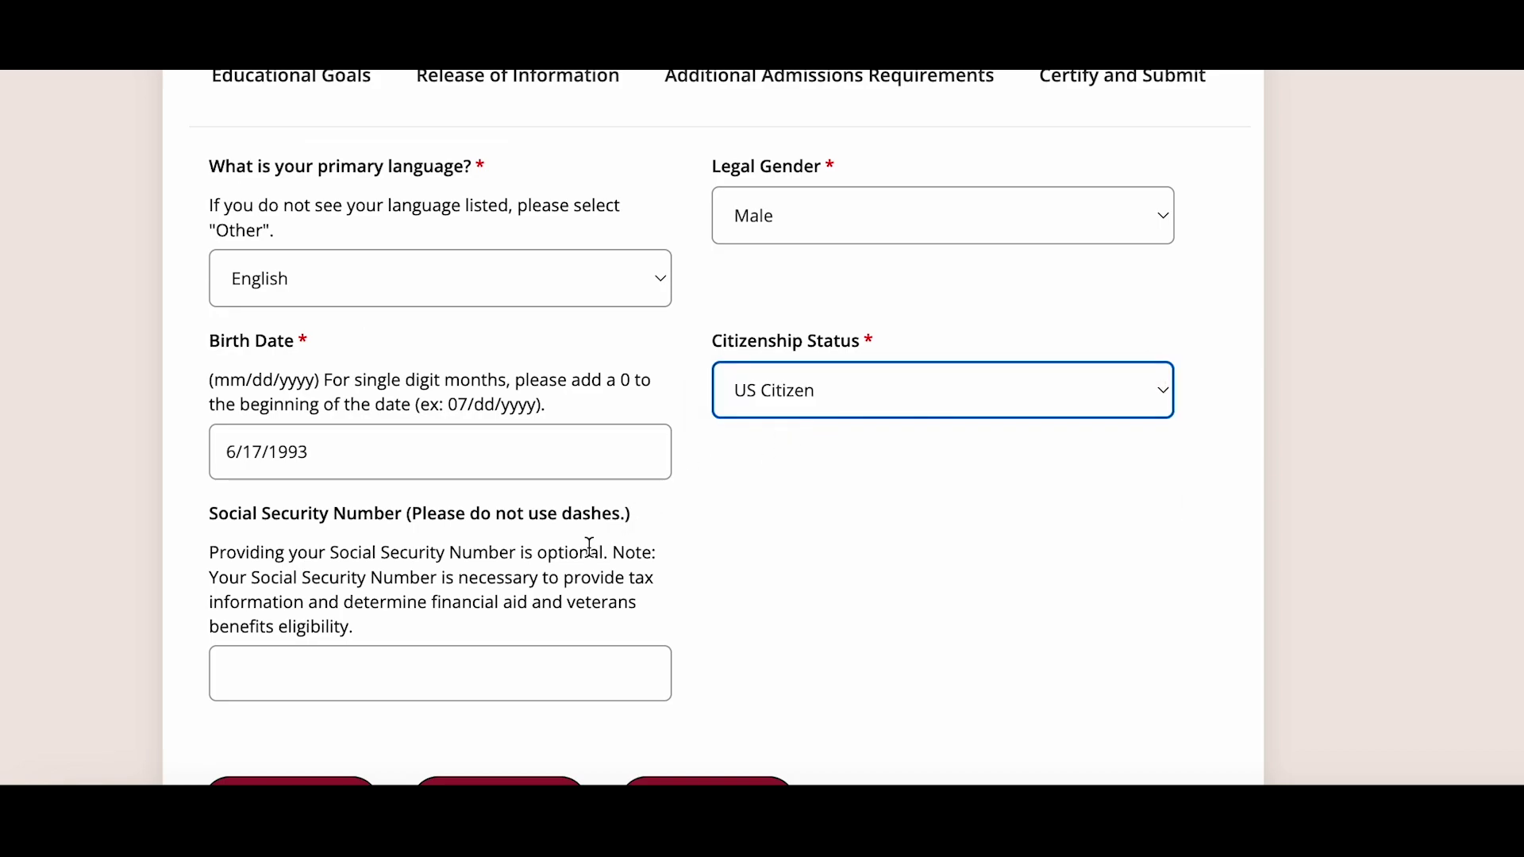
pyautogui.scroll(1, 591, 550)
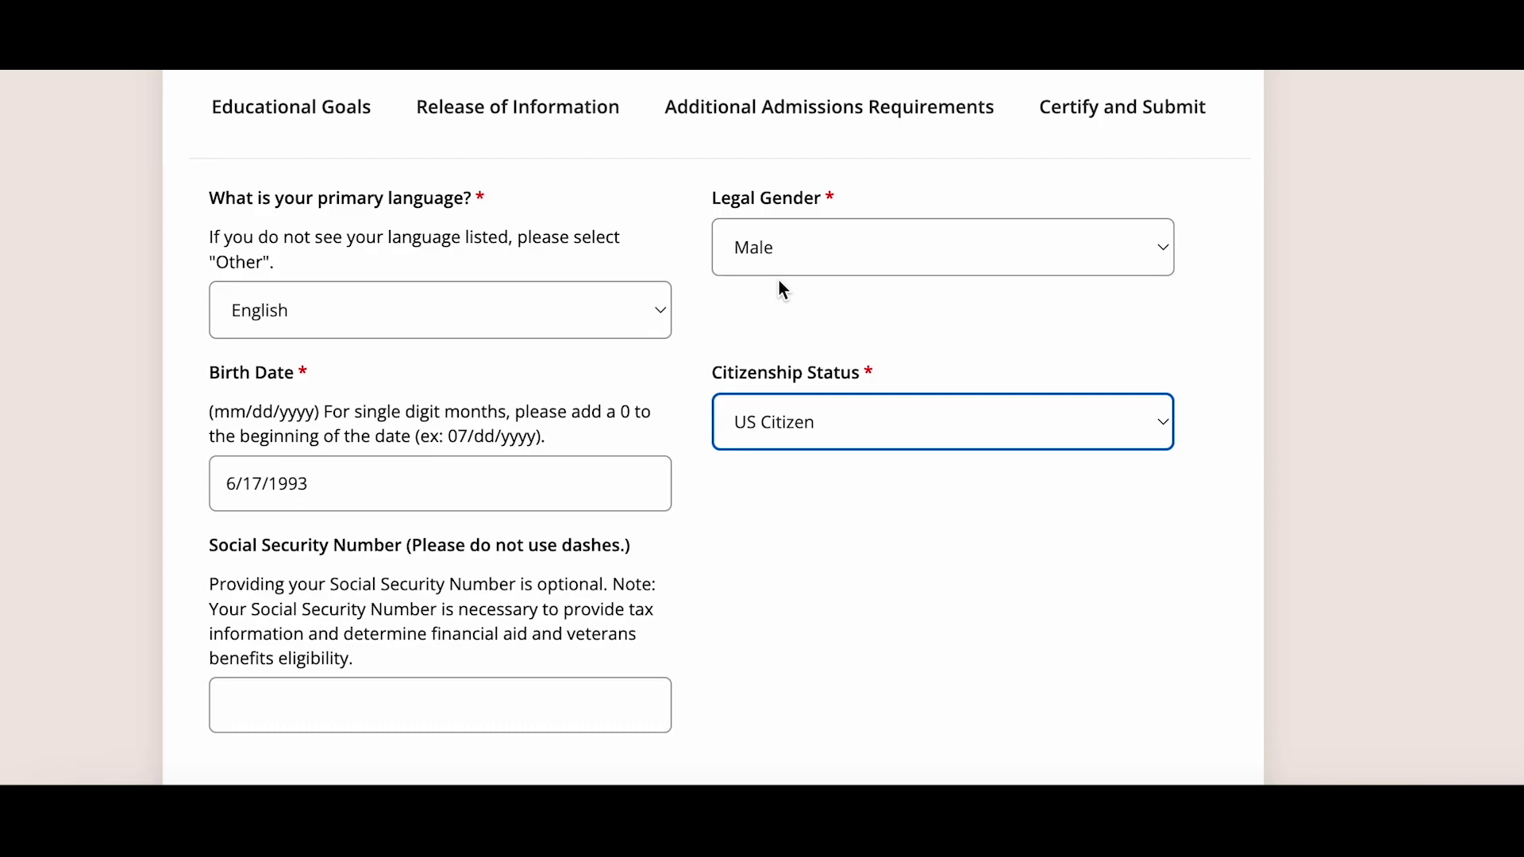
pyautogui.scroll(-2, 768, 568)
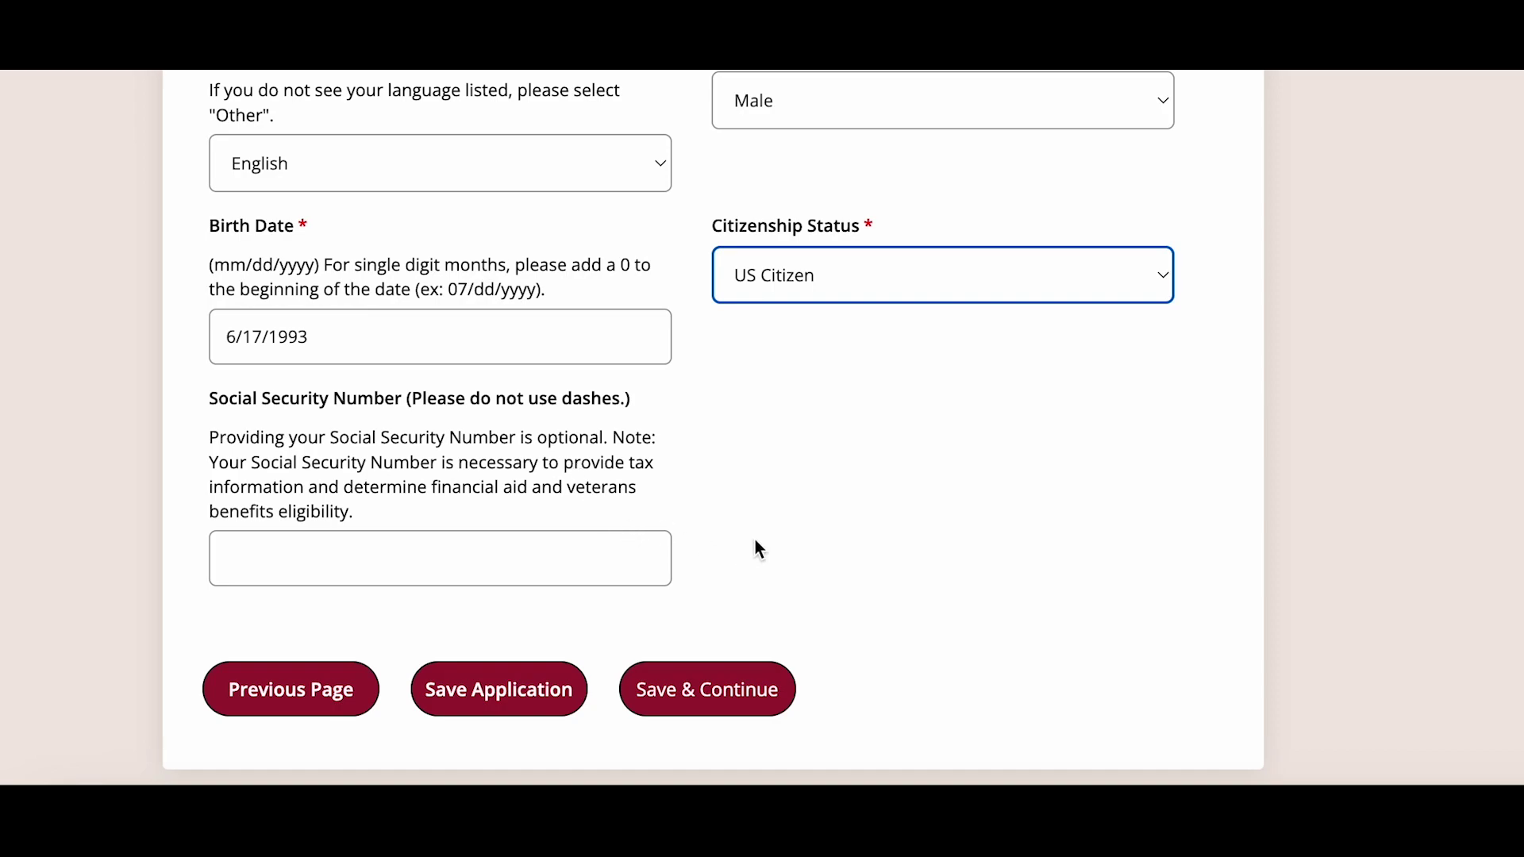
pyautogui.click(713, 692)
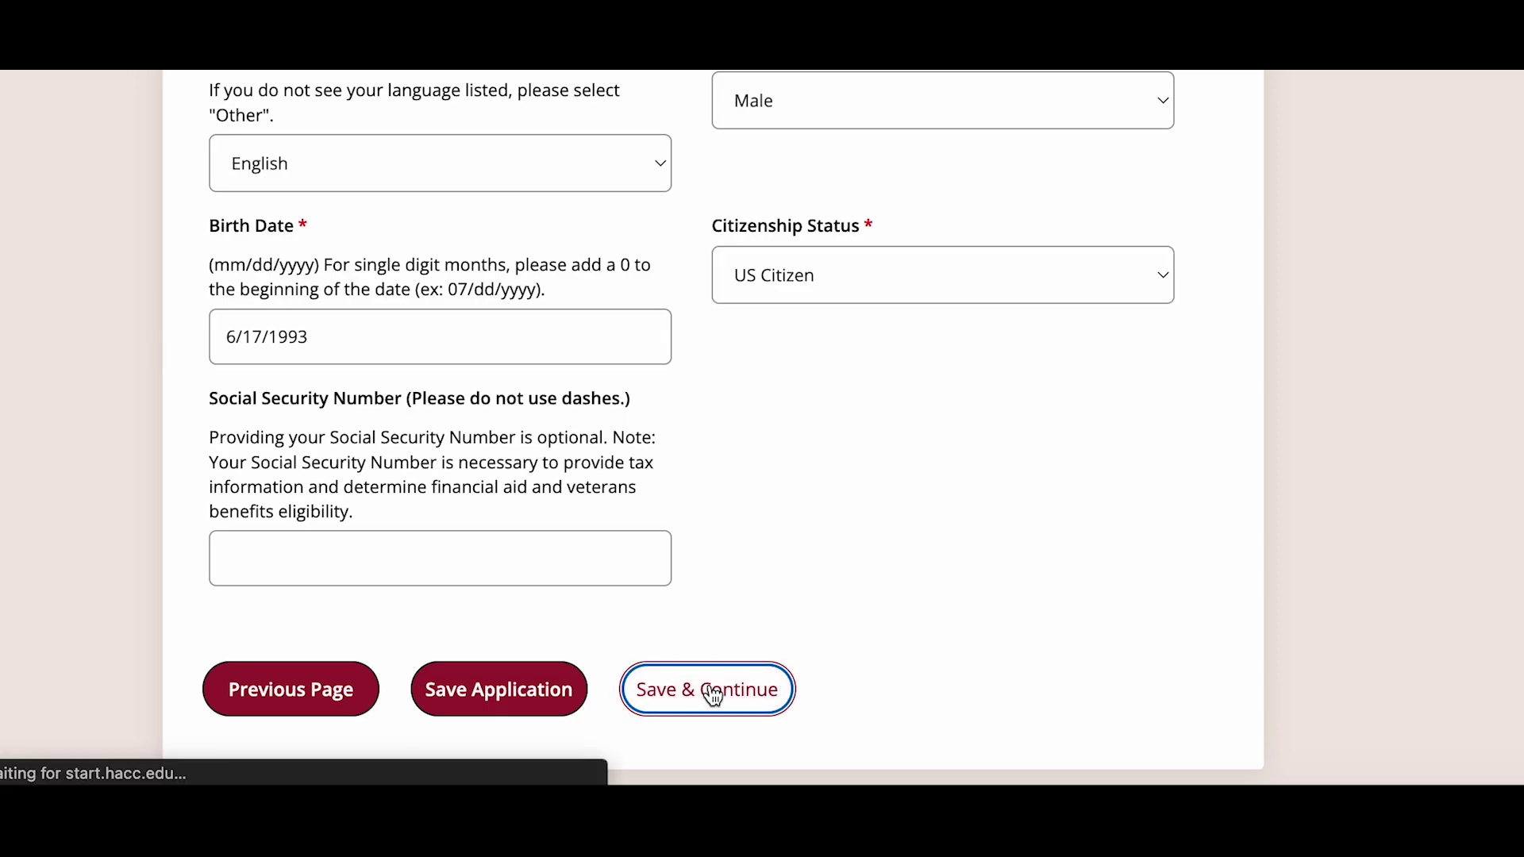
pyautogui.scroll(-4, 681, 589)
# - Select Non-Hispanic/Latino ethnicity, tick White as race, and save demographics
pyautogui.scroll(-3, 684, 594)
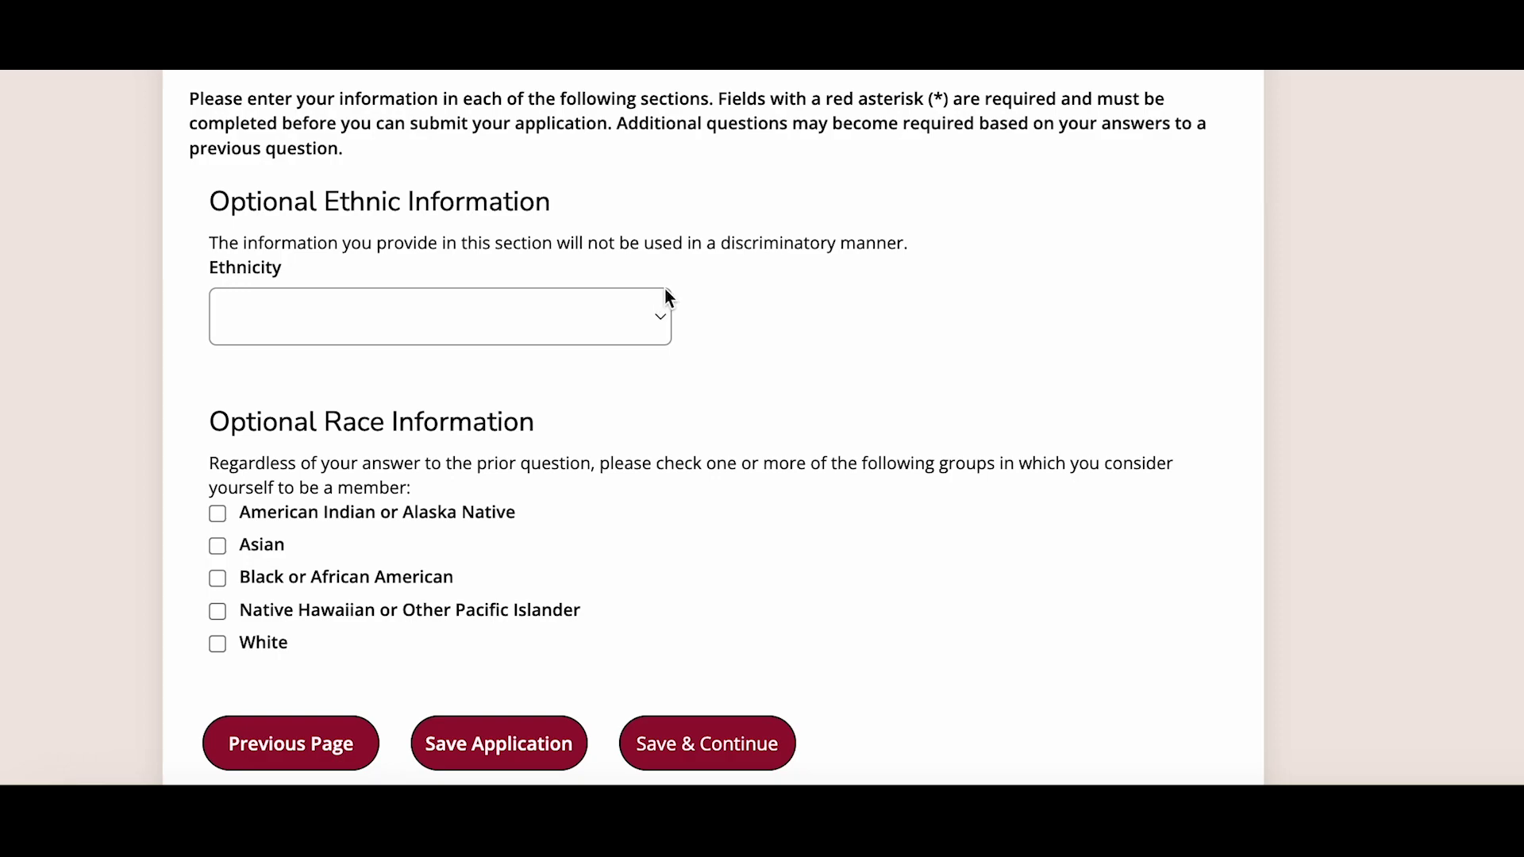
pyautogui.click(583, 302)
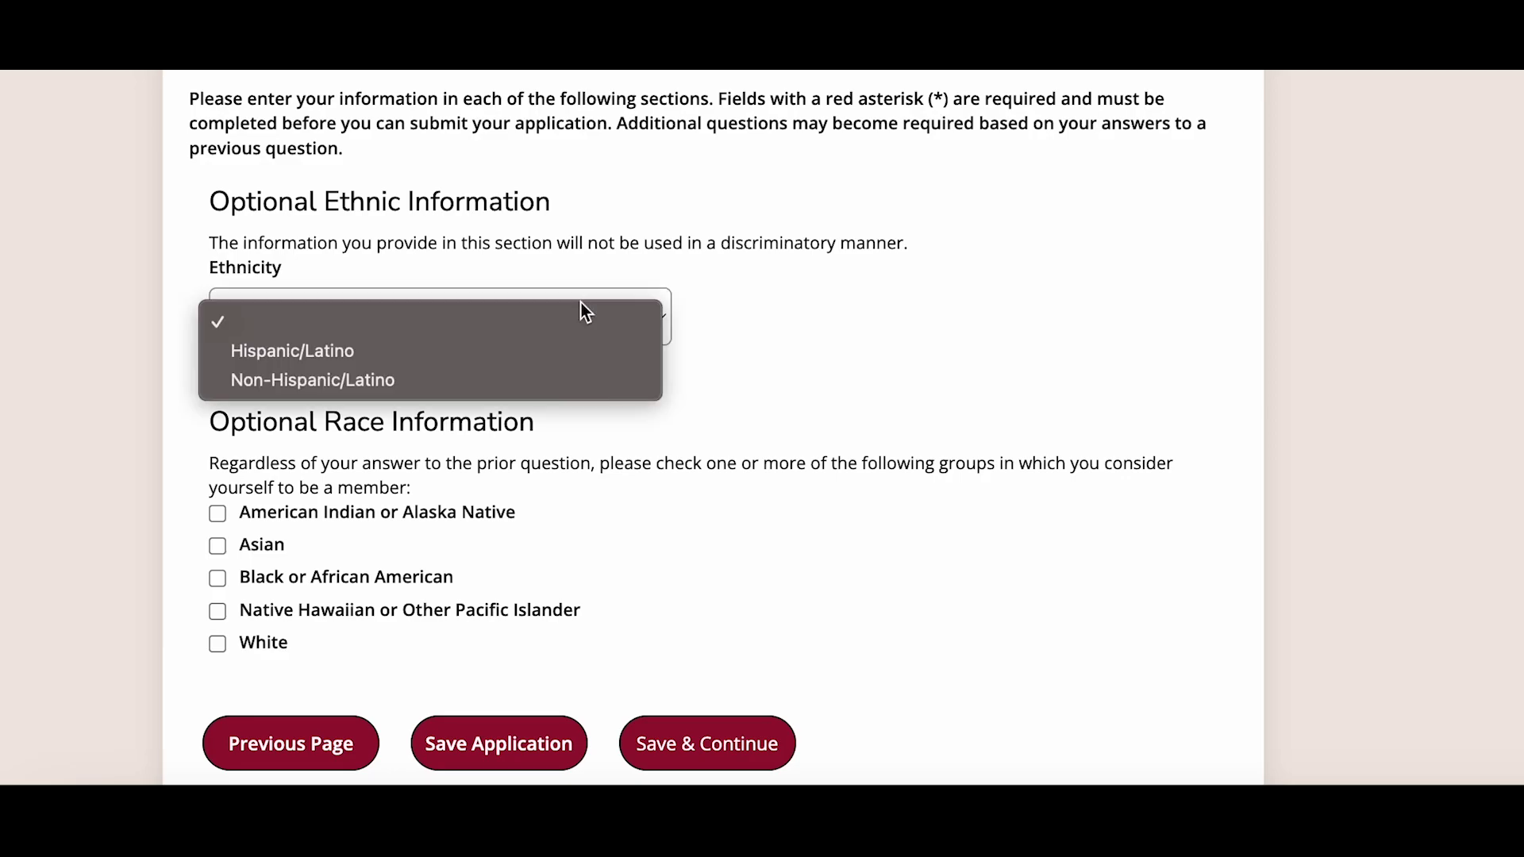
pyautogui.click(579, 375)
pyautogui.scroll(-1, 598, 551)
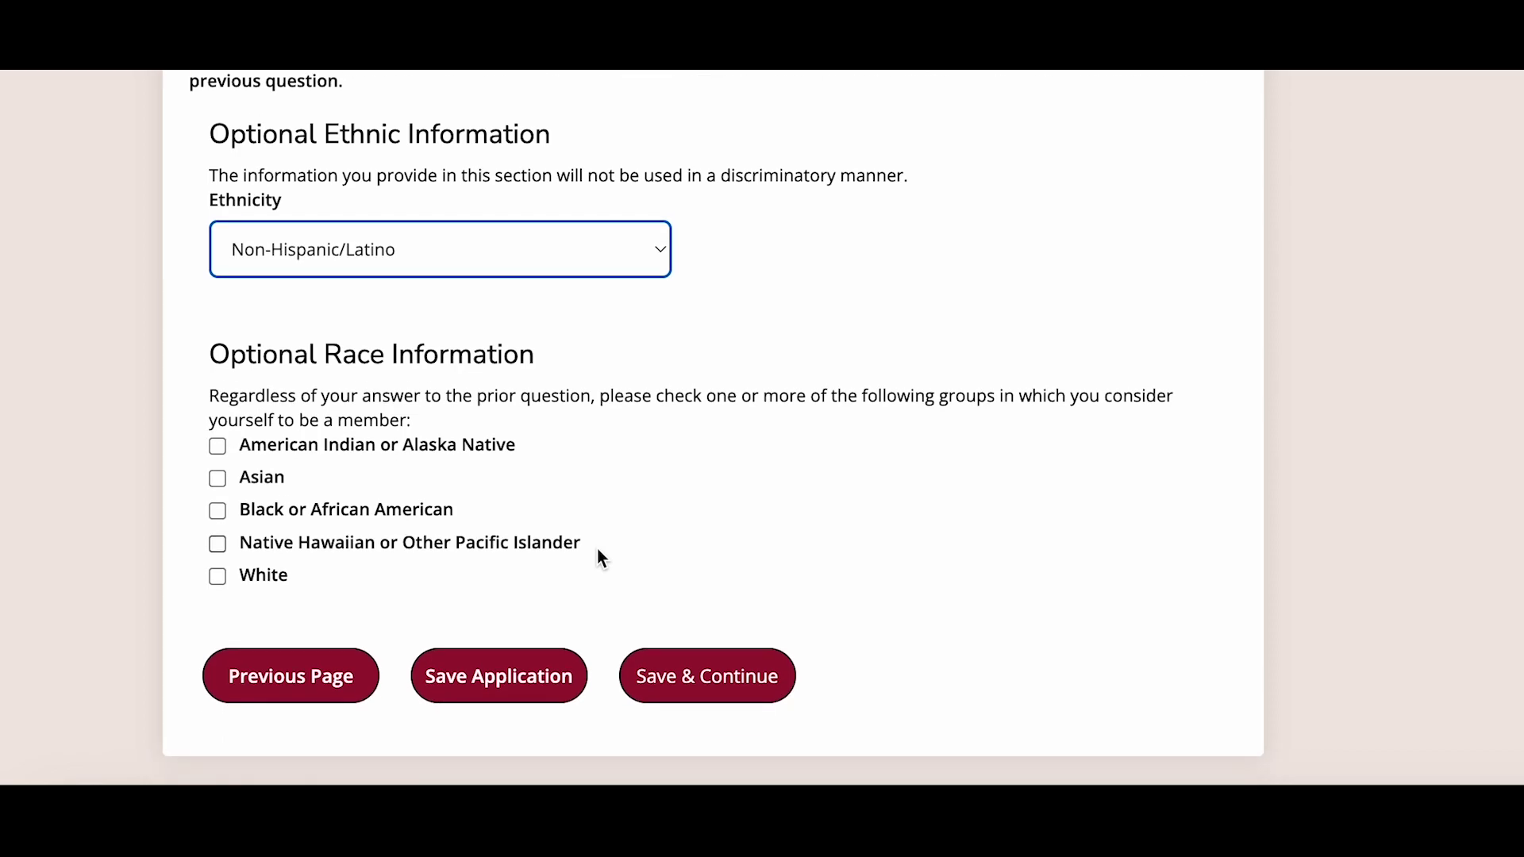
pyautogui.click(217, 577)
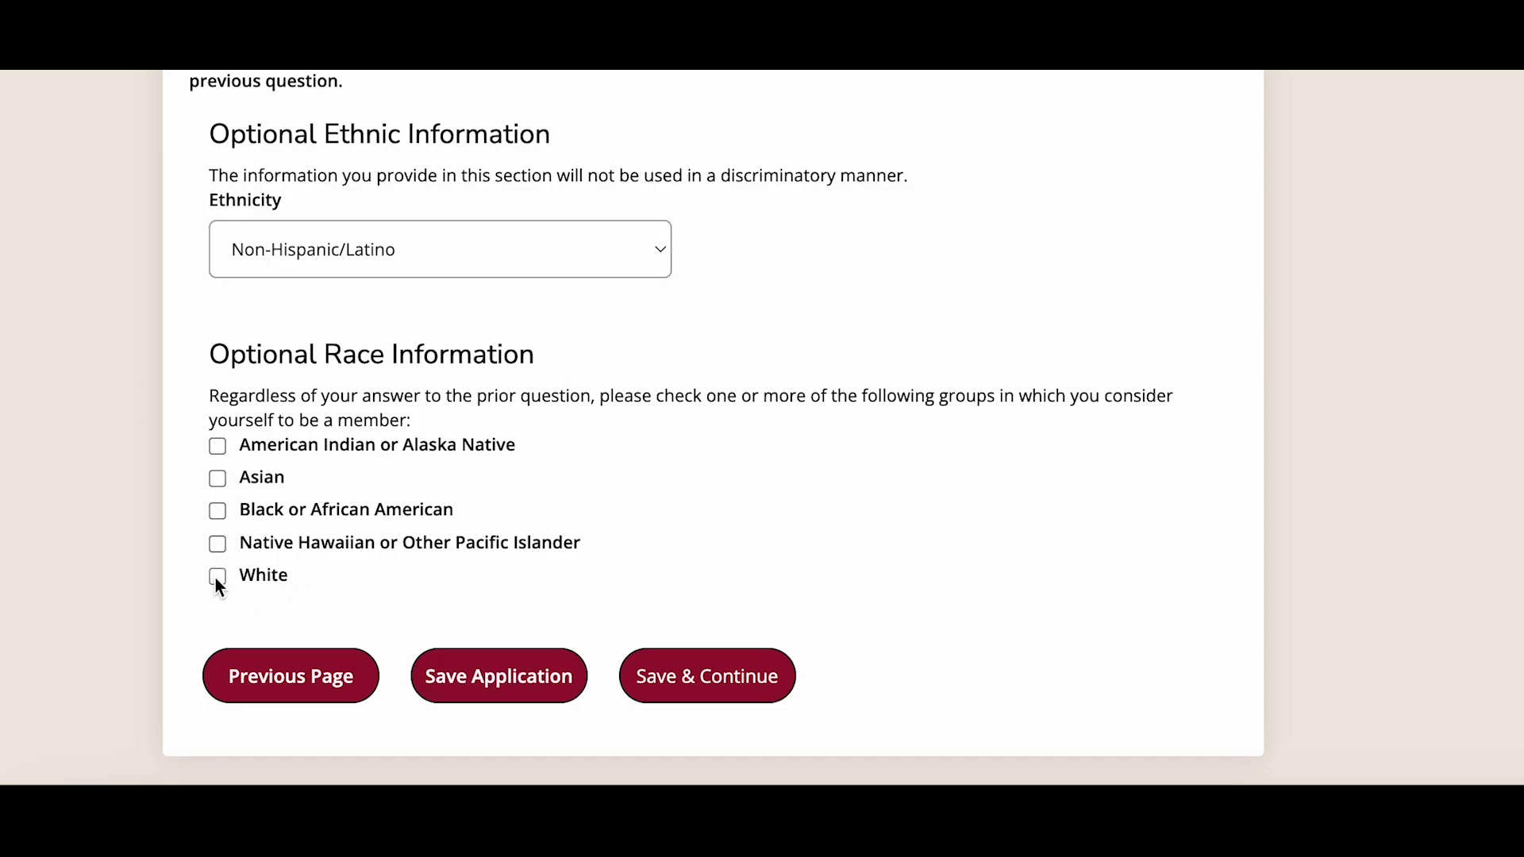
pyautogui.click(669, 689)
# - Search 'hempf' and select Hempfield – Landisville PA as the high school
pyautogui.scroll(-6, 712, 725)
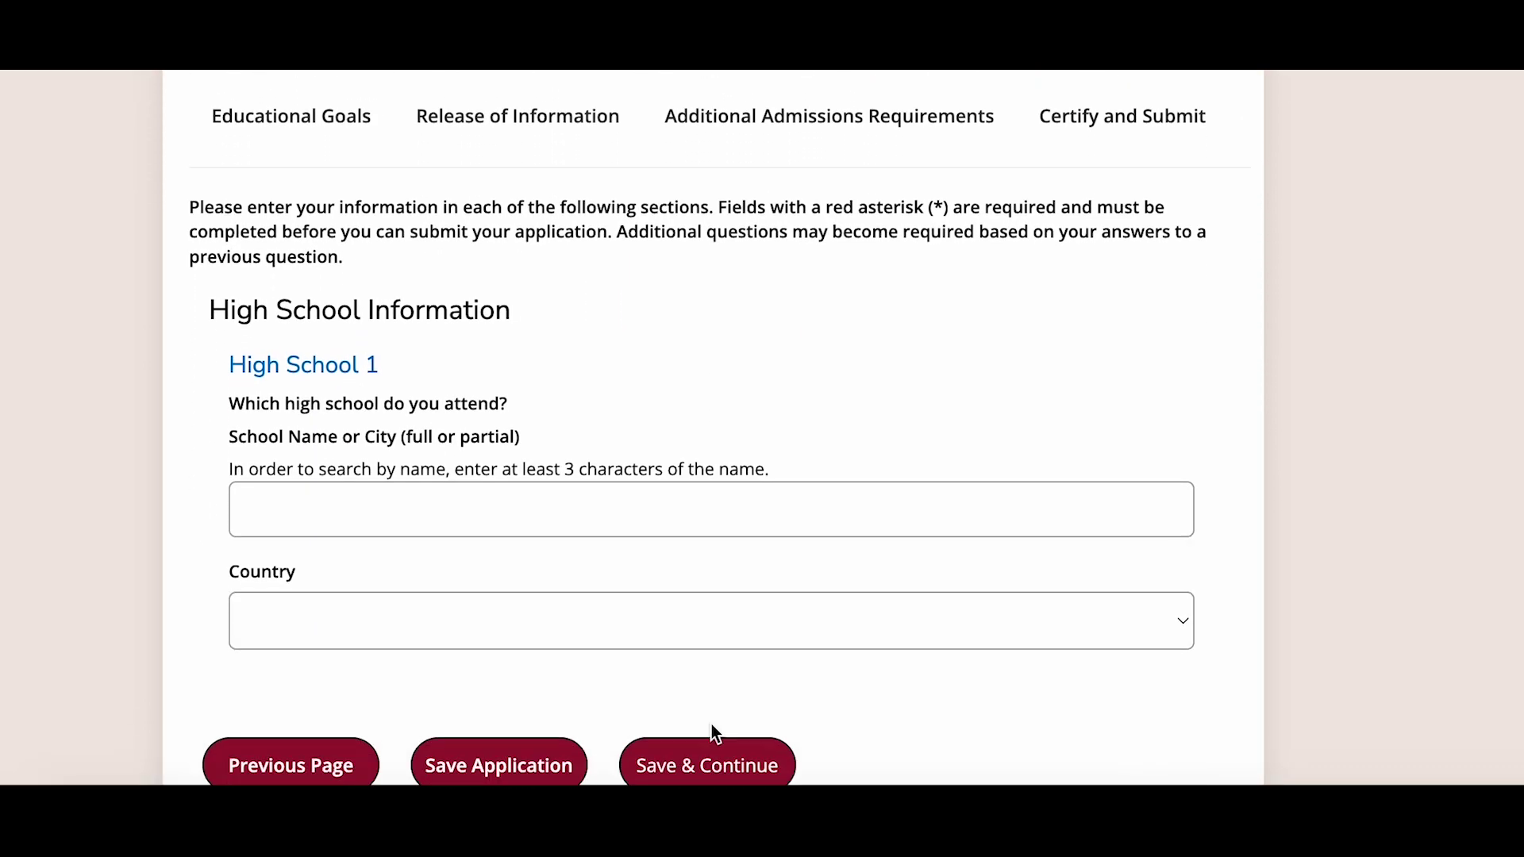
pyautogui.scroll(-1, 711, 724)
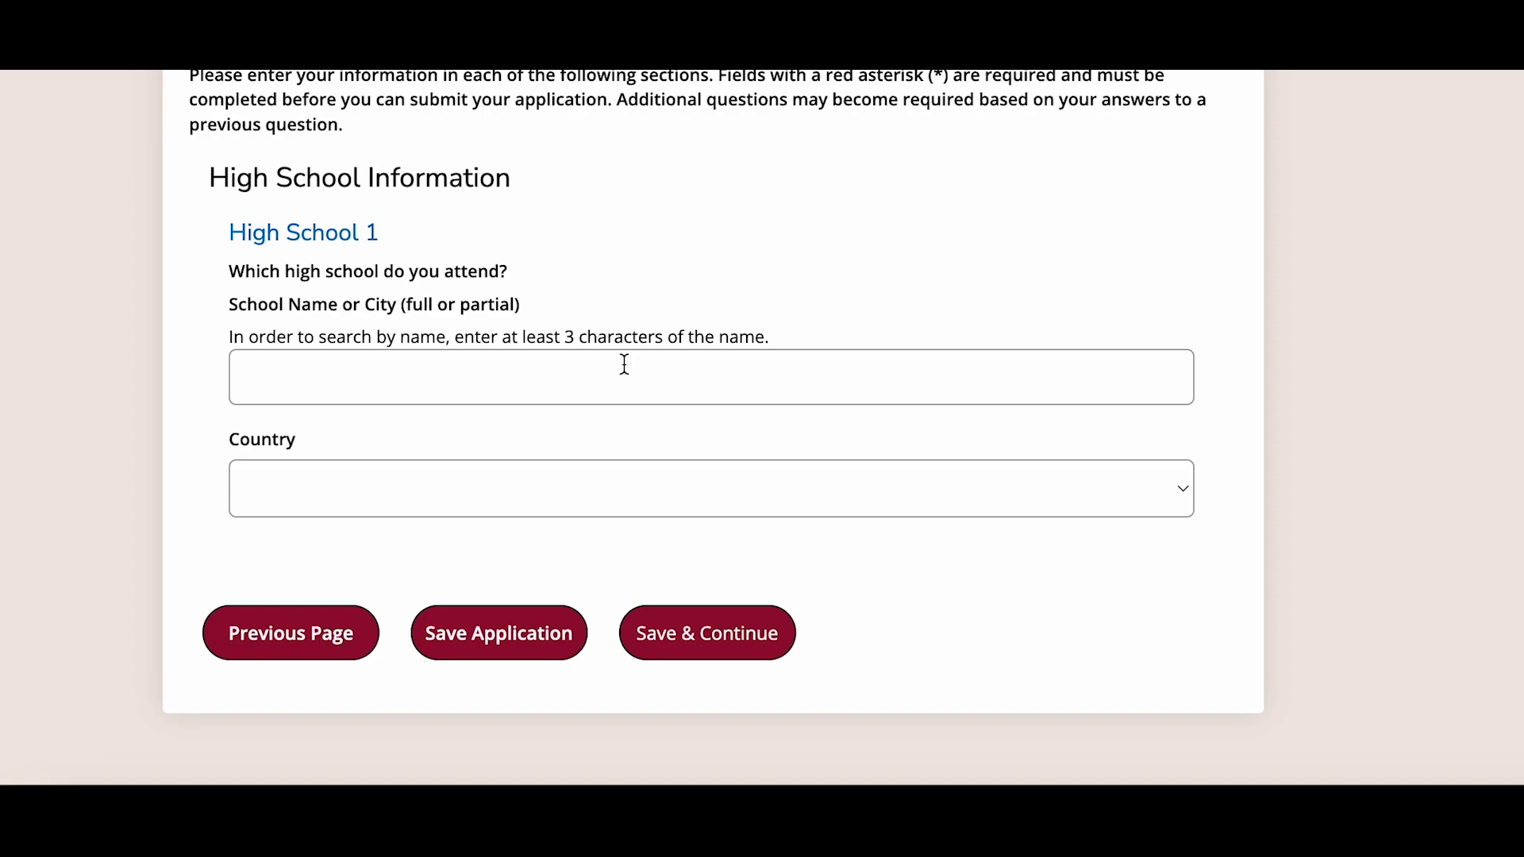
pyautogui.click(623, 385)
pyautogui.write('hempf')
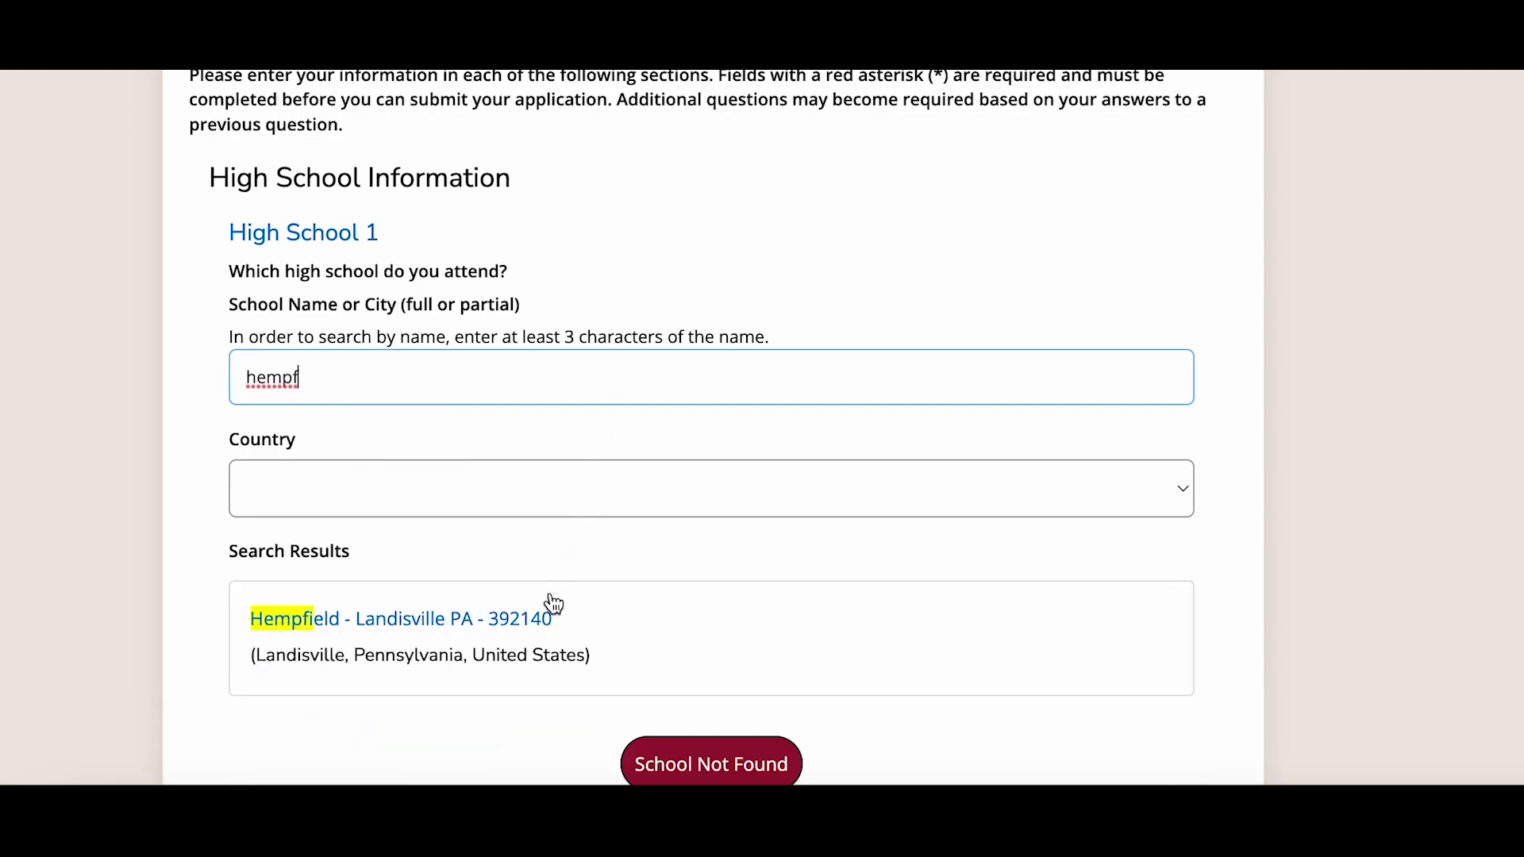
pyautogui.click(555, 611)
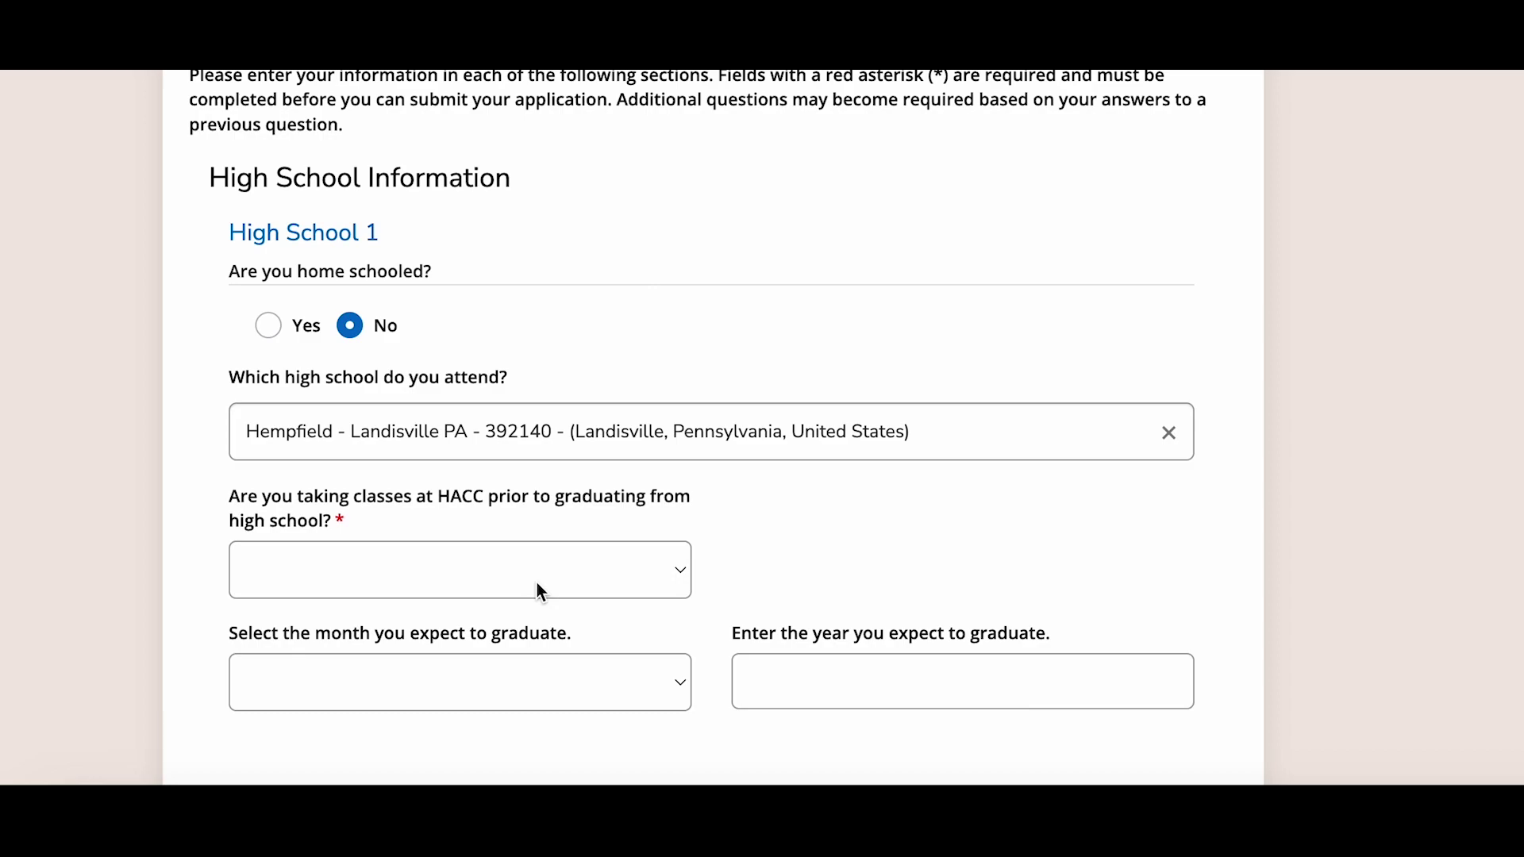
# - Answer Yes to HACC classes before graduating, set graduation to June 2024, and save
pyautogui.click(540, 591)
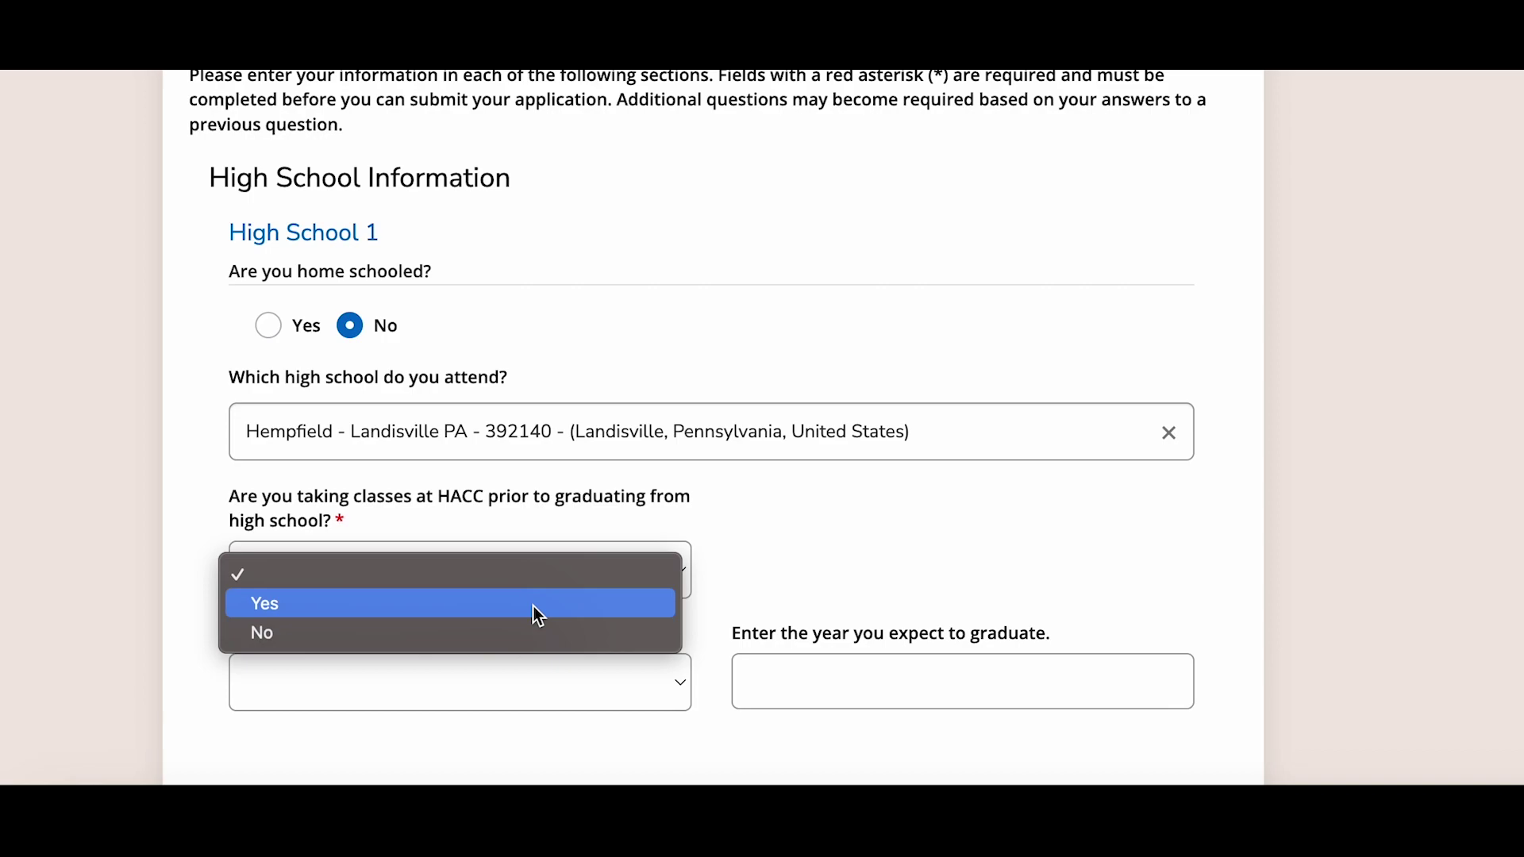
pyautogui.click(538, 616)
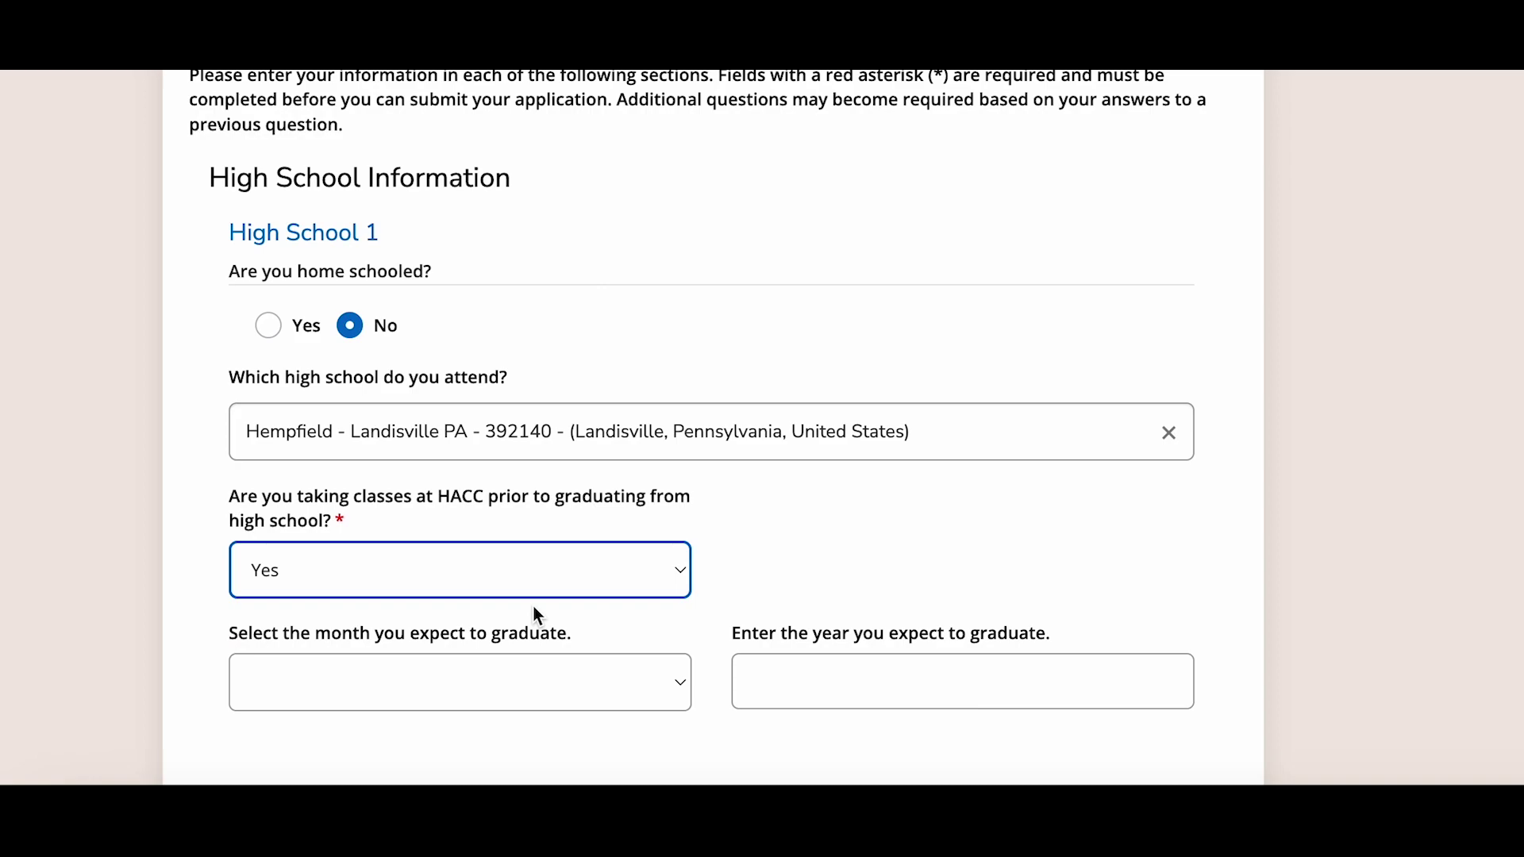
pyautogui.click(515, 689)
pyautogui.scroll(-3, 513, 698)
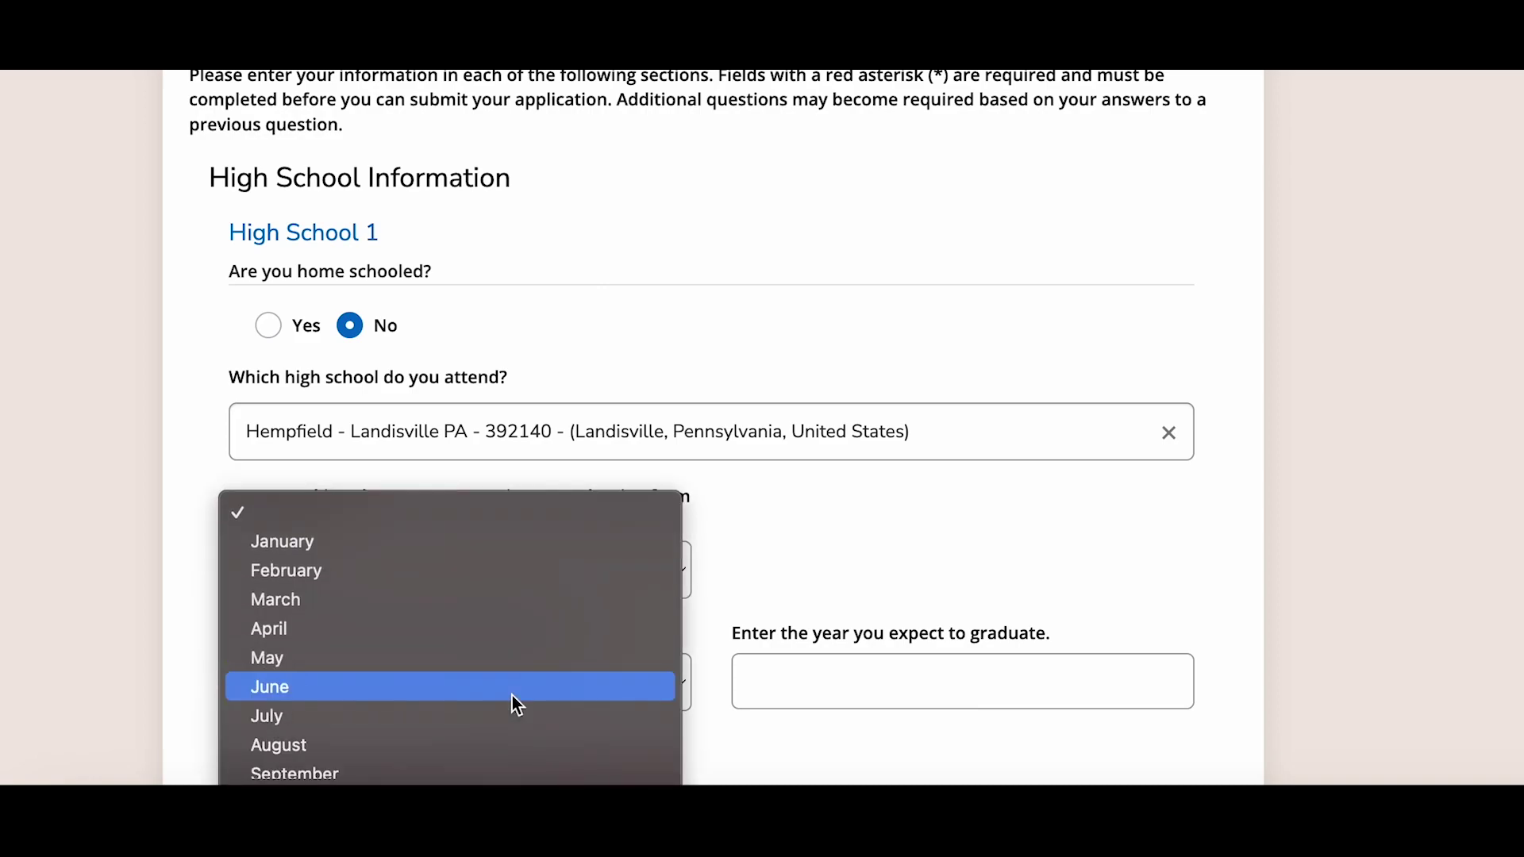
pyautogui.click(511, 698)
pyautogui.click(792, 691)
pyautogui.write('2024')
pyautogui.scroll(-1, 806, 592)
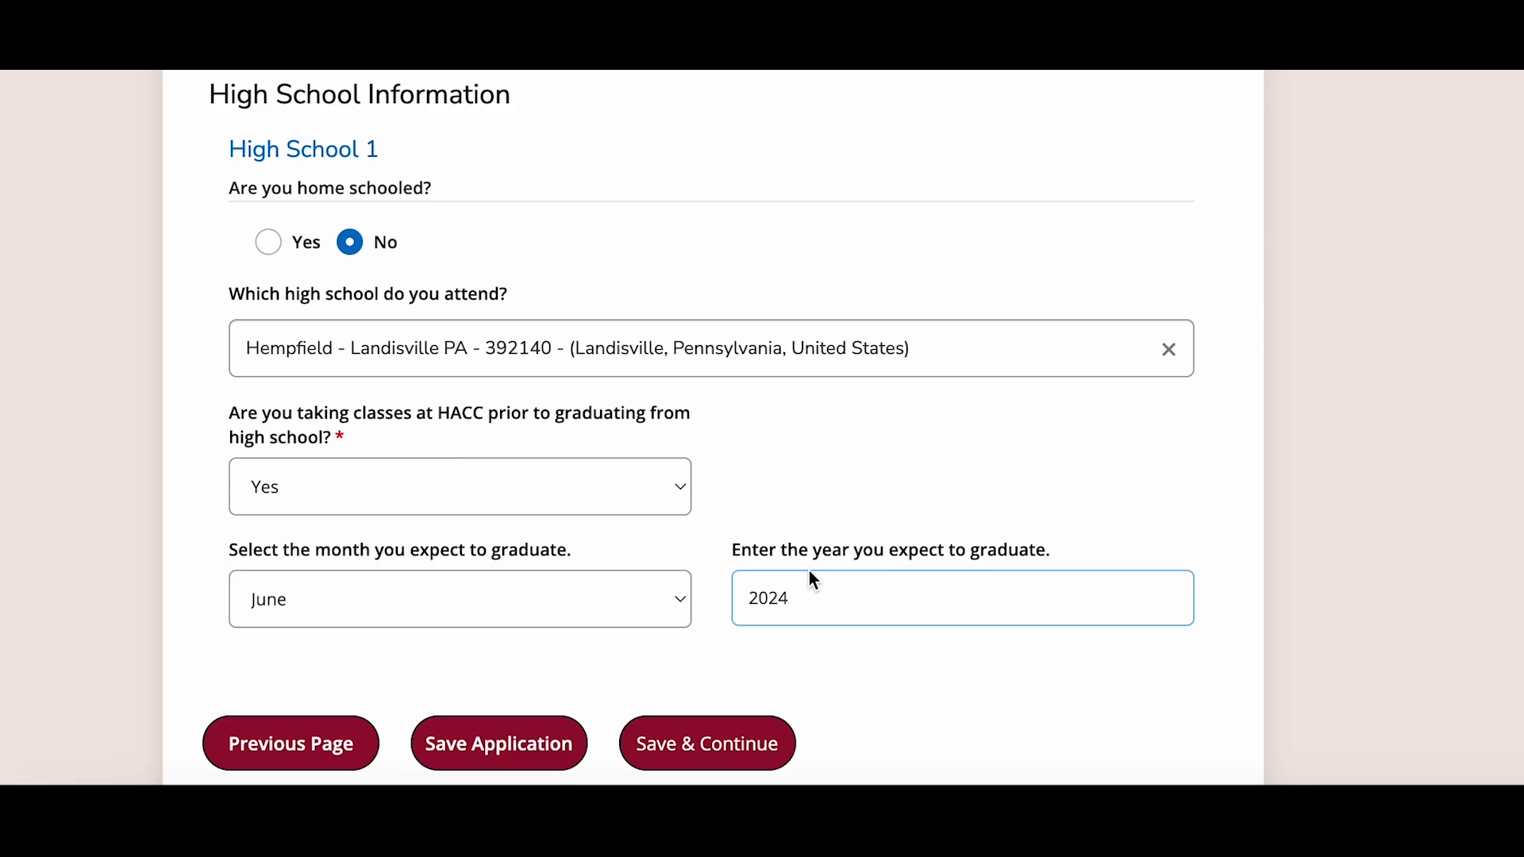
pyautogui.scroll(-2, 793, 604)
pyautogui.click(745, 627)
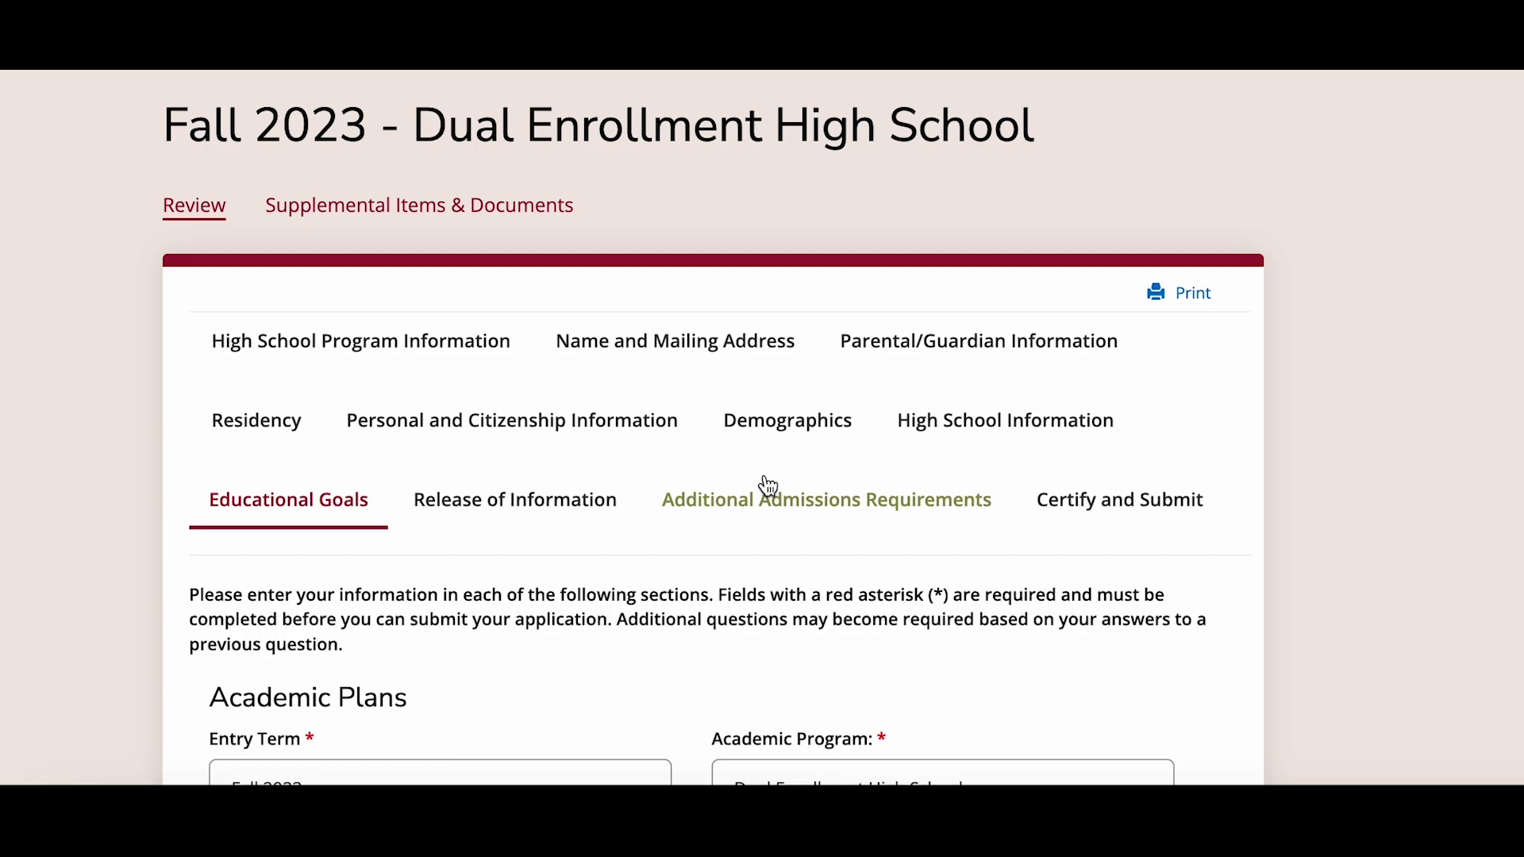
# - Set attendance to Part Time and campus to Lancaster Campus
pyautogui.scroll(-5, 768, 484)
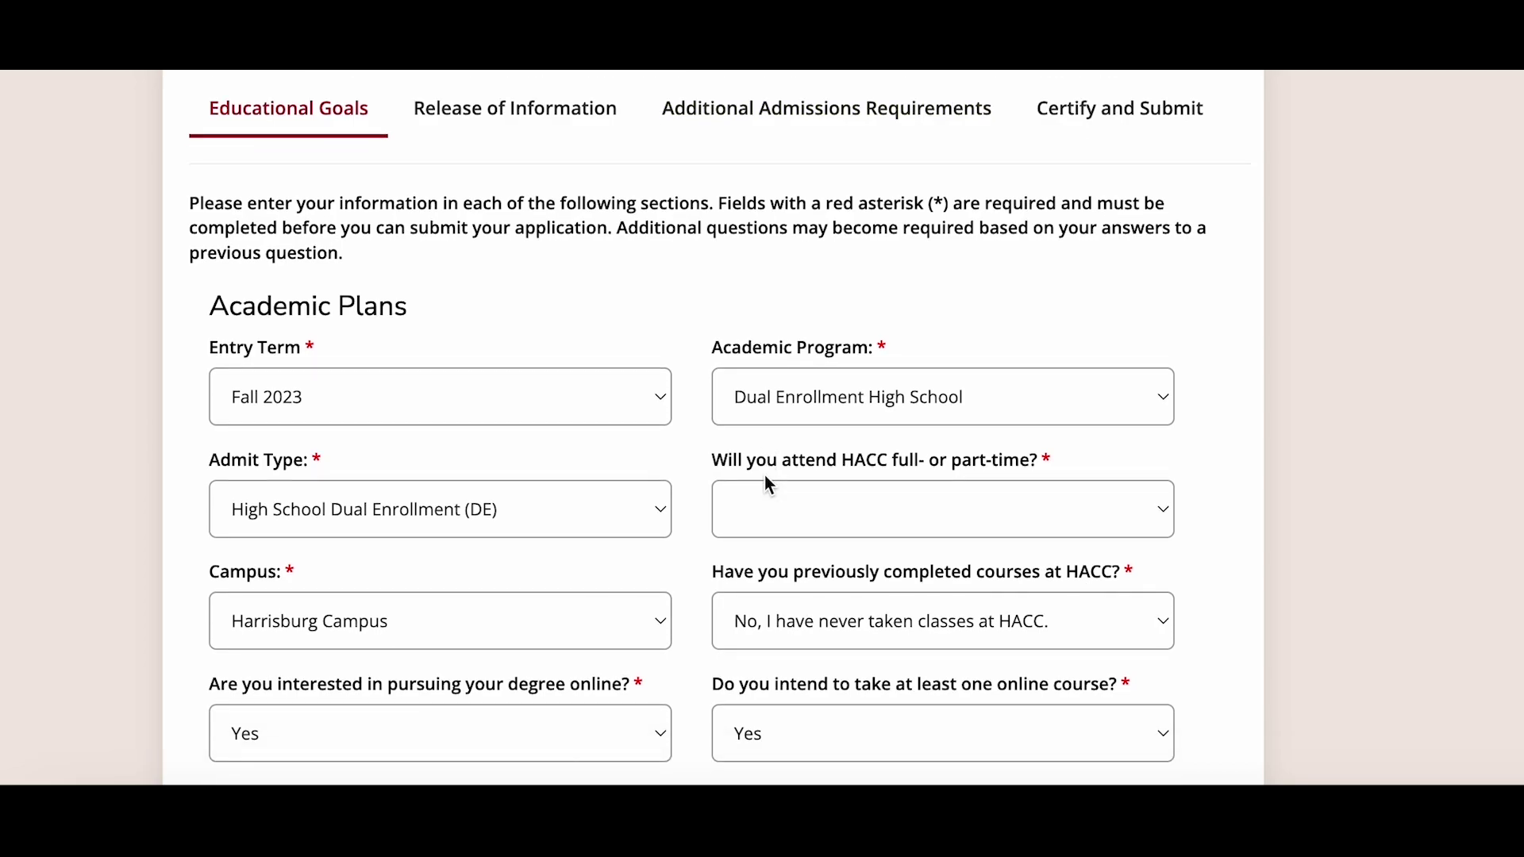
pyautogui.scroll(-2, 768, 484)
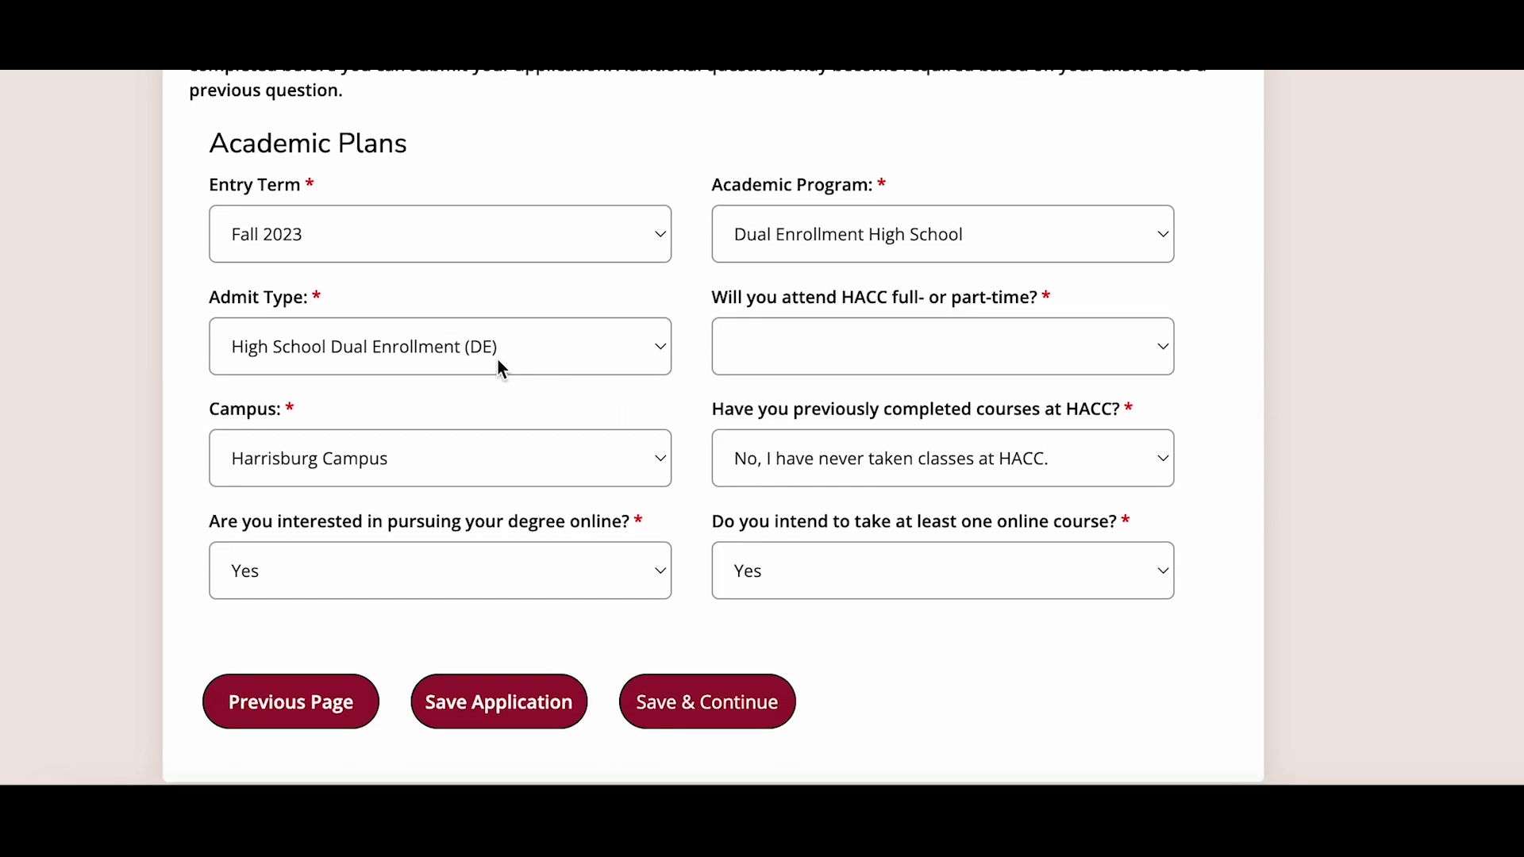
pyautogui.click(785, 366)
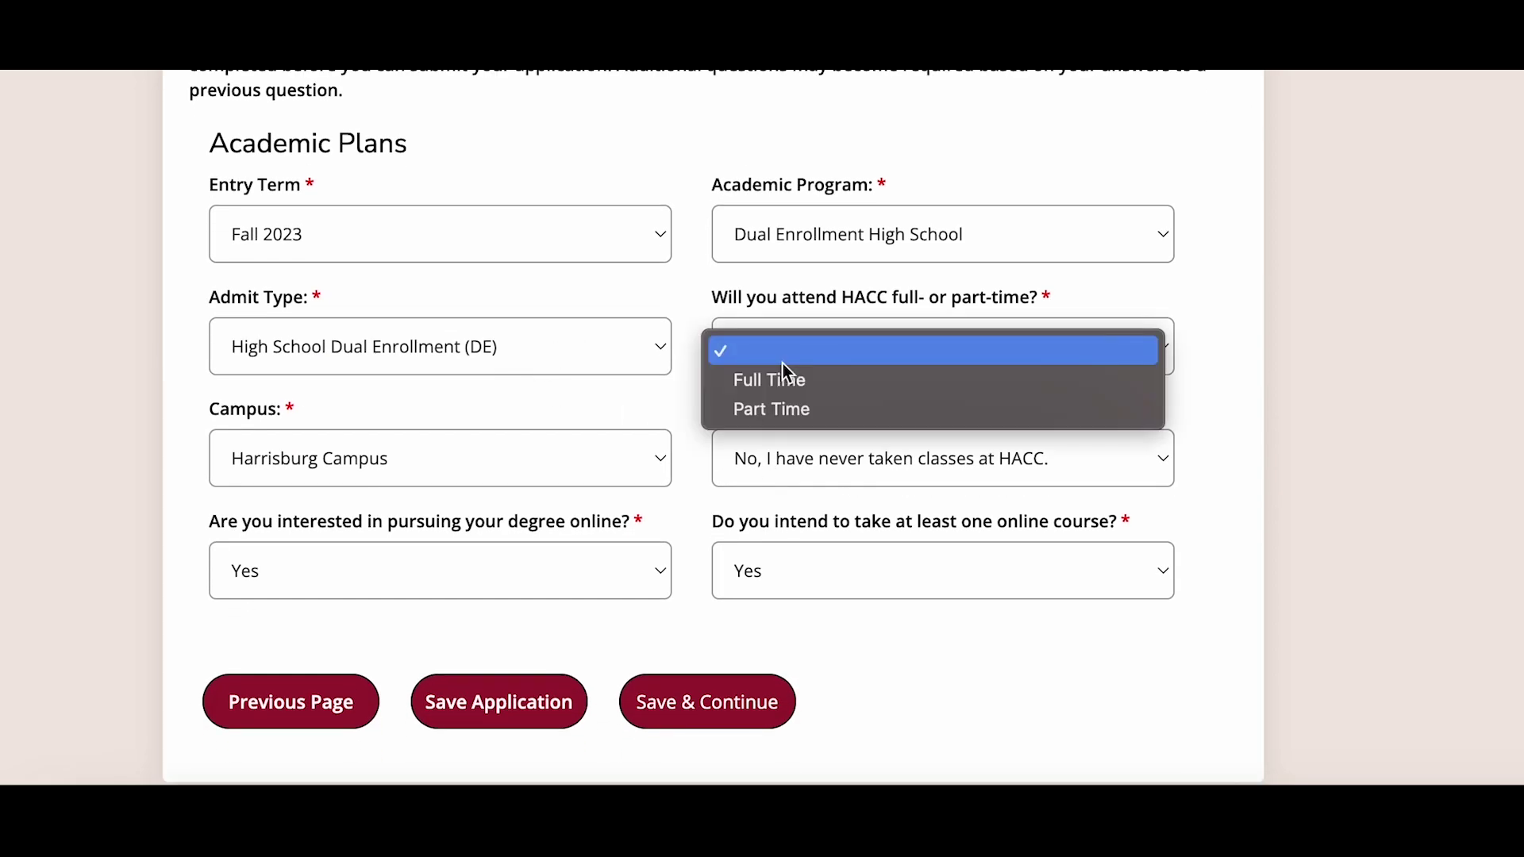
pyautogui.click(787, 410)
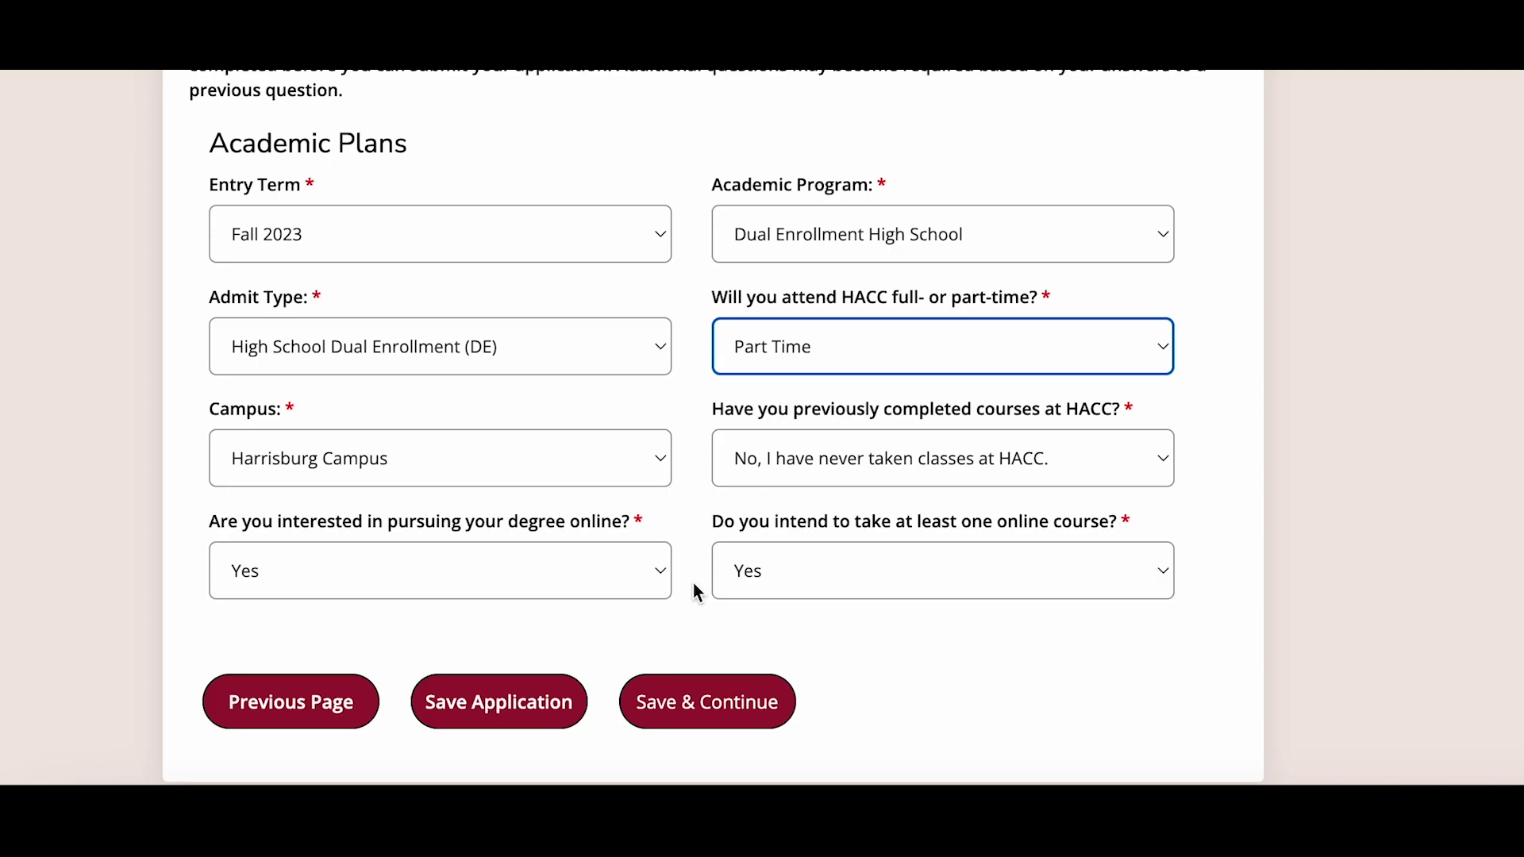
pyautogui.scroll(-1, 695, 590)
pyautogui.scroll(-1, 694, 584)
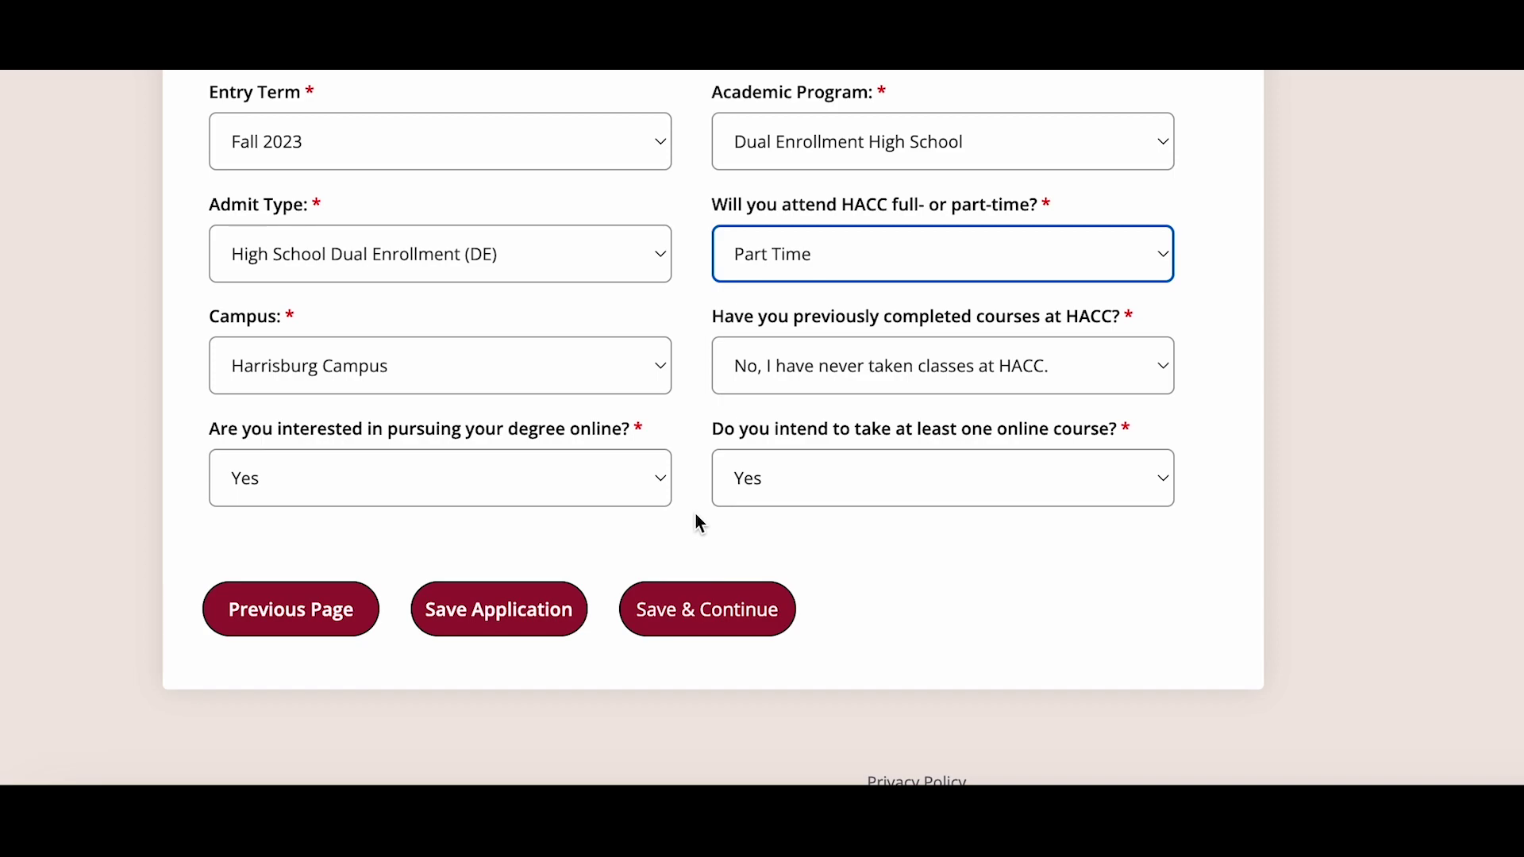
pyautogui.click(613, 384)
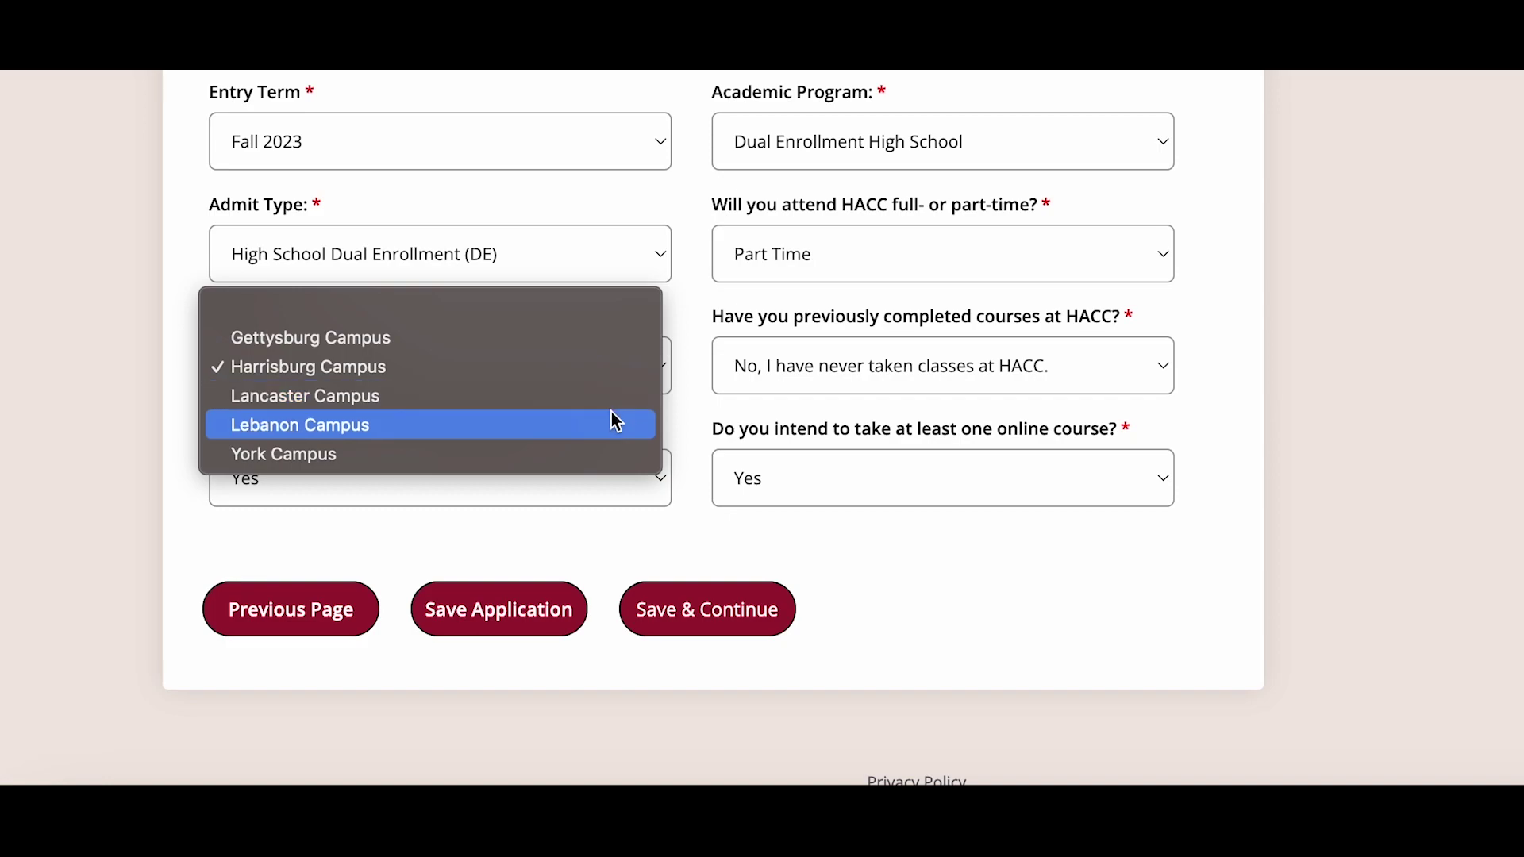
pyautogui.click(618, 403)
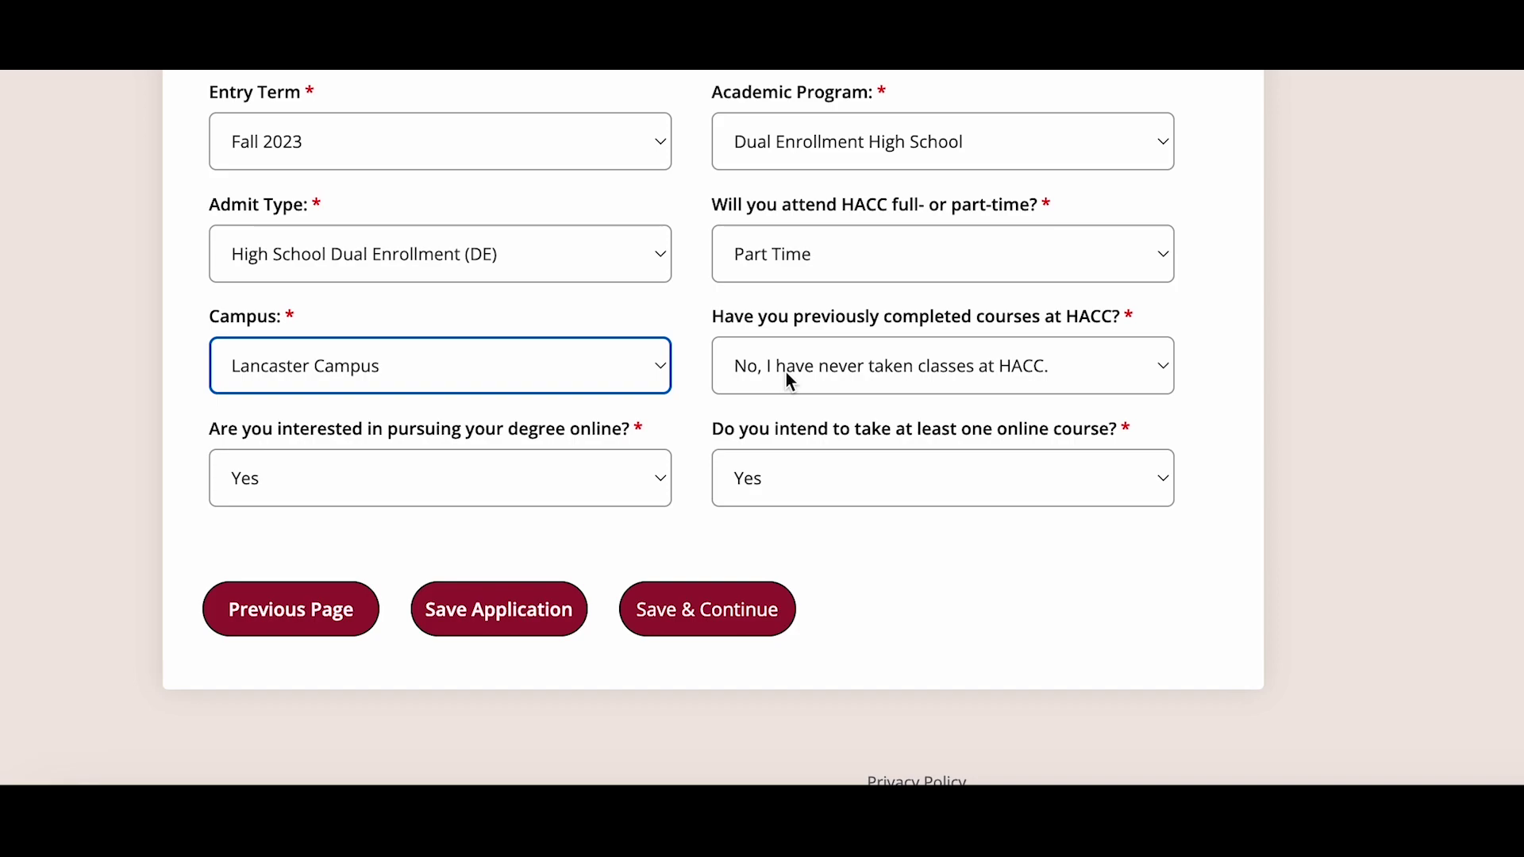
# - Answer No to previous HACC courses and Yes to taking an online course, then save
pyautogui.click(794, 381)
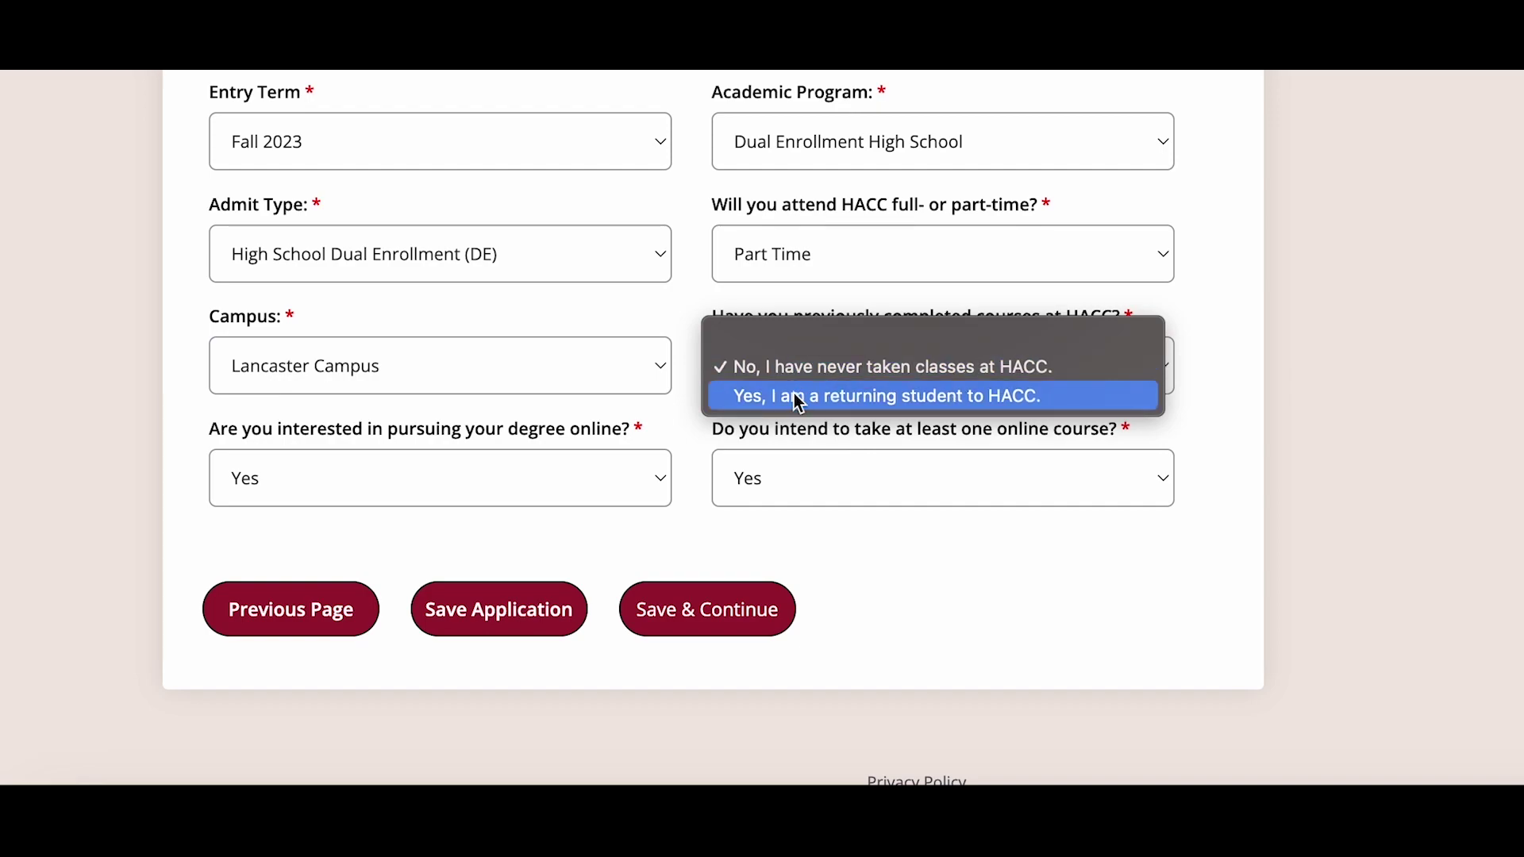
pyautogui.click(796, 396)
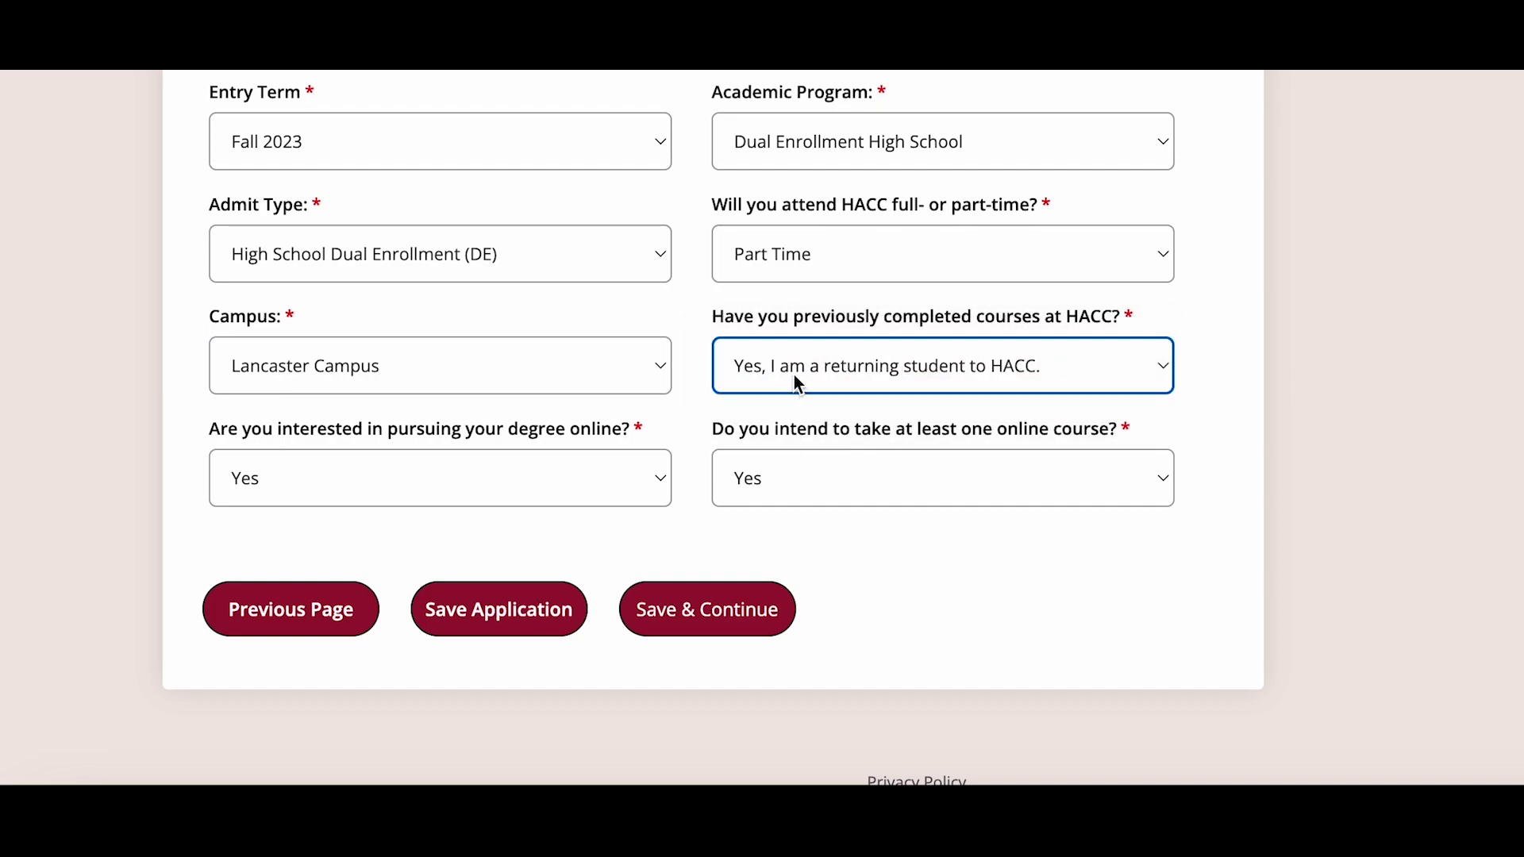
pyautogui.click(794, 374)
pyautogui.click(802, 343)
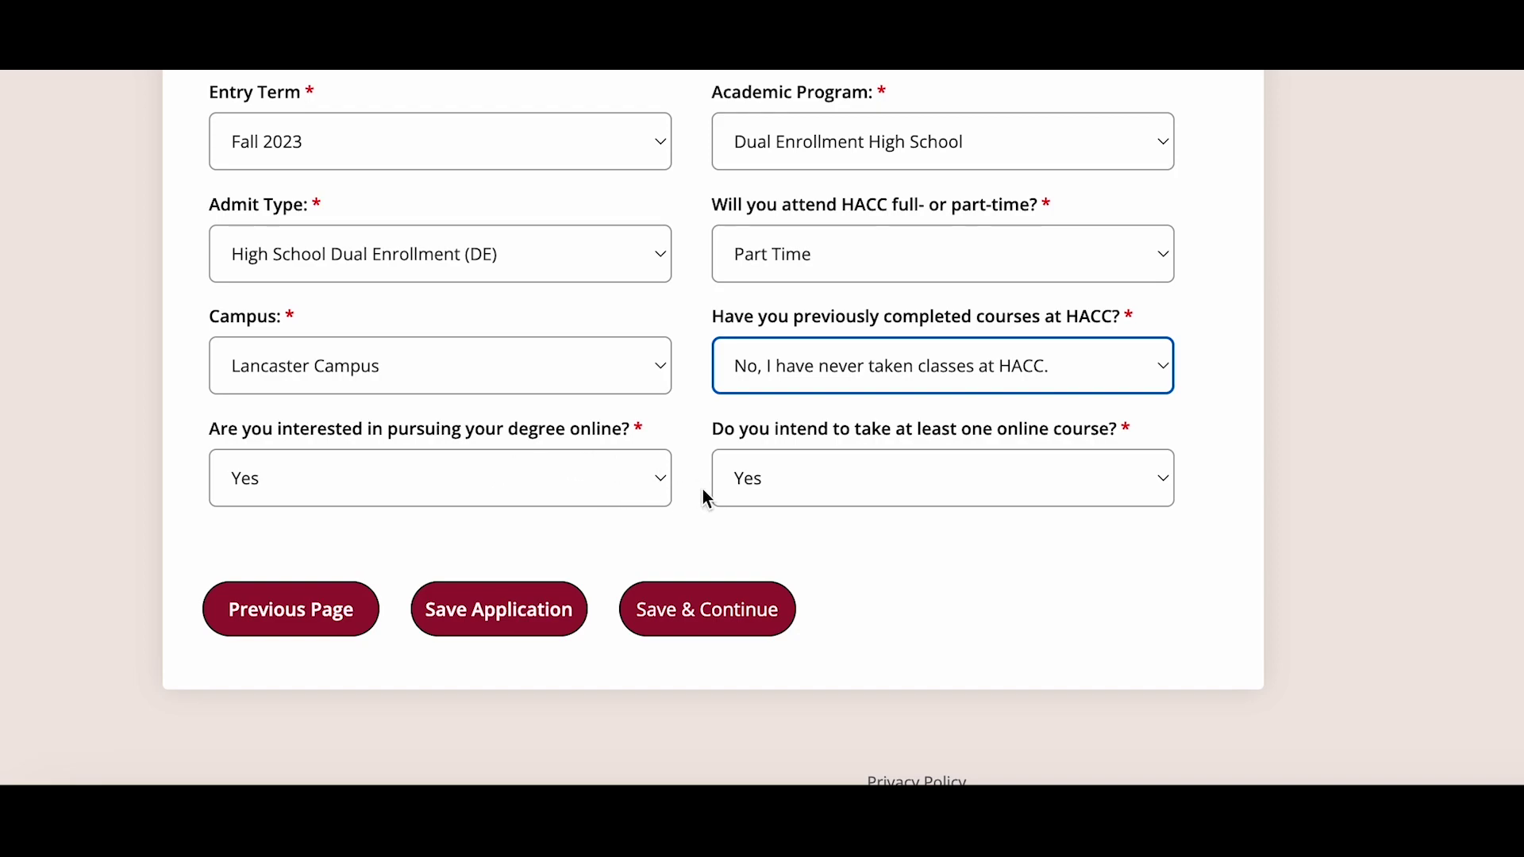
pyautogui.click(759, 482)
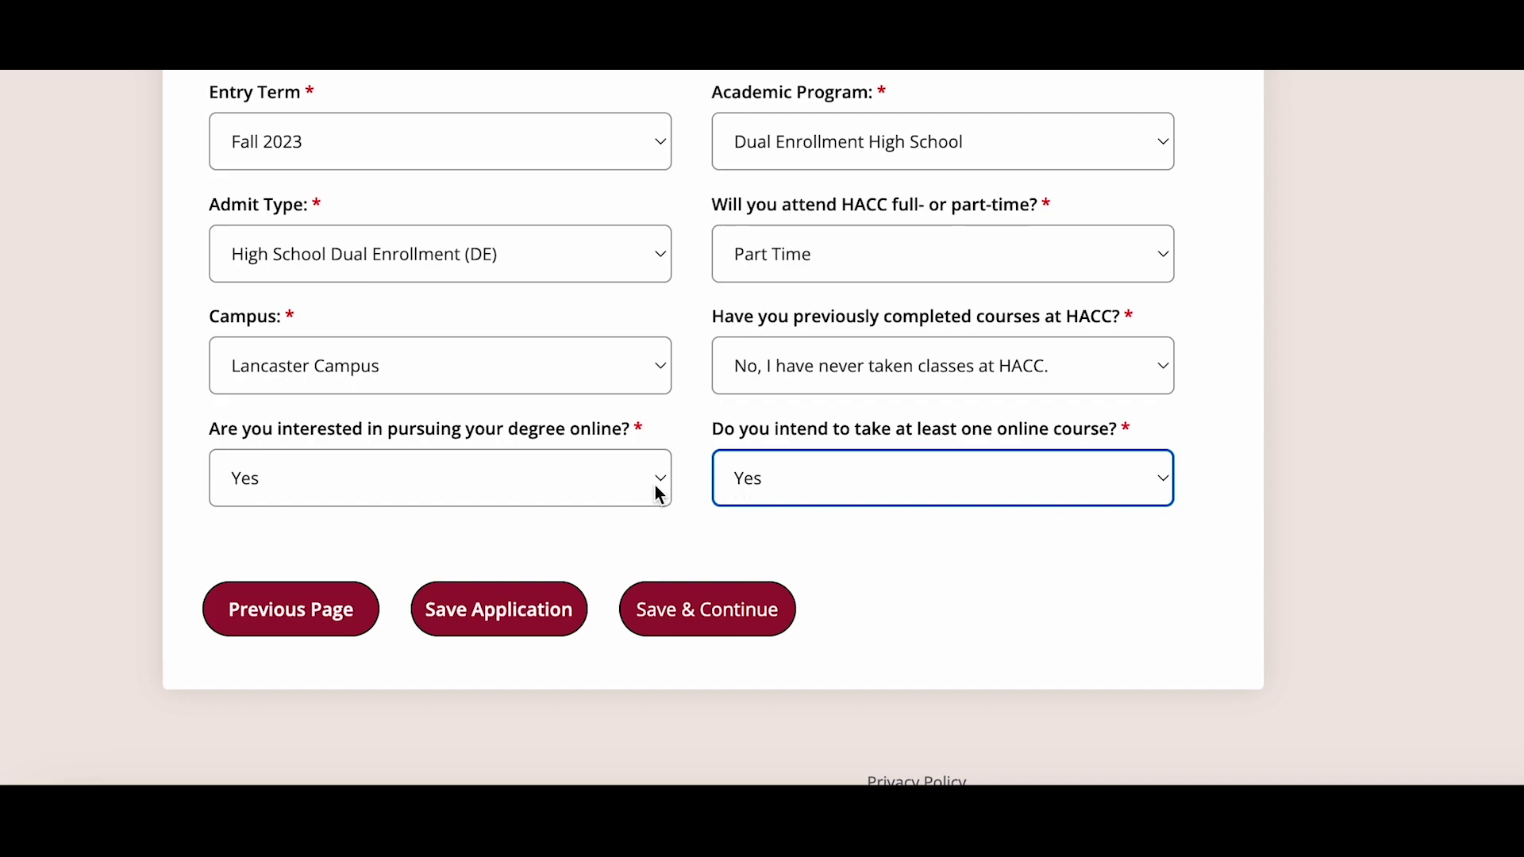
pyautogui.click(789, 492)
pyautogui.click(790, 488)
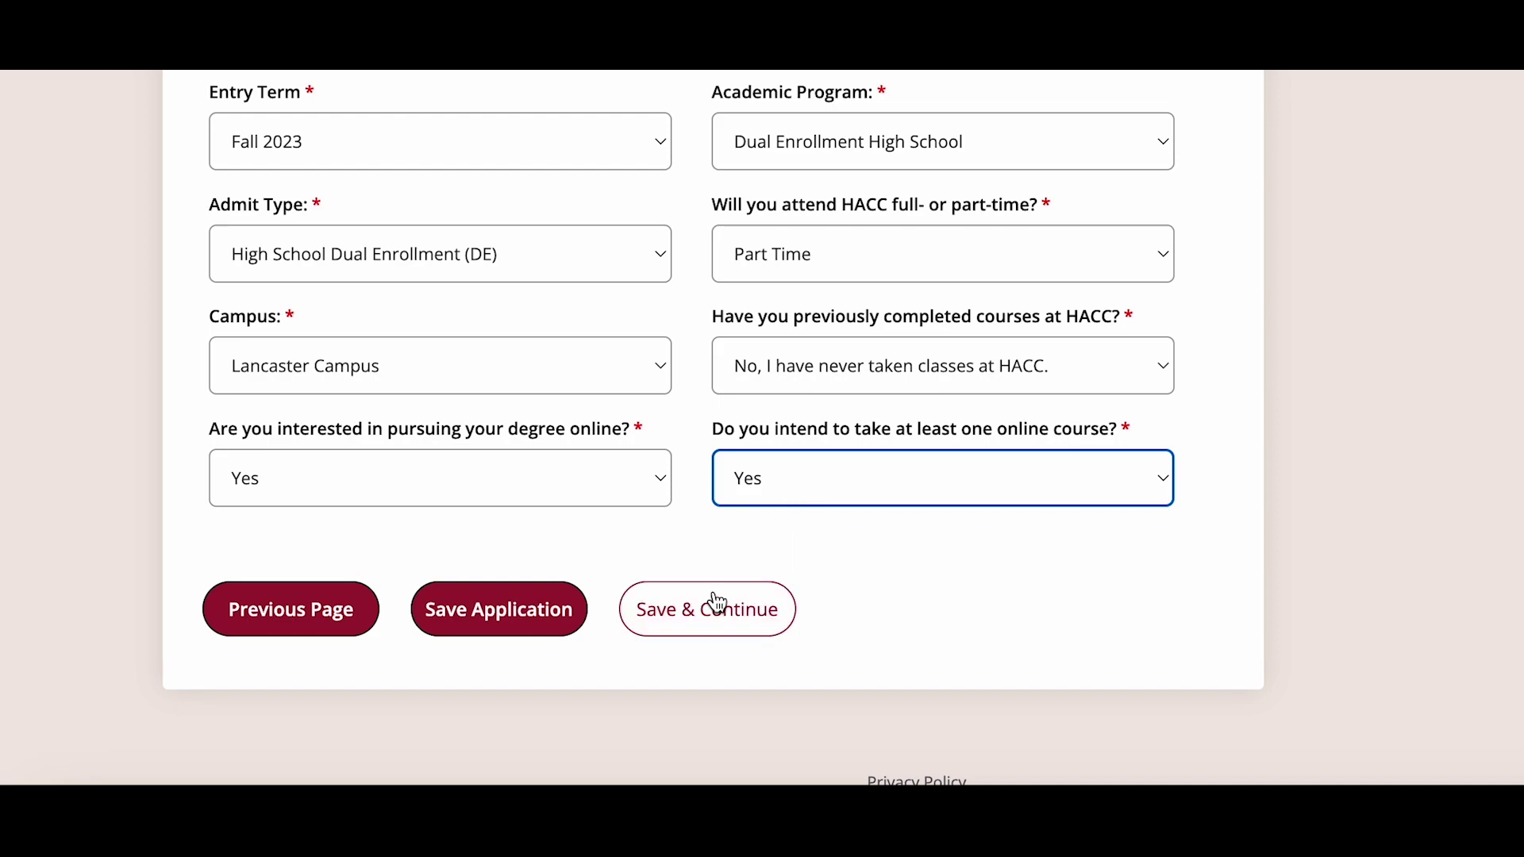
pyautogui.click(716, 620)
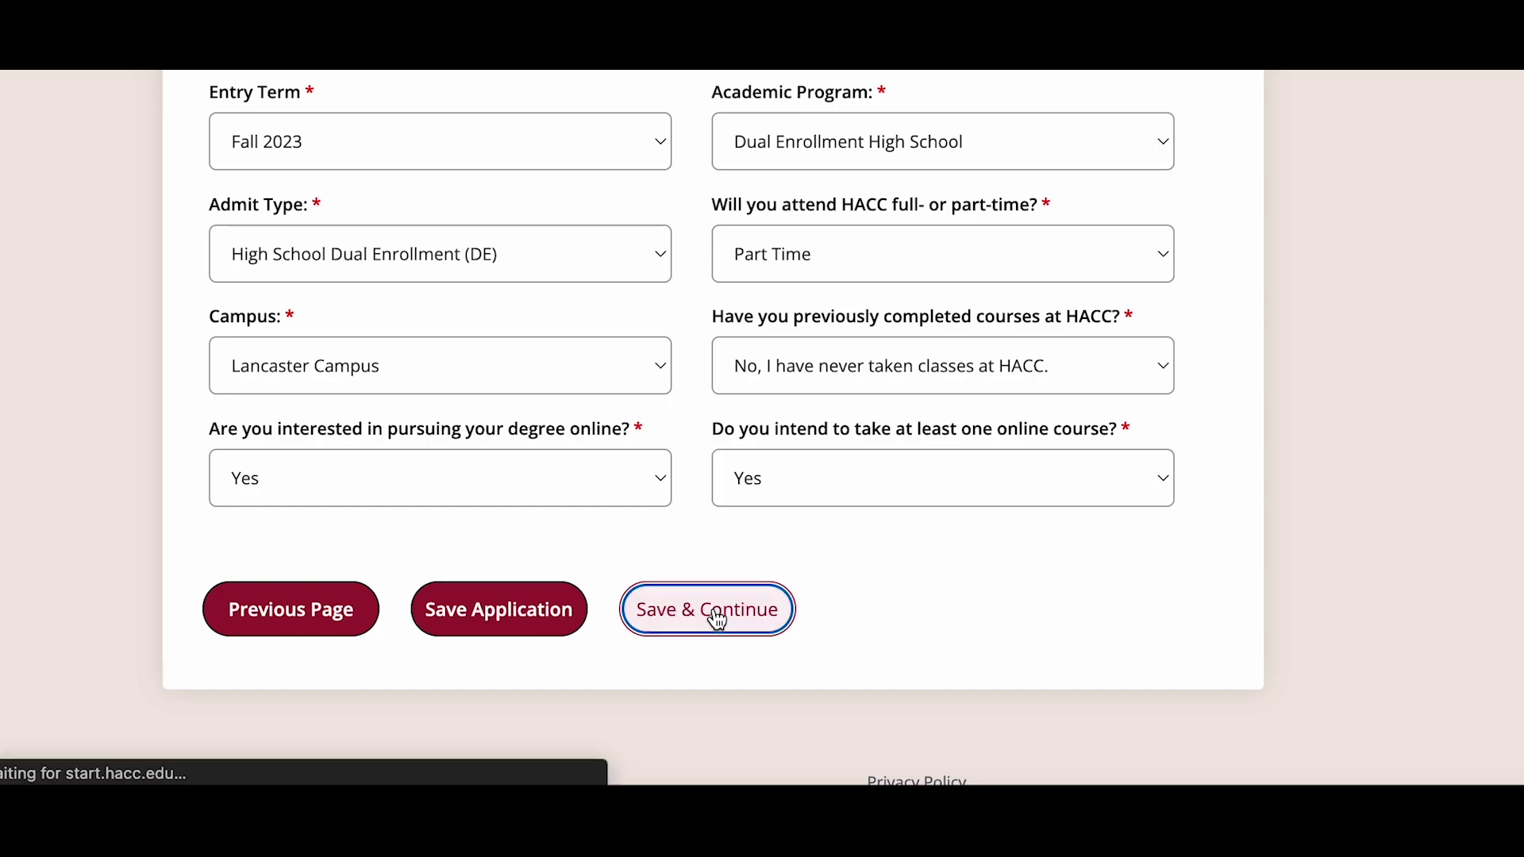
# - Pick June 14, 2024 as the high school release end date in the datepicker
pyautogui.scroll(-6, 698, 630)
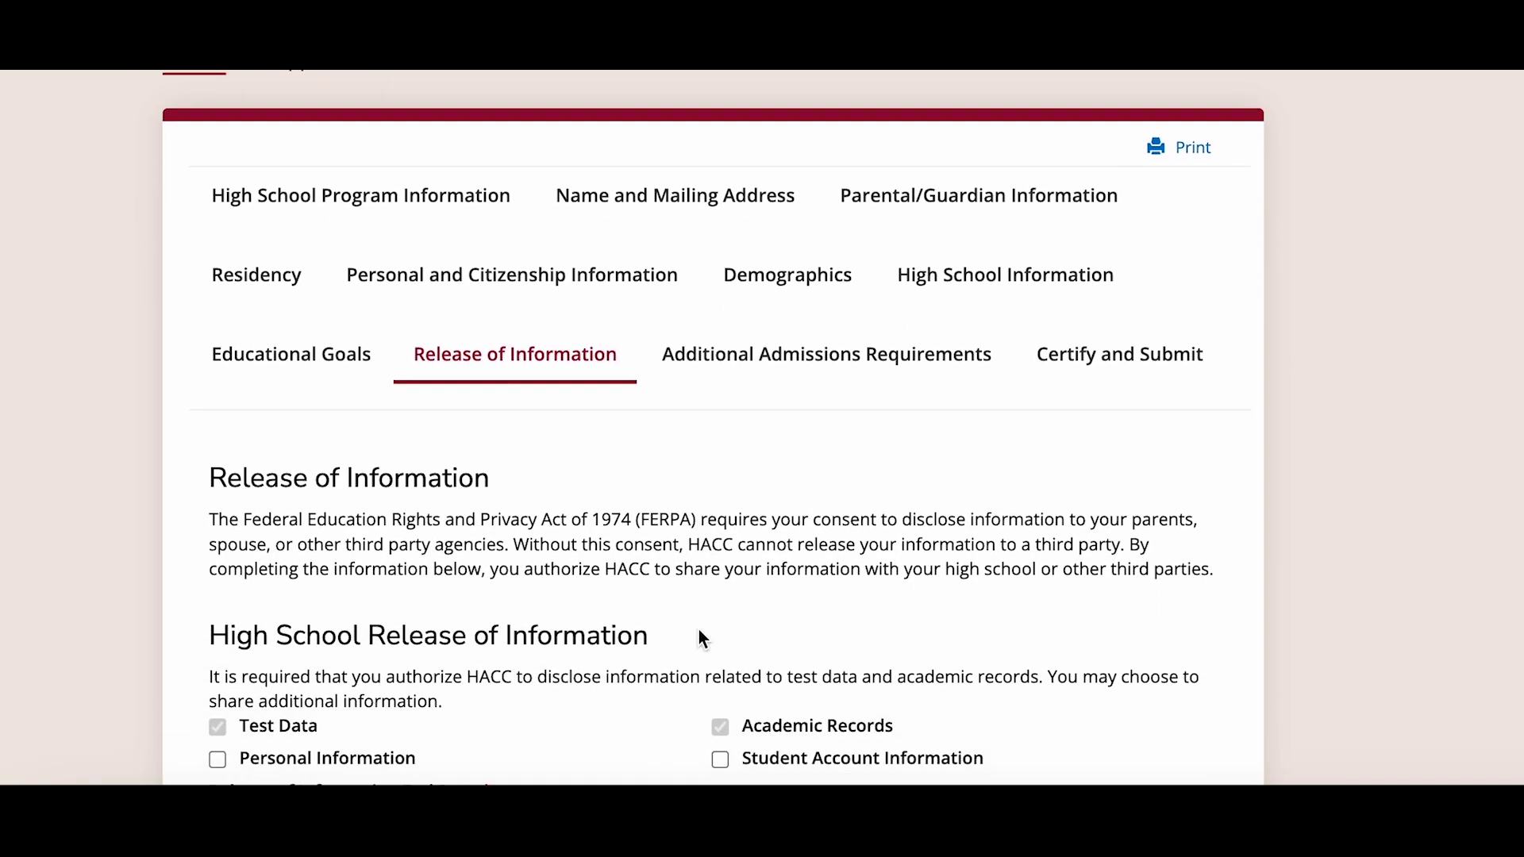
pyautogui.scroll(-2, 698, 631)
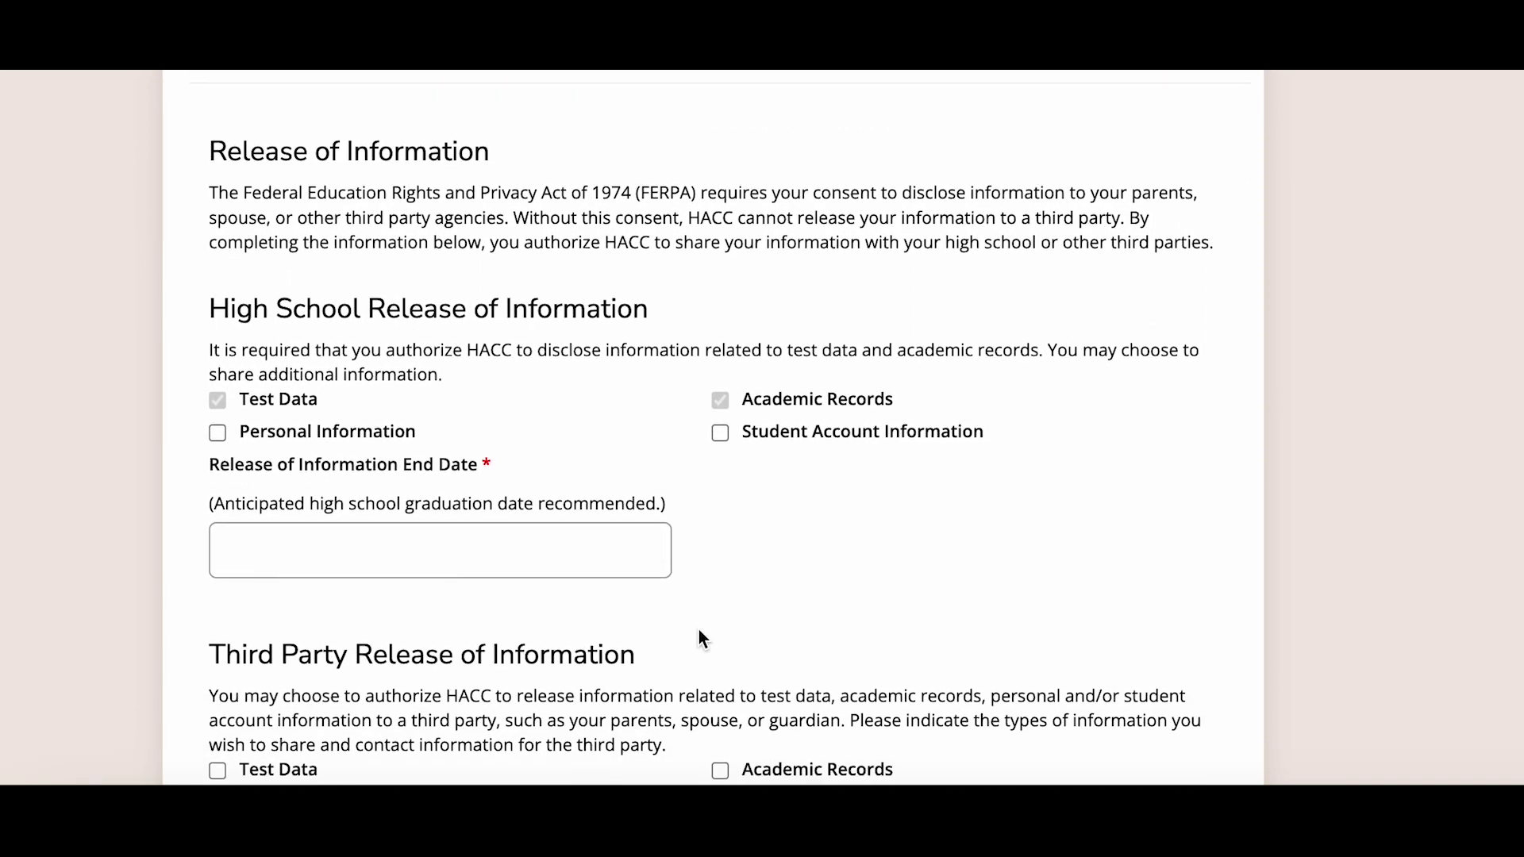
pyautogui.scroll(-1, 699, 638)
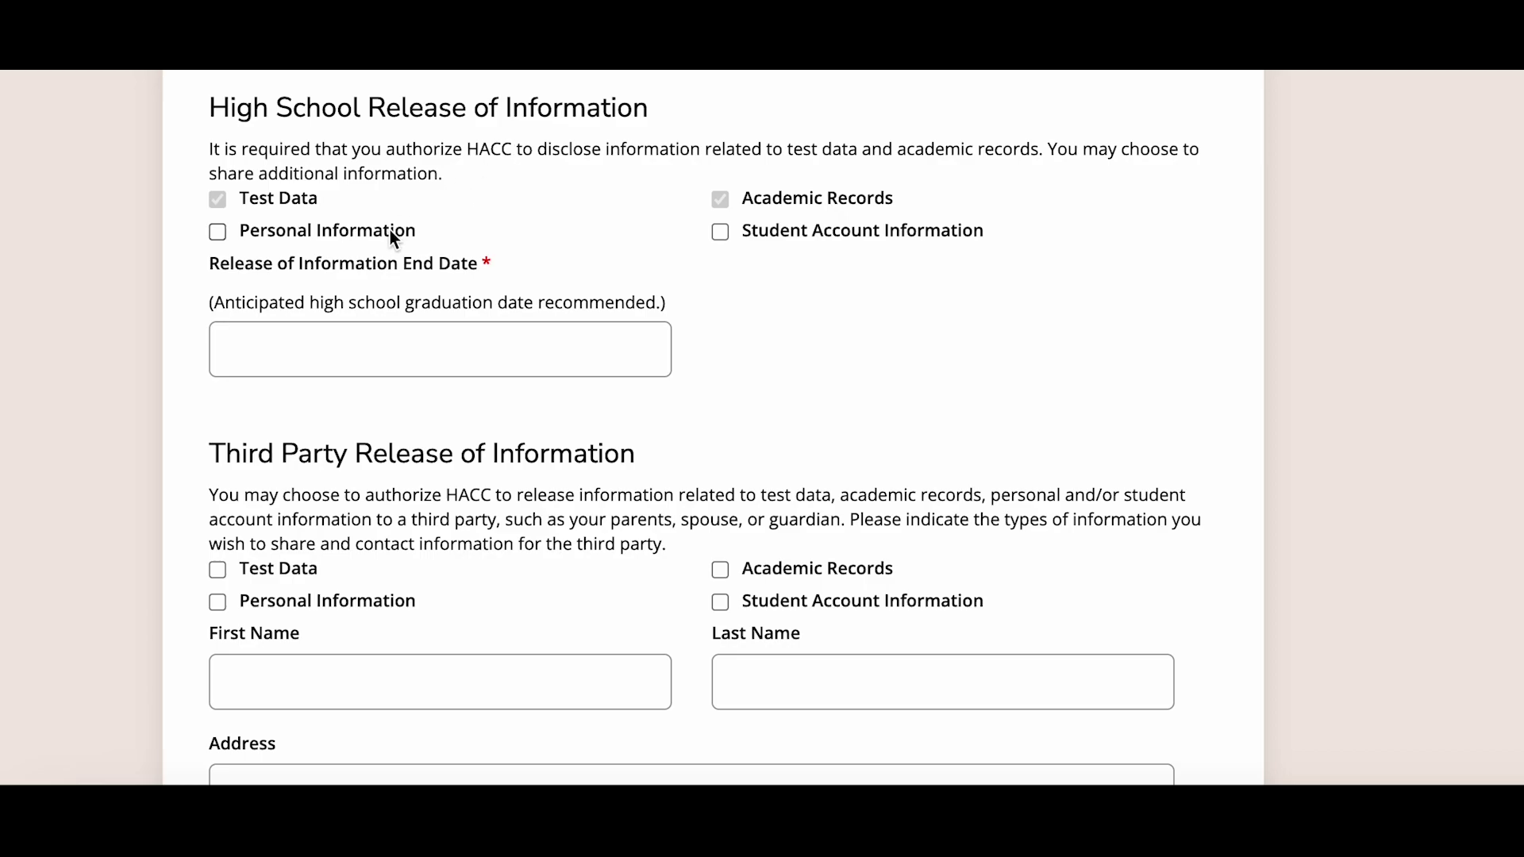
pyautogui.click(372, 345)
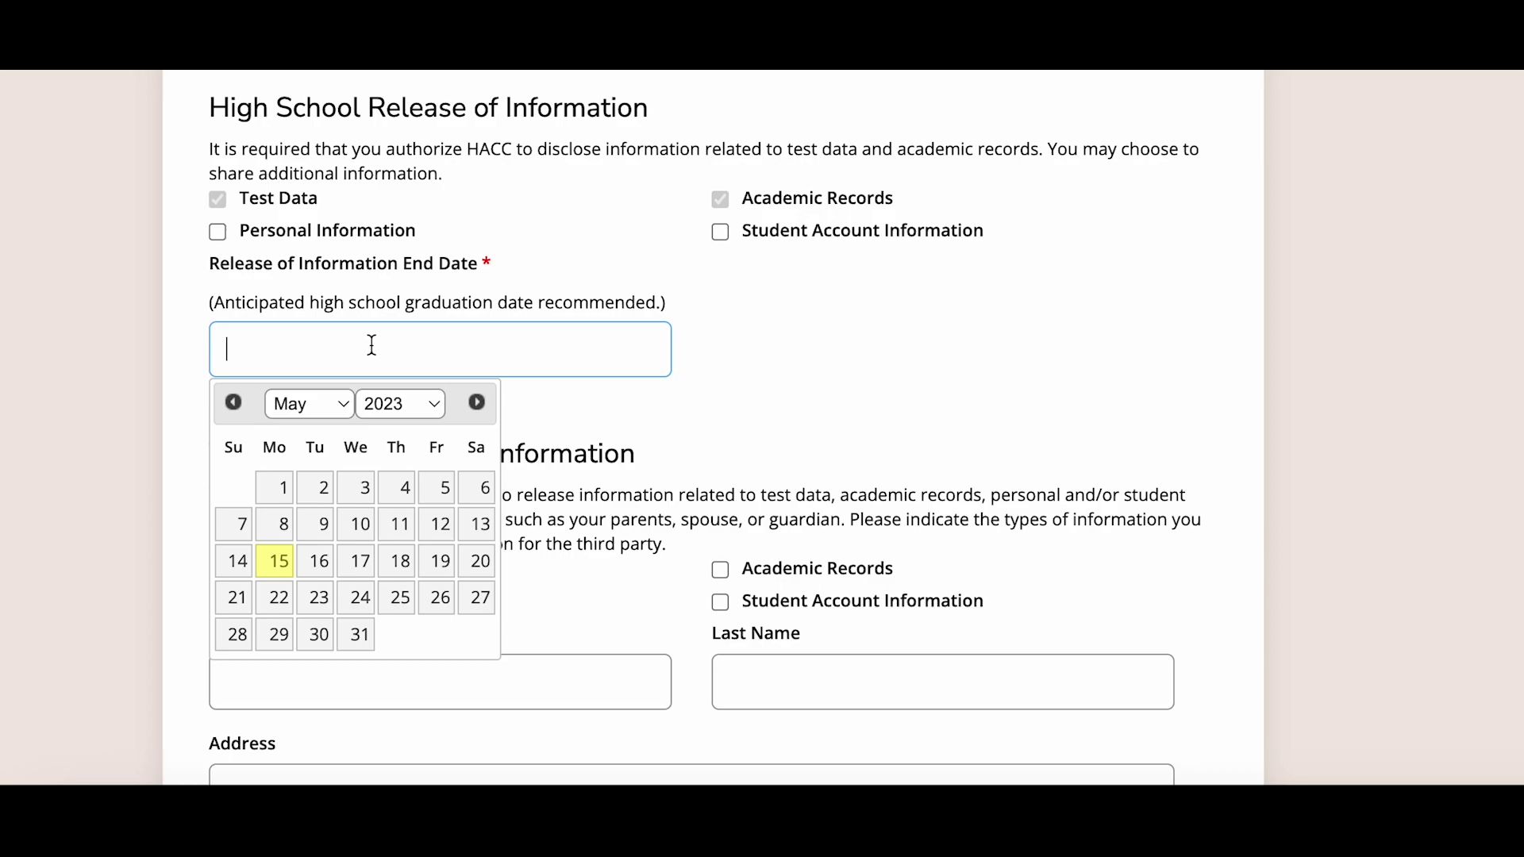
pyautogui.click(332, 412)
pyautogui.click(305, 433)
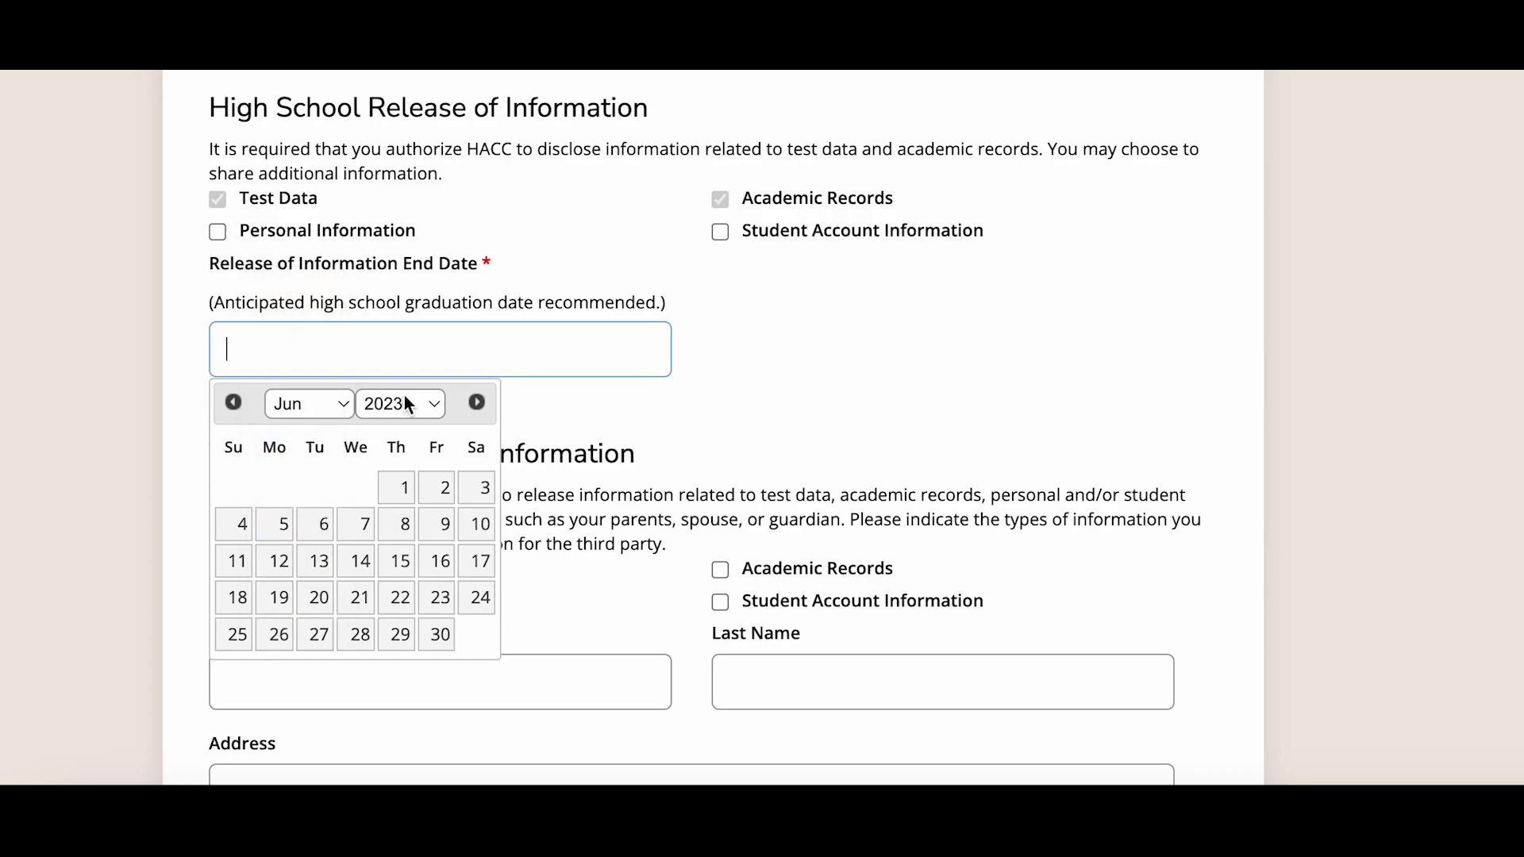
pyautogui.click(406, 404)
pyautogui.click(399, 432)
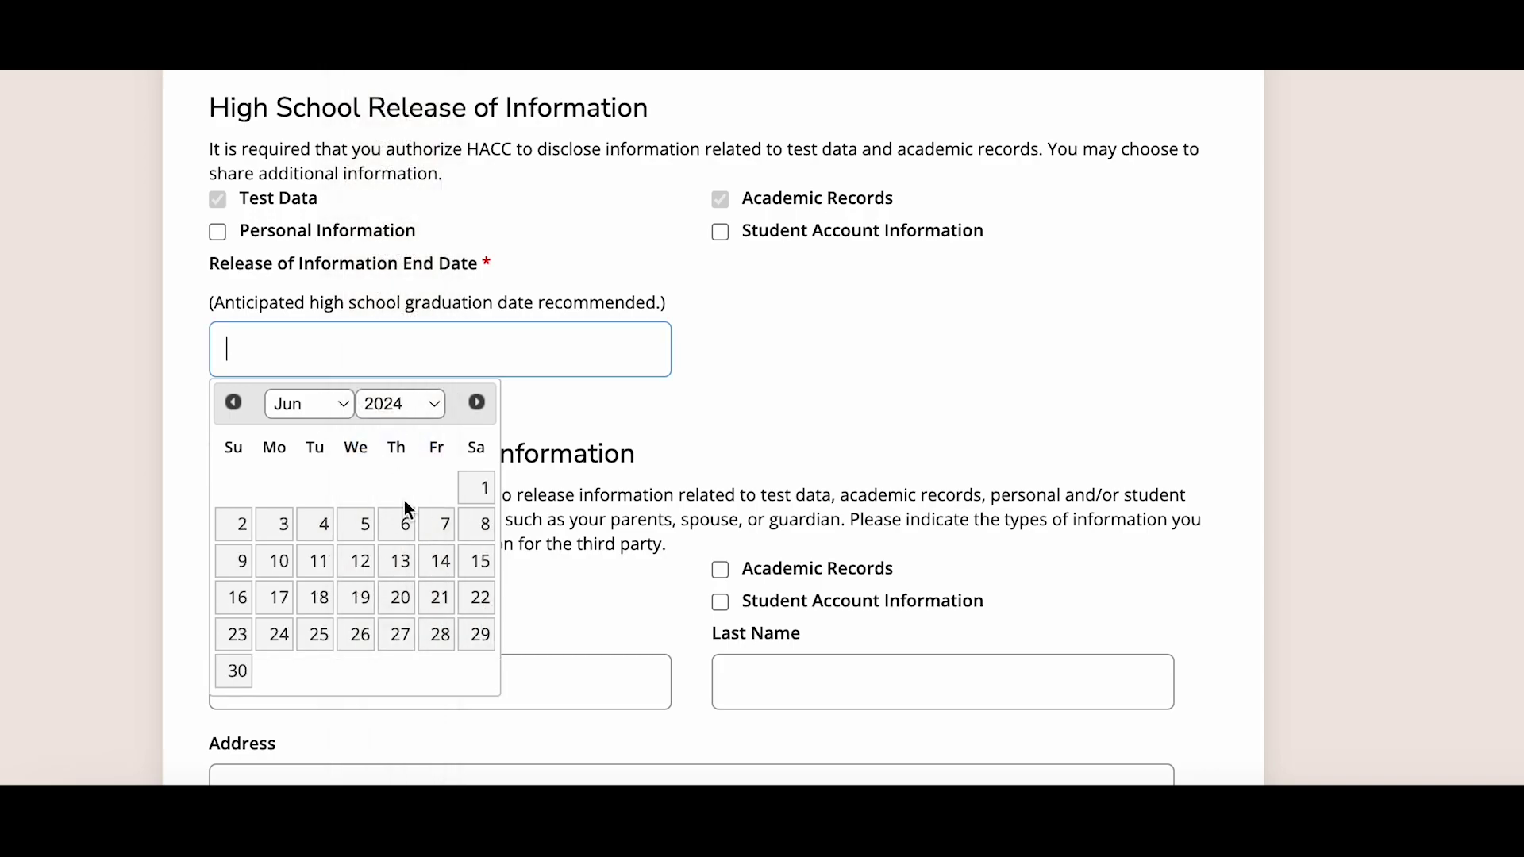
pyautogui.click(437, 571)
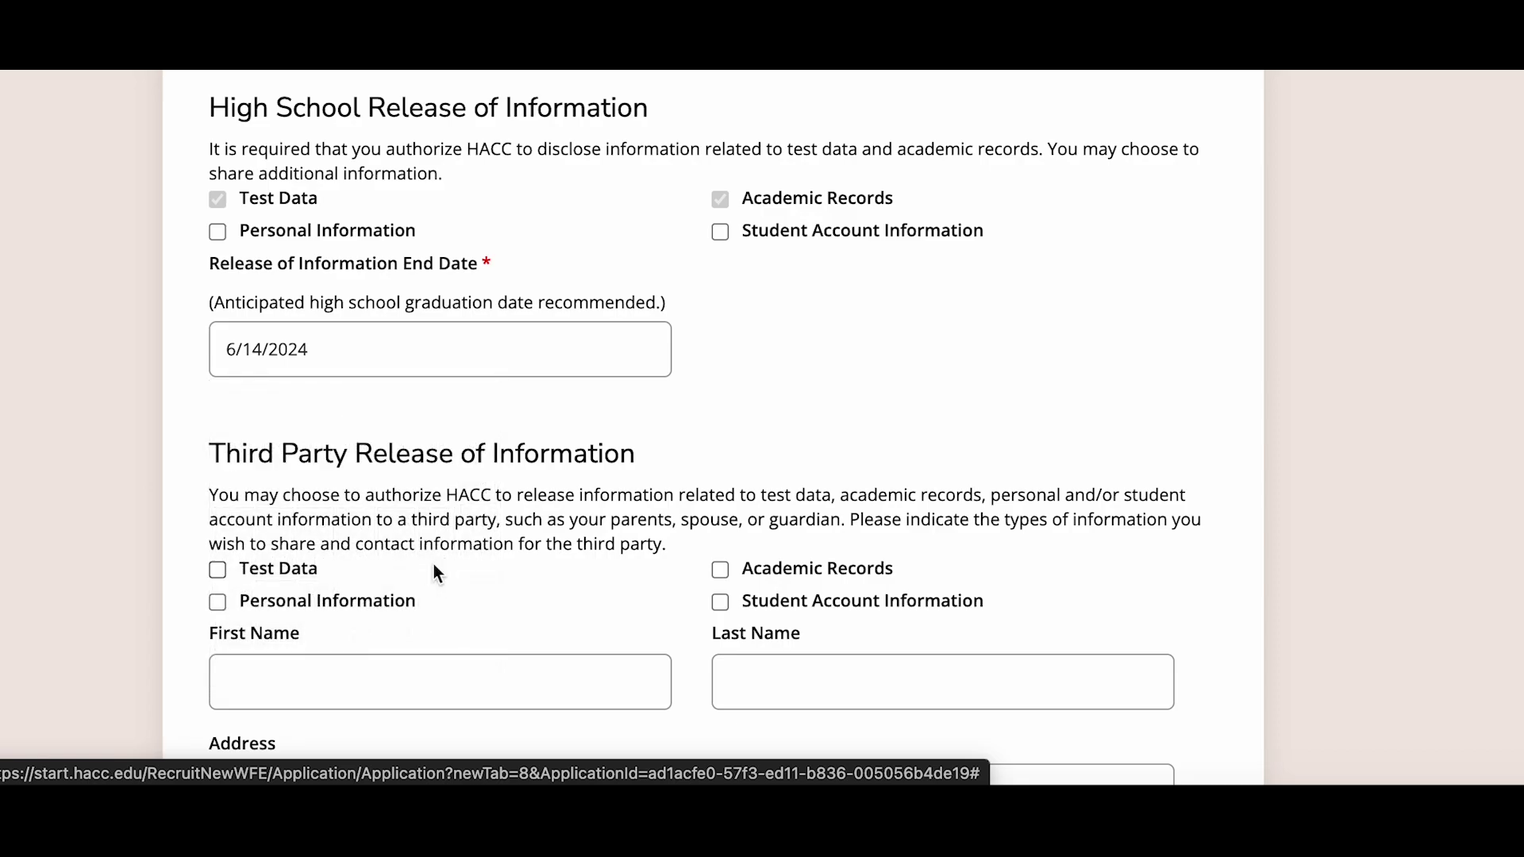
# - Enter the third-party contact's first and last name, street address, city, state and zip code
pyautogui.scroll(-3, 435, 566)
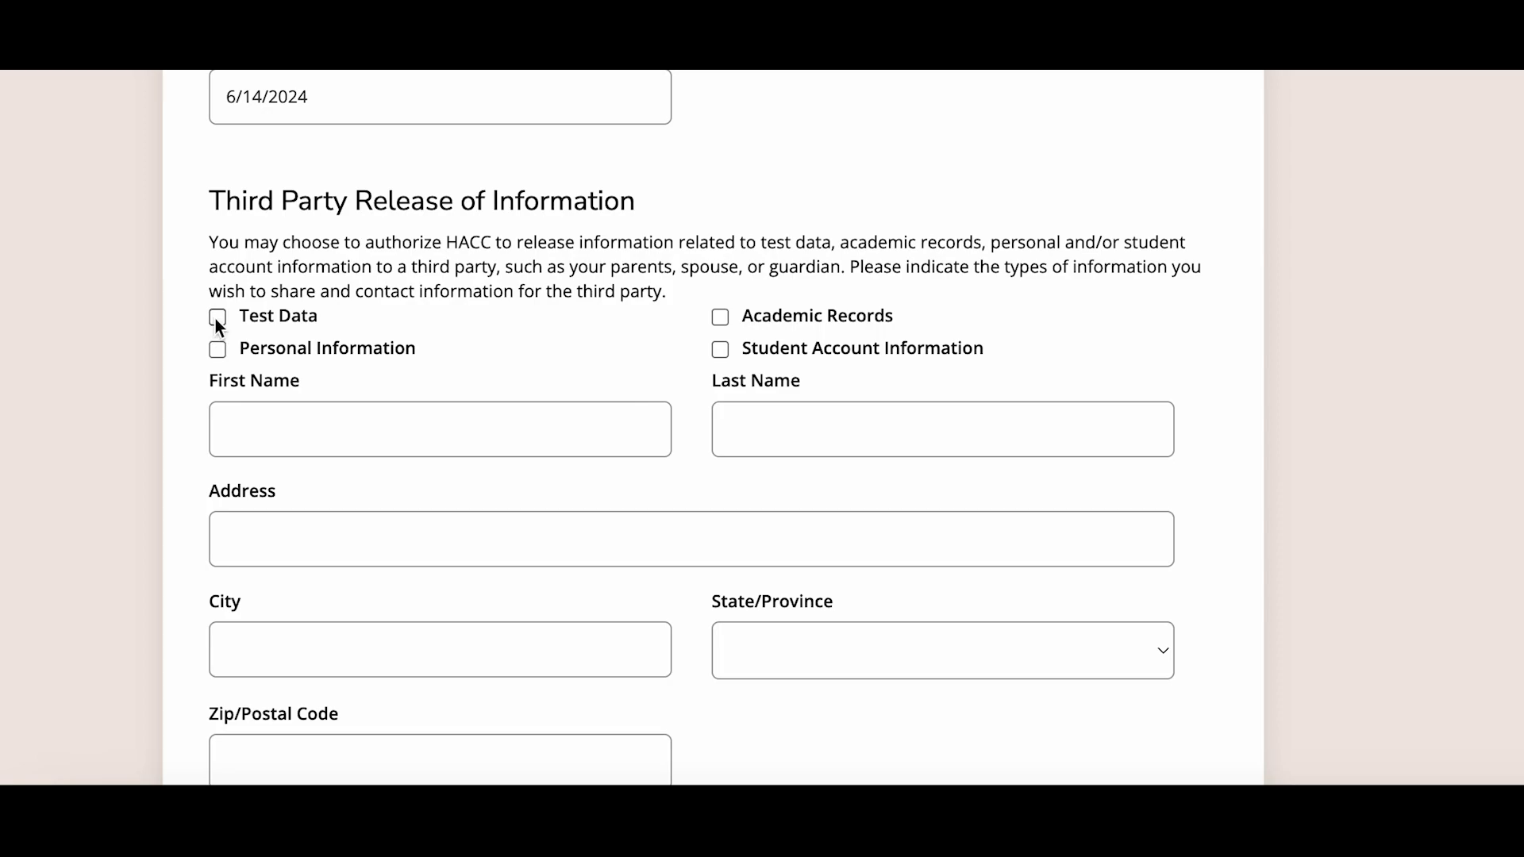
pyautogui.scroll(-2, 280, 386)
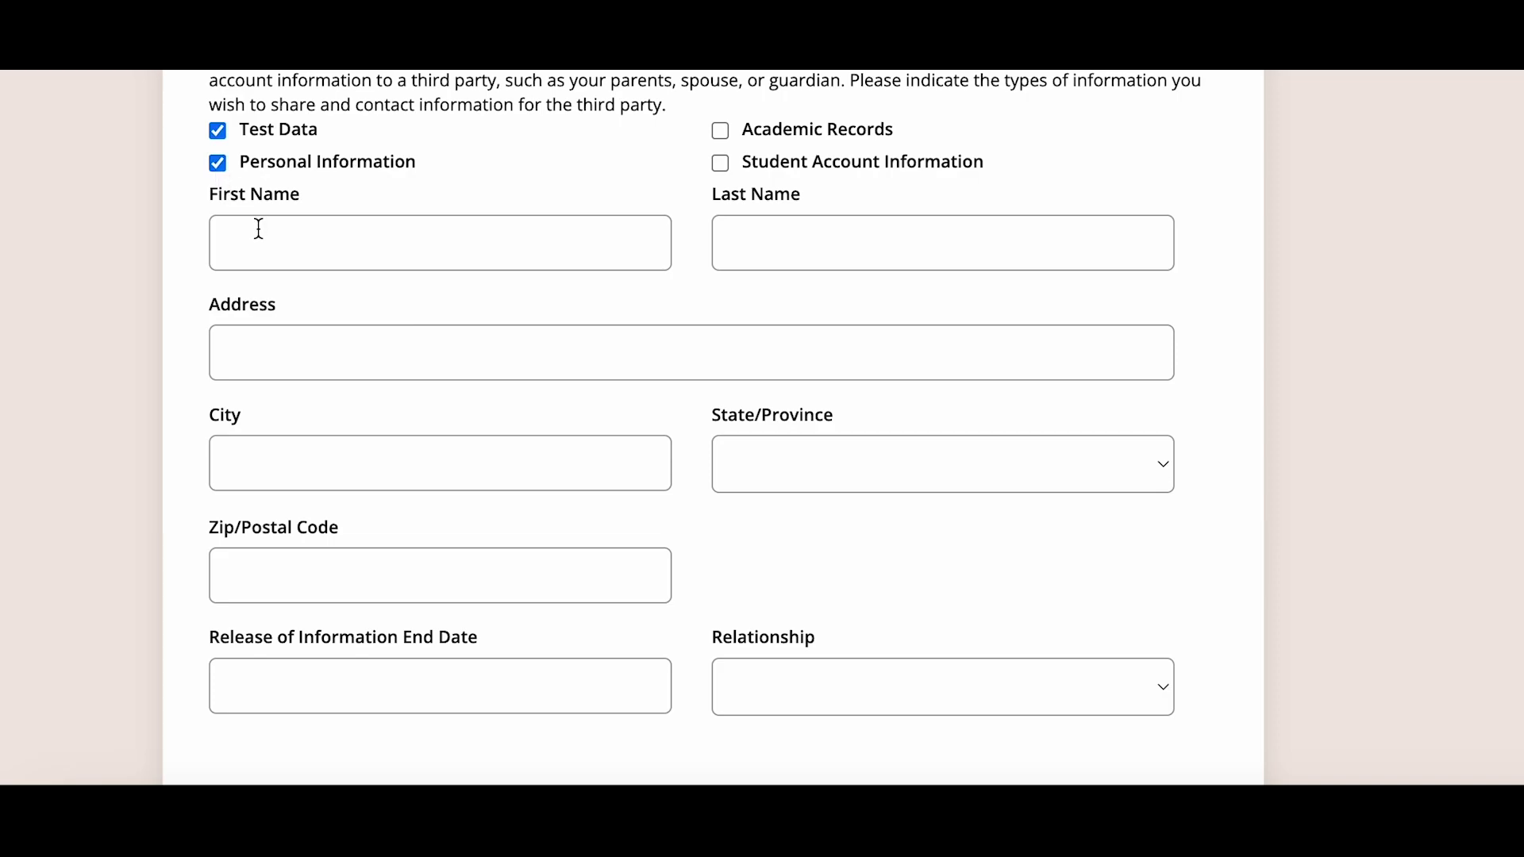
pyautogui.press('Tab')
pyautogui.press('Tab')
pyautogui.write('1234 Main Street')
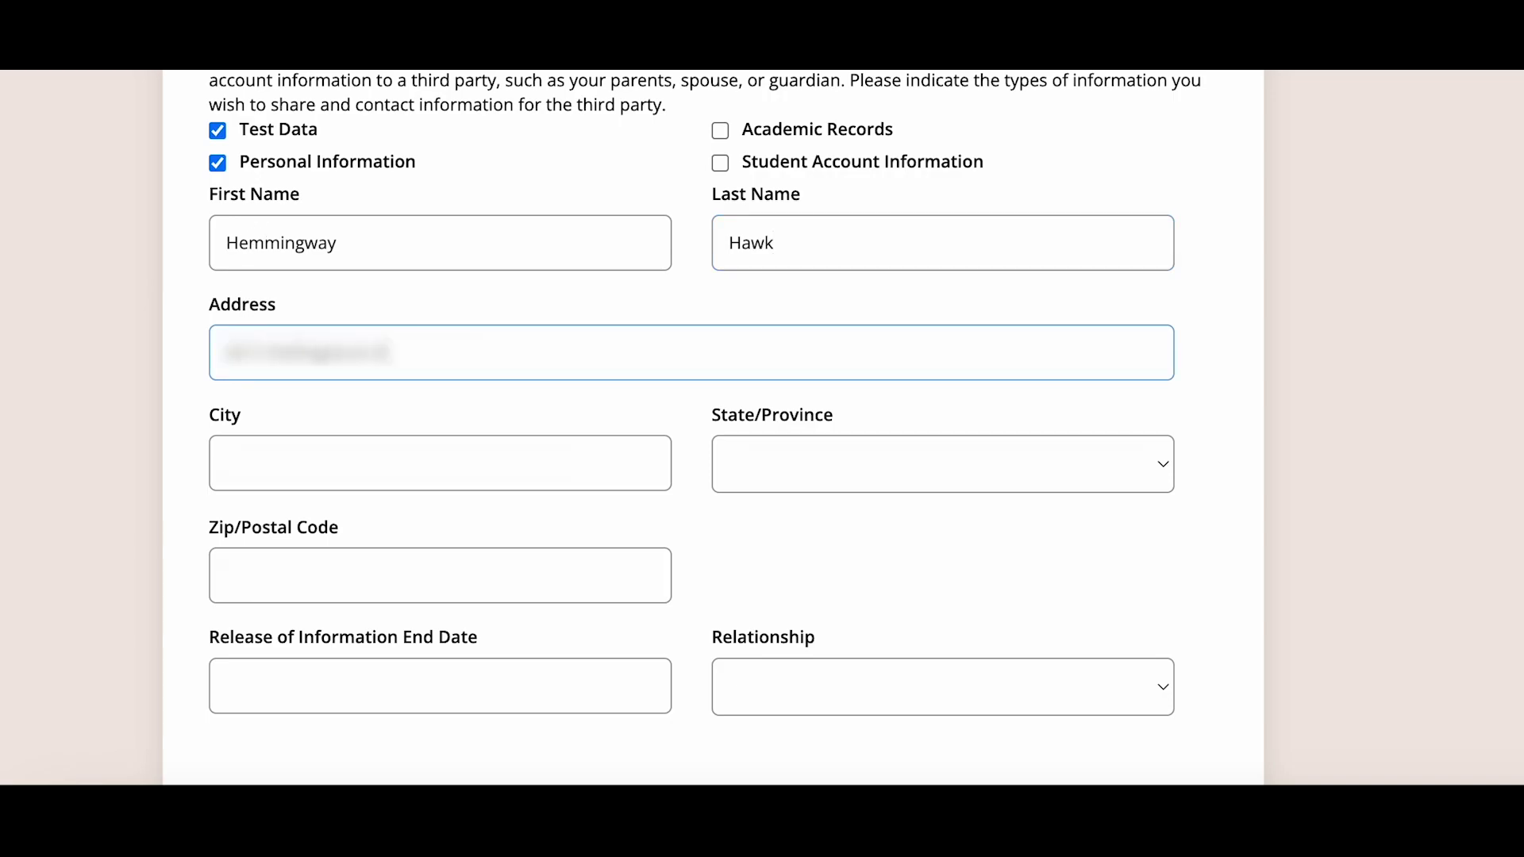
pyautogui.write('Las Vegas')
pyautogui.press('Tab')
pyautogui.write('Nevada')
pyautogui.press('Tab')
pyautogui.write('89101')
# - Set the release end date to 6/14/2024 and relationship to Guardian, then save and continue
pyautogui.scroll(-2, 133, 483)
pyautogui.click(274, 506)
pyautogui.click(321, 225)
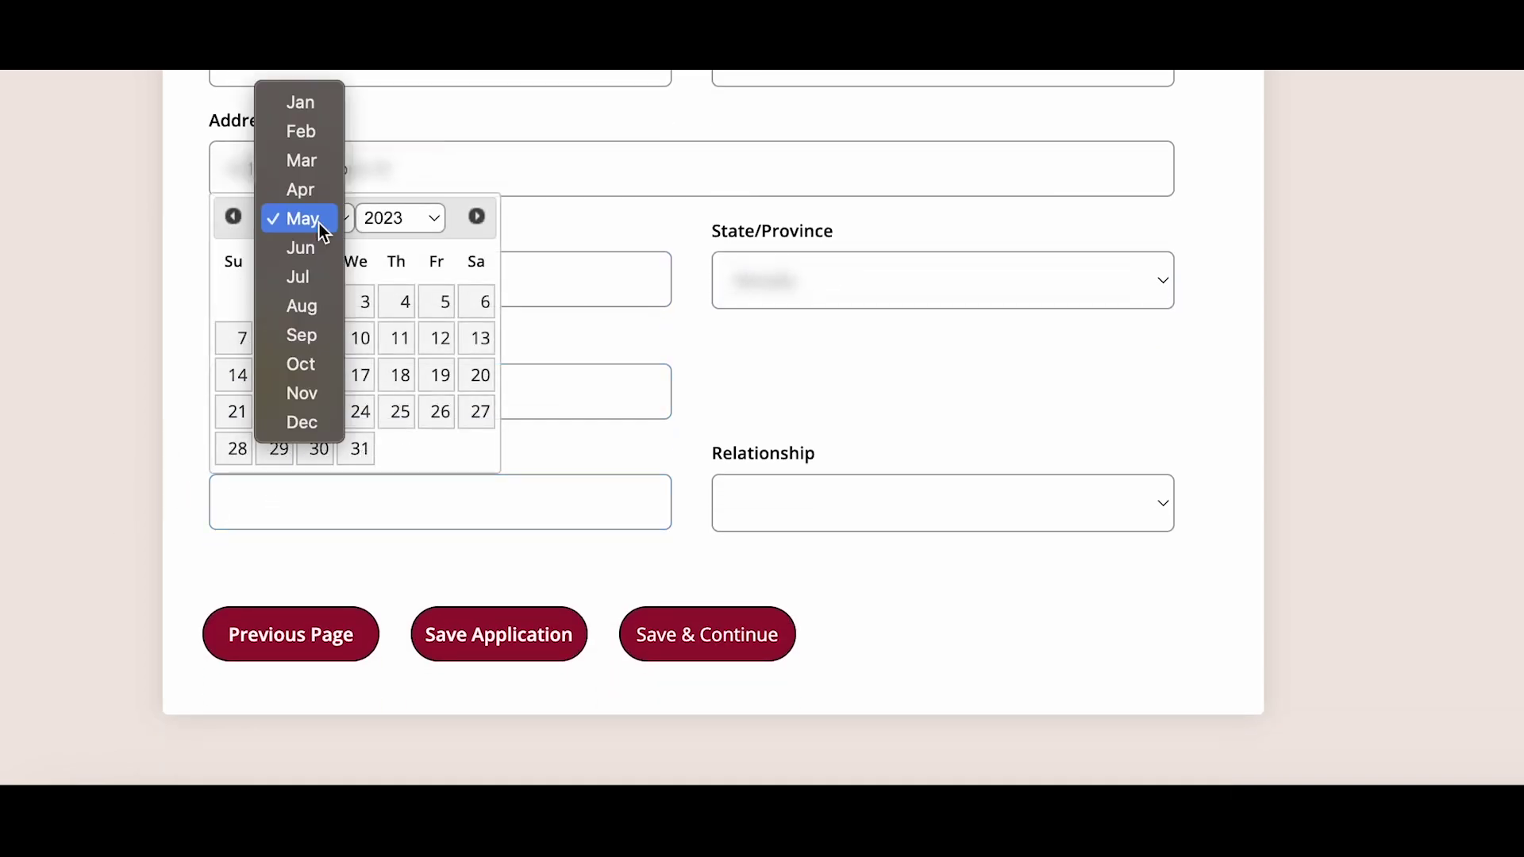
pyautogui.click(322, 246)
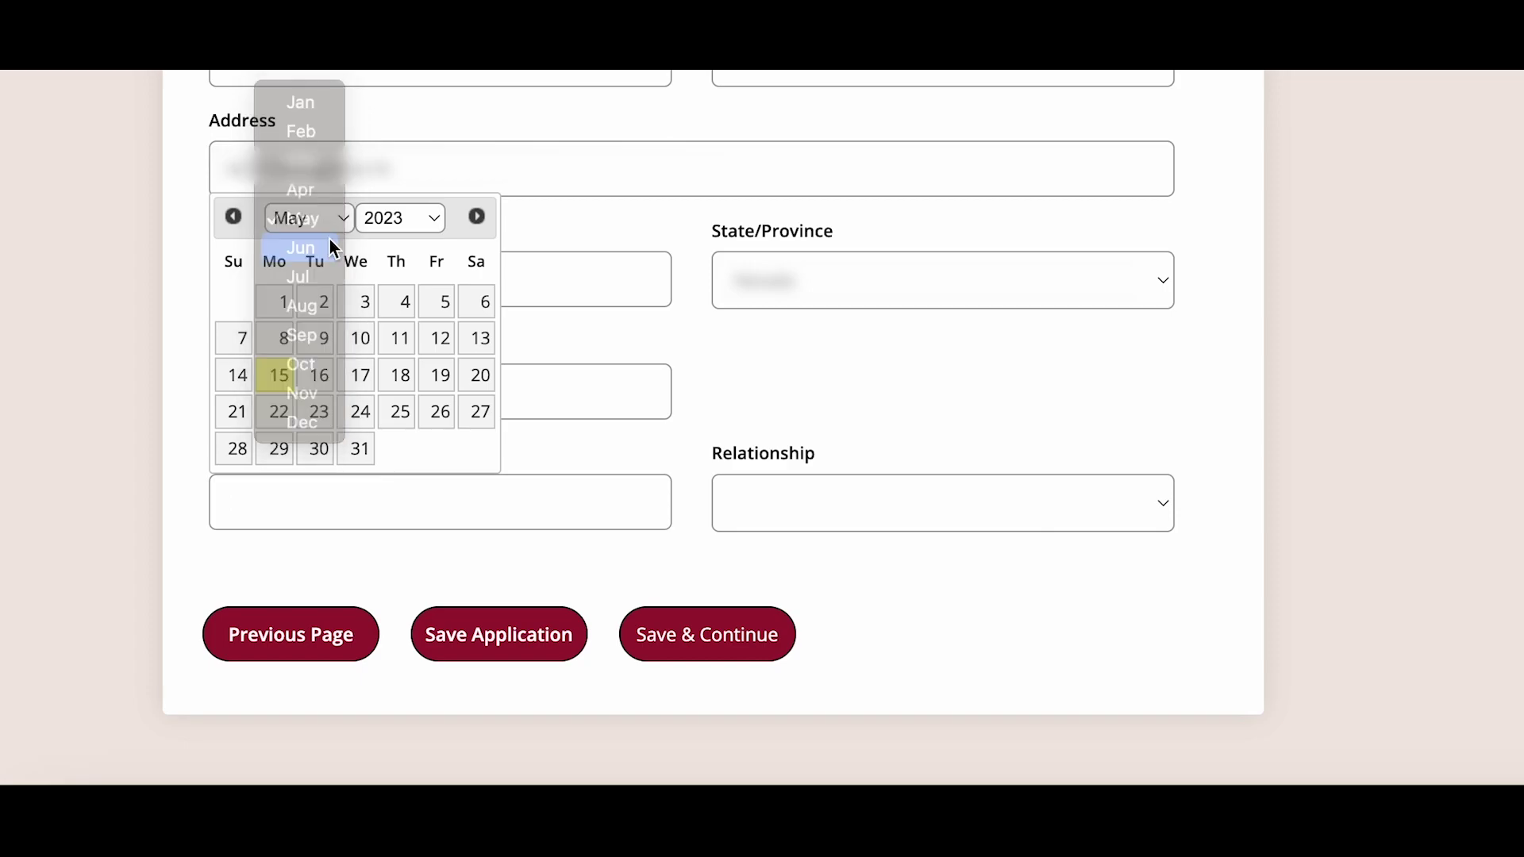
pyautogui.click(397, 224)
pyautogui.click(393, 238)
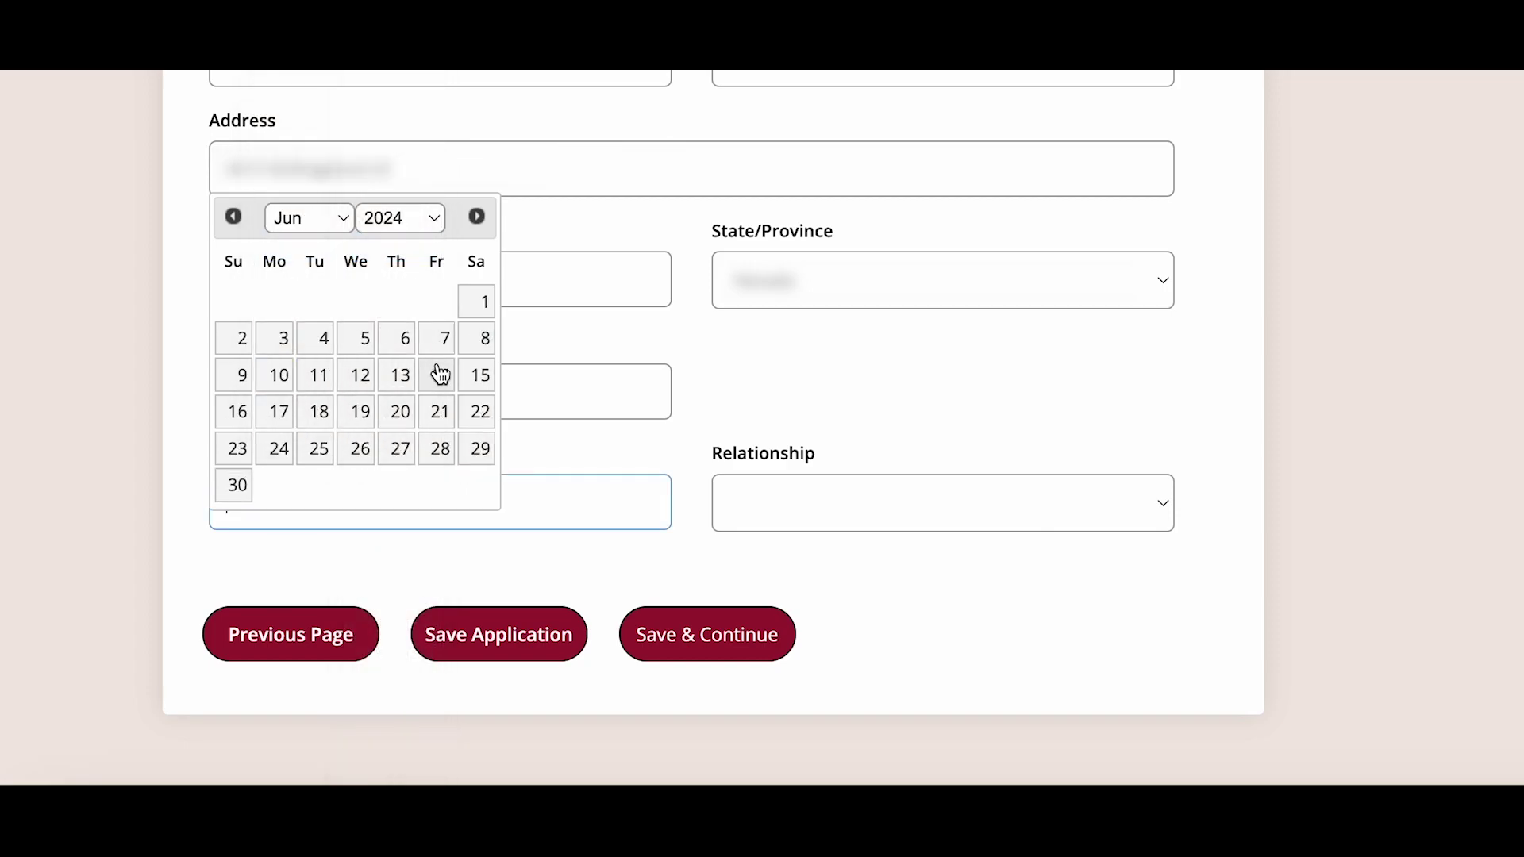
pyautogui.click(441, 373)
pyautogui.click(765, 503)
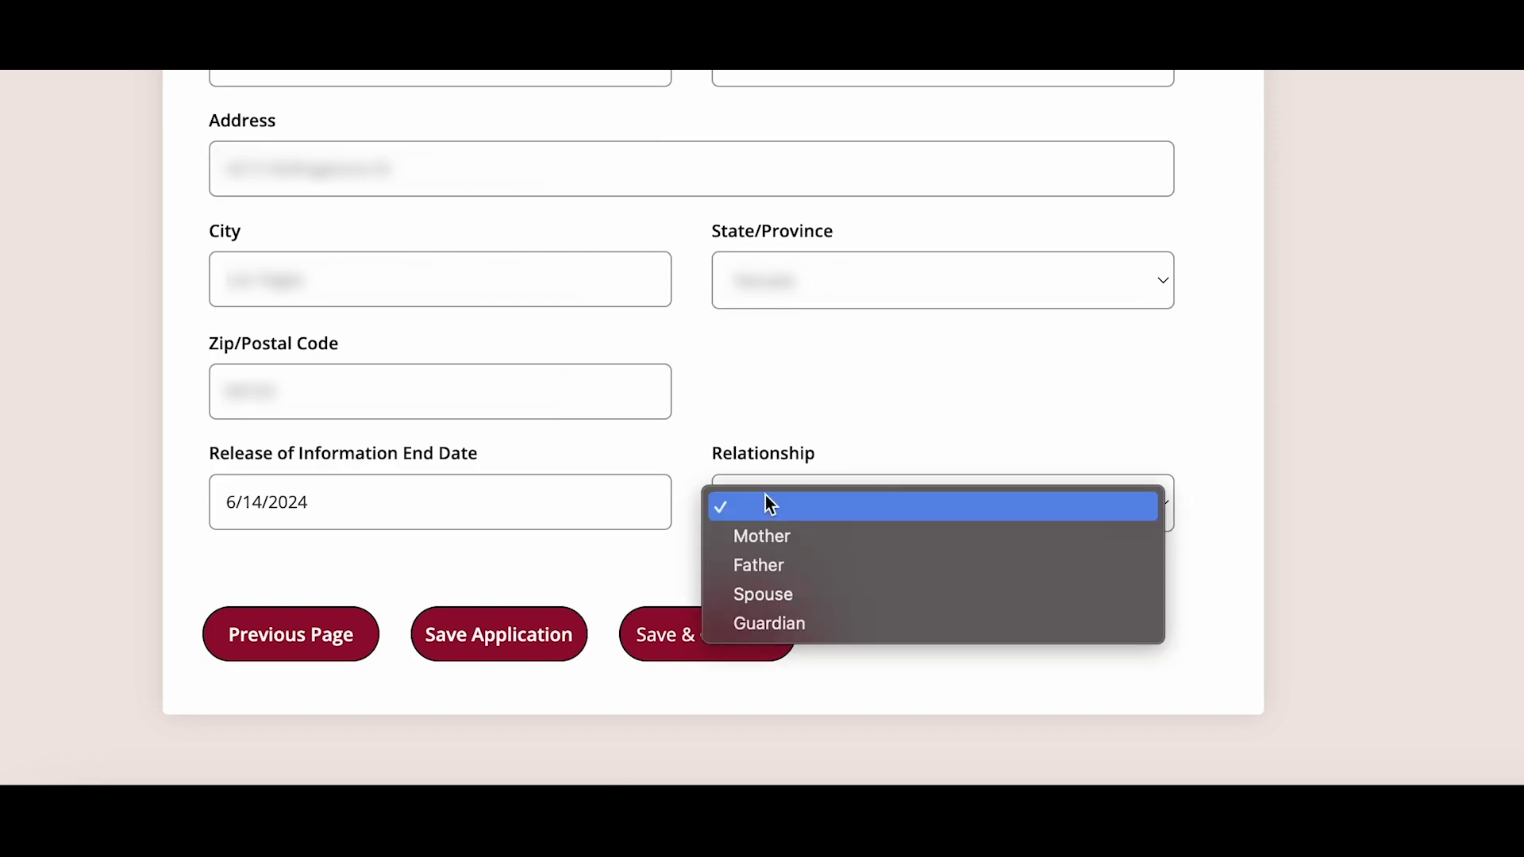
pyautogui.click(774, 623)
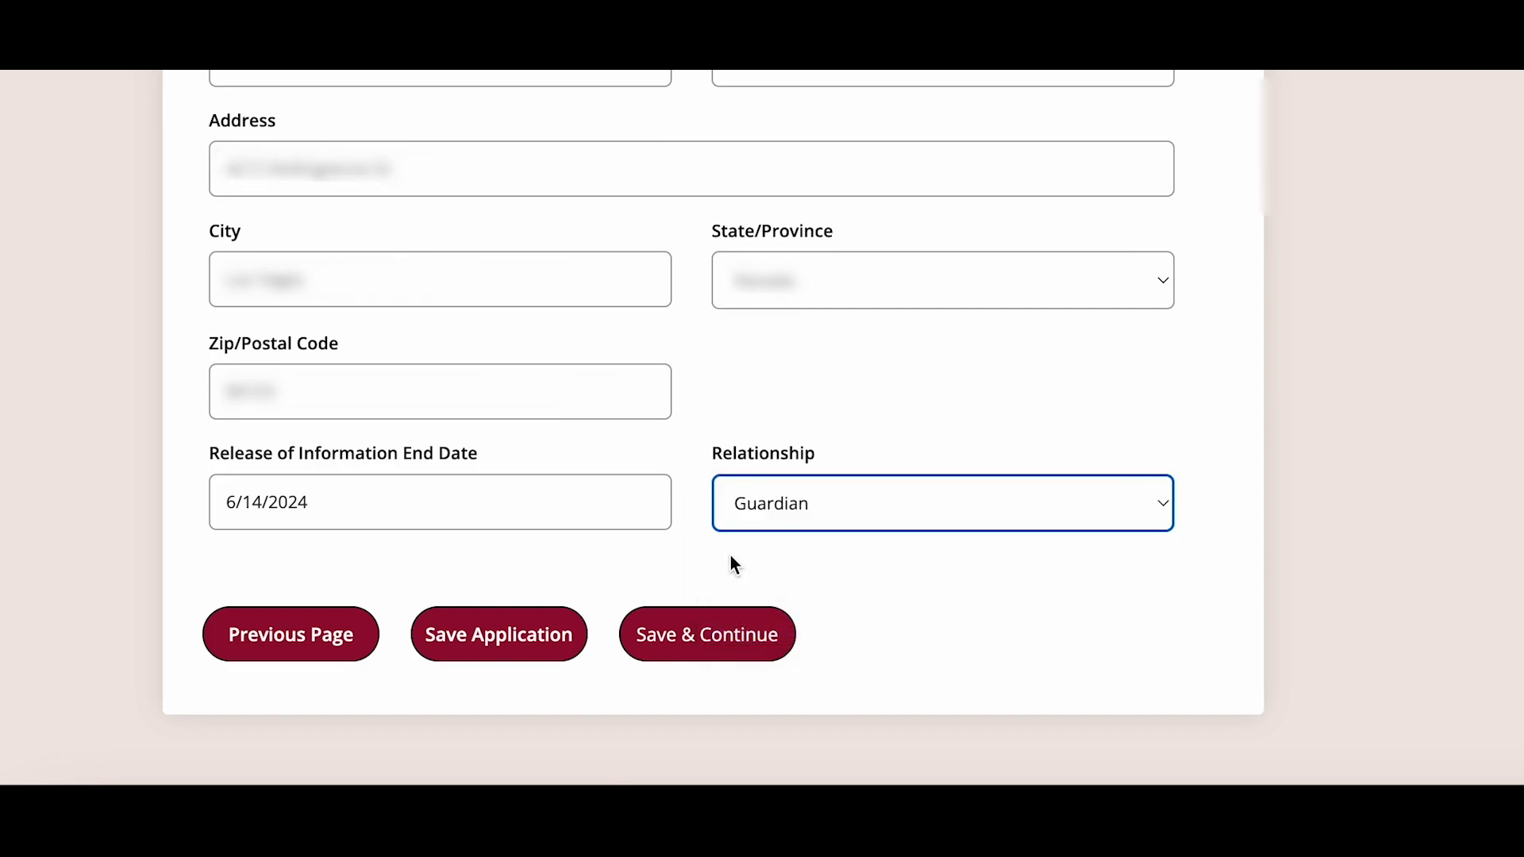
pyautogui.click(738, 650)
pyautogui.scroll(-3, 1235, 537)
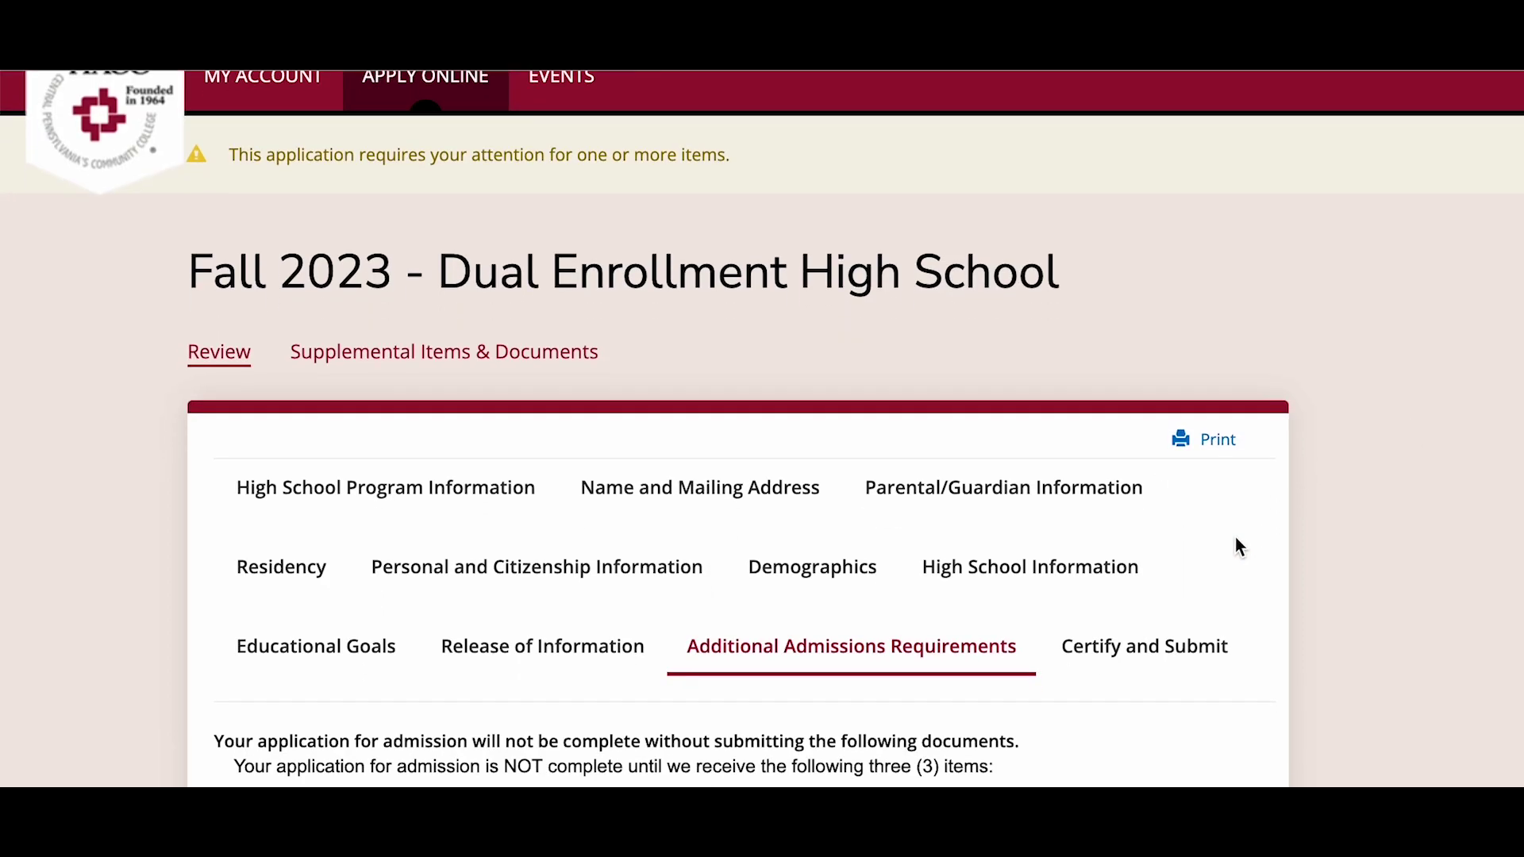
pyautogui.scroll(-4, 1235, 538)
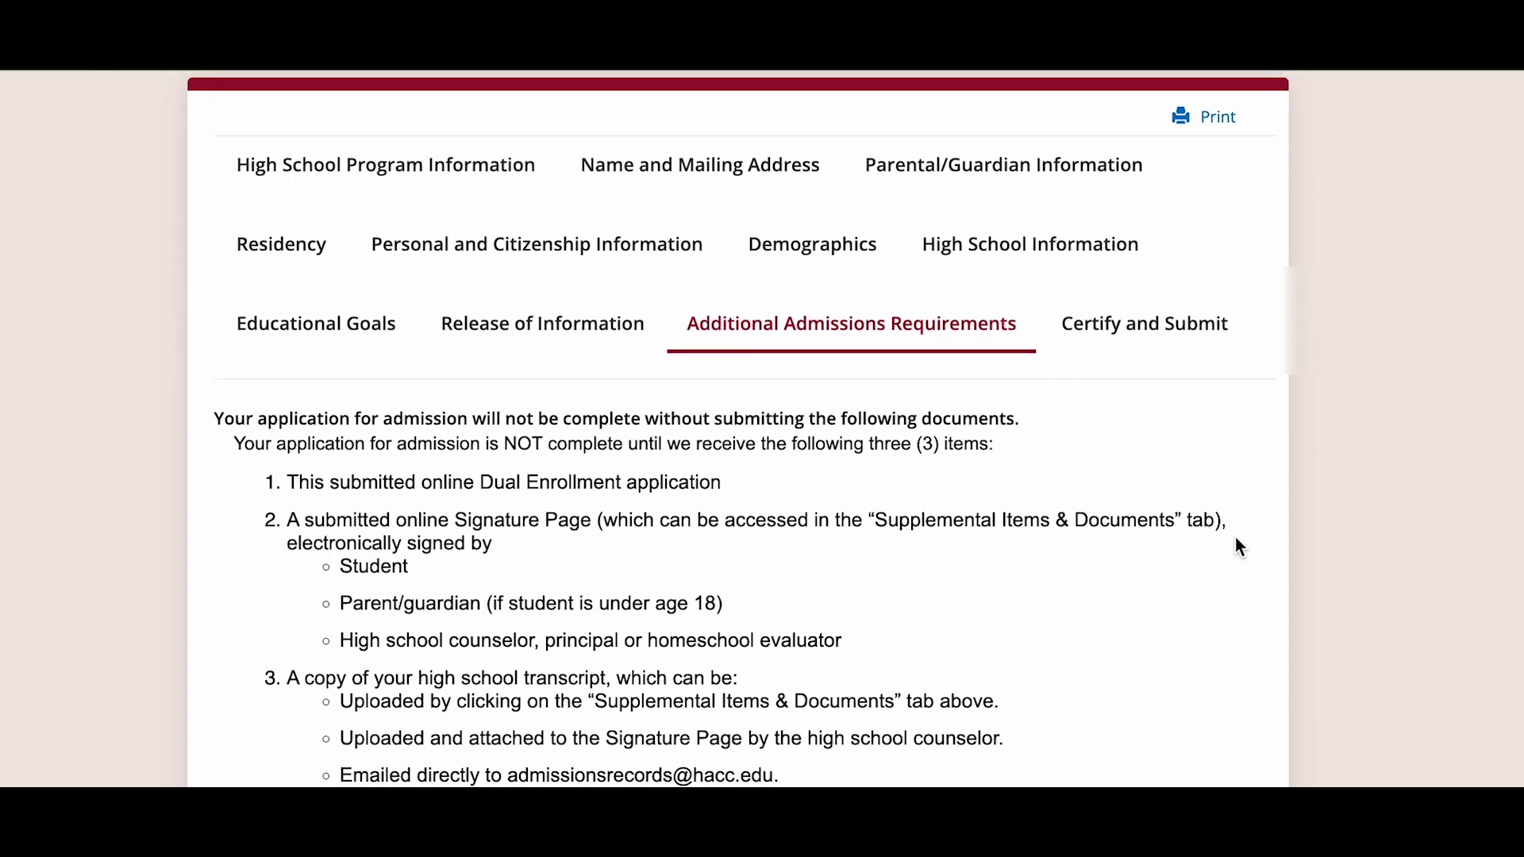
pyautogui.scroll(-2, 1235, 536)
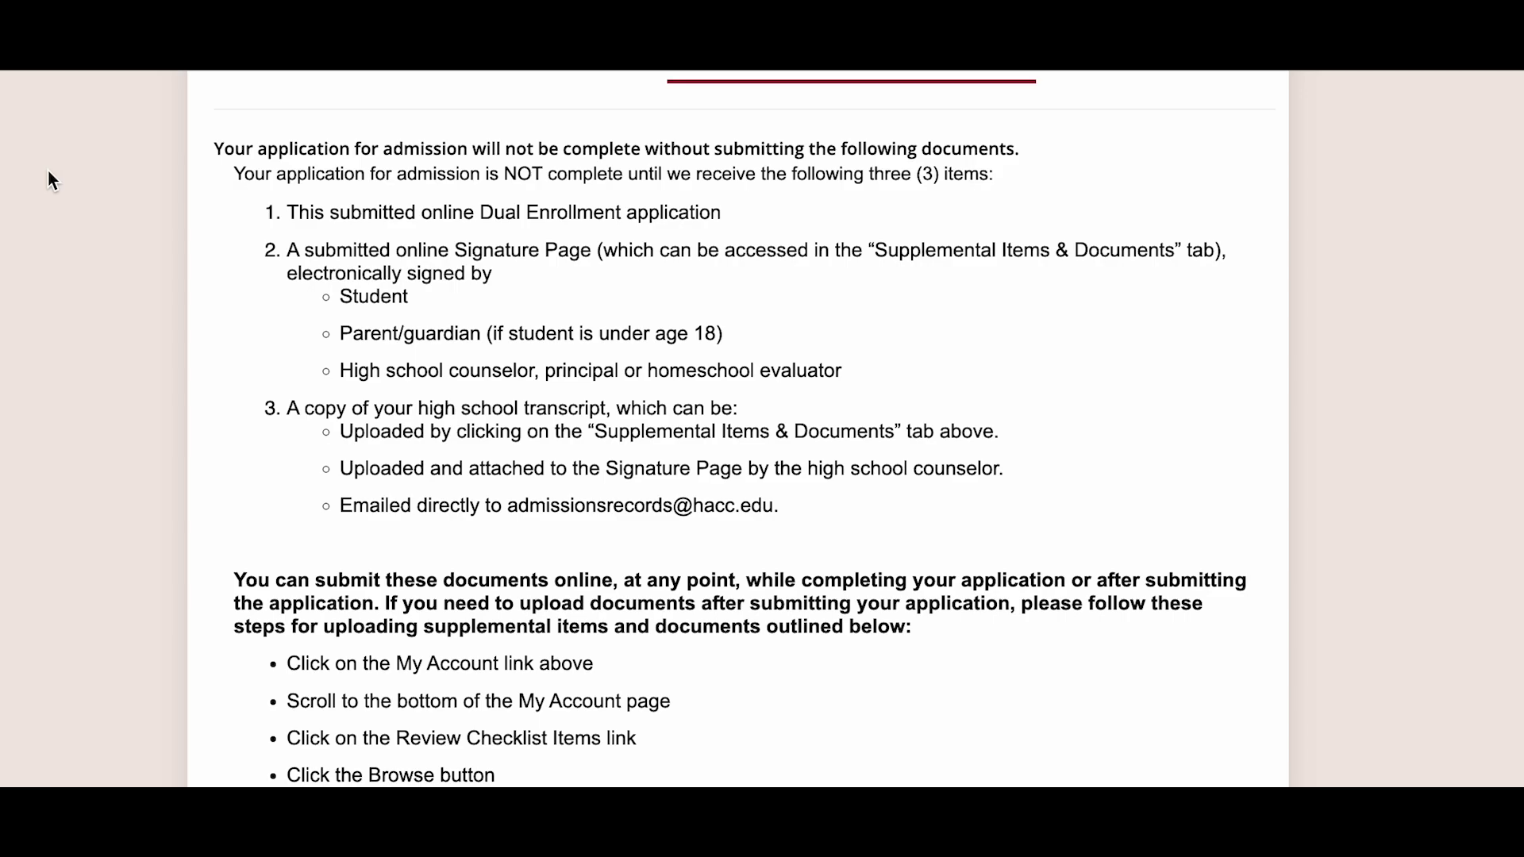
pyautogui.scroll(-5, 47, 169)
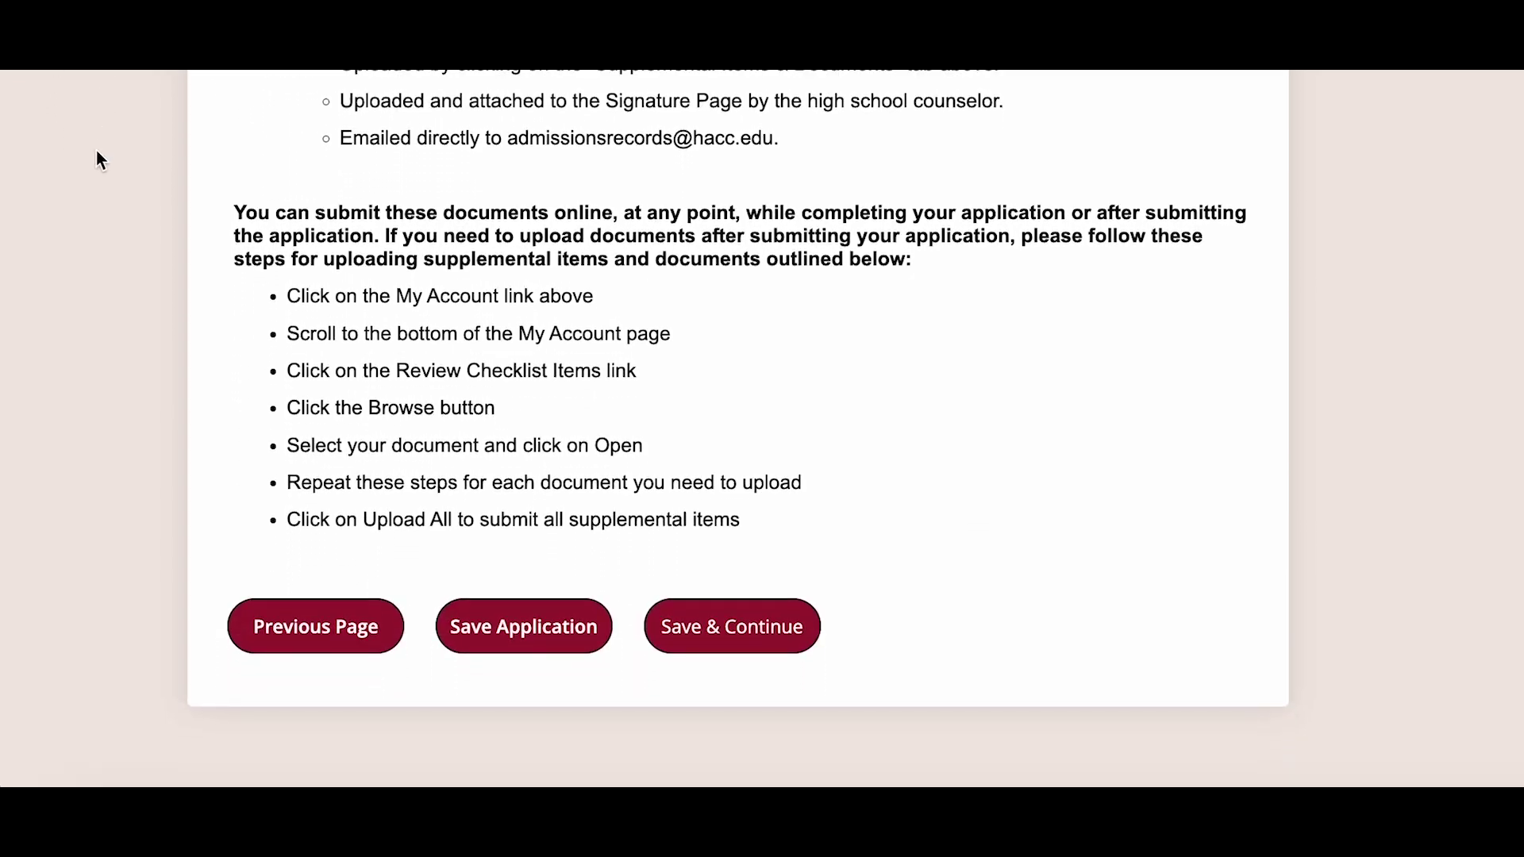
# - Save the admissions requirements review and continue to the Certify and Submit page
pyautogui.click(699, 627)
pyautogui.scroll(-8, 692, 617)
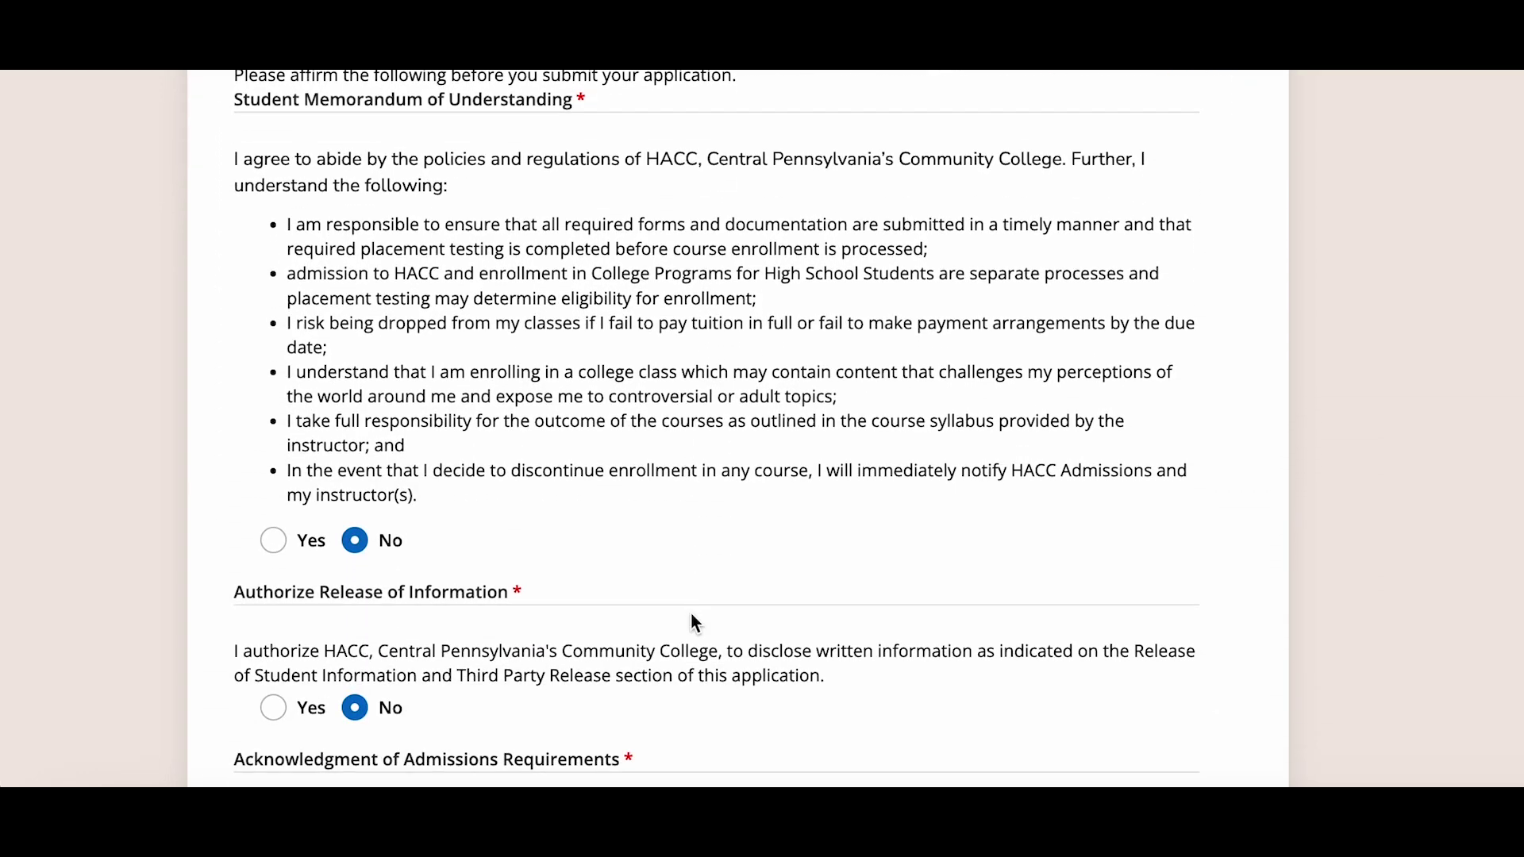
pyautogui.scroll(2, 693, 623)
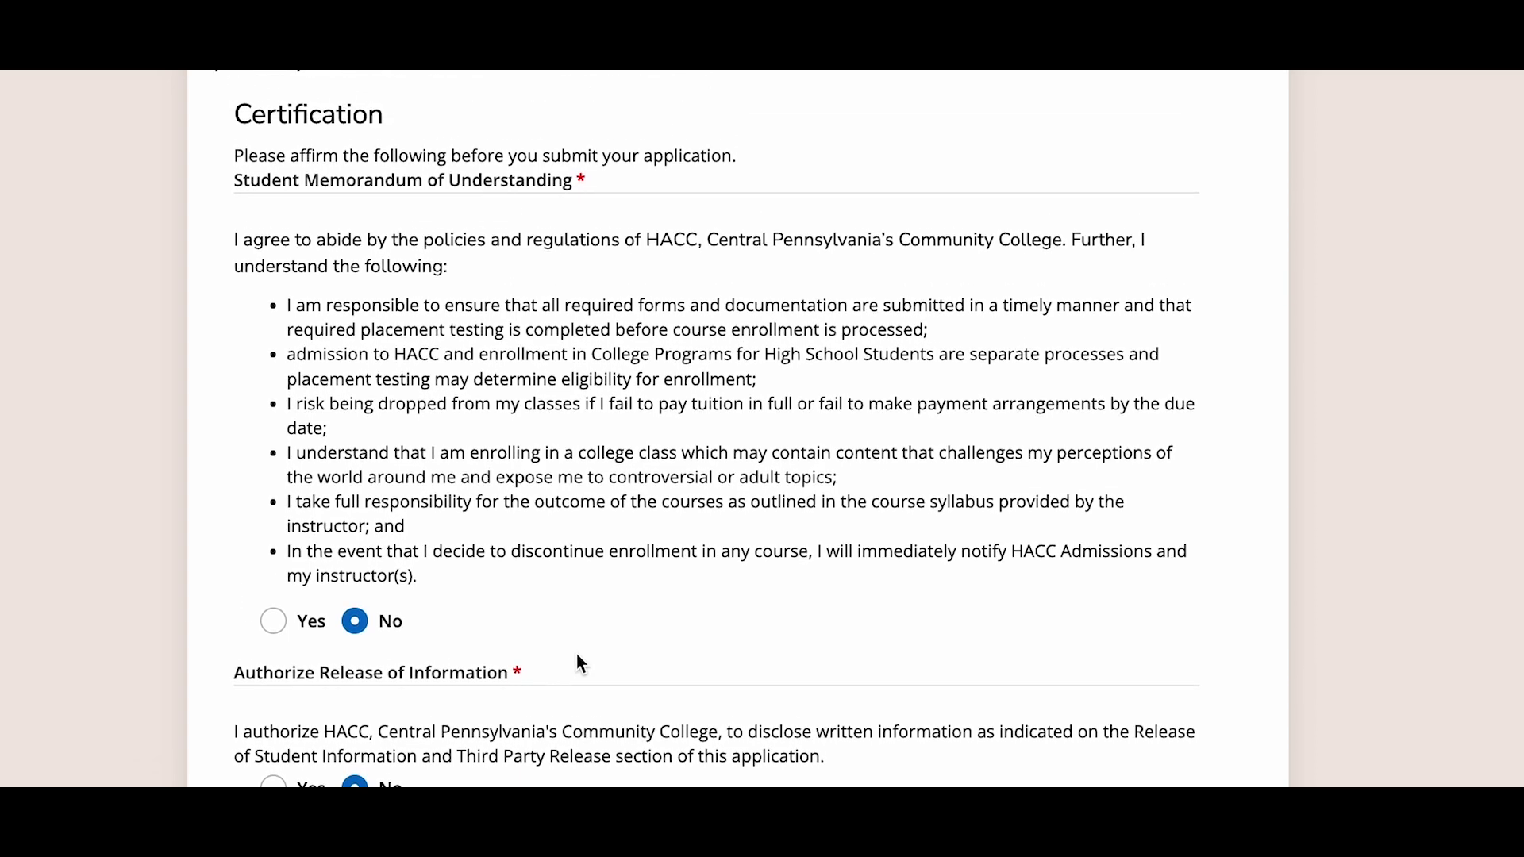
pyautogui.scroll(1, 582, 699)
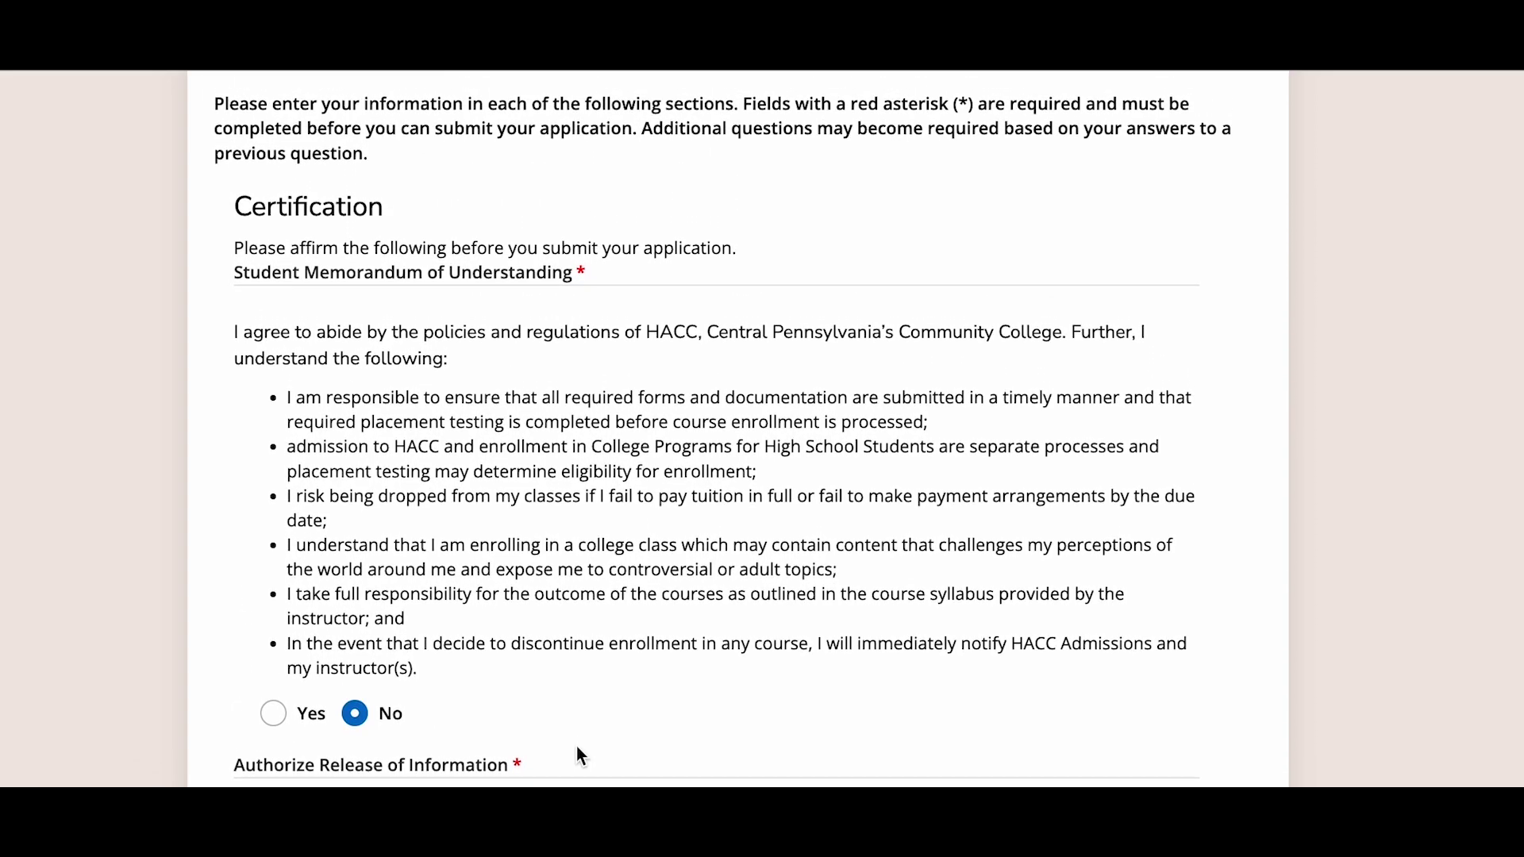
pyautogui.scroll(-2, 579, 750)
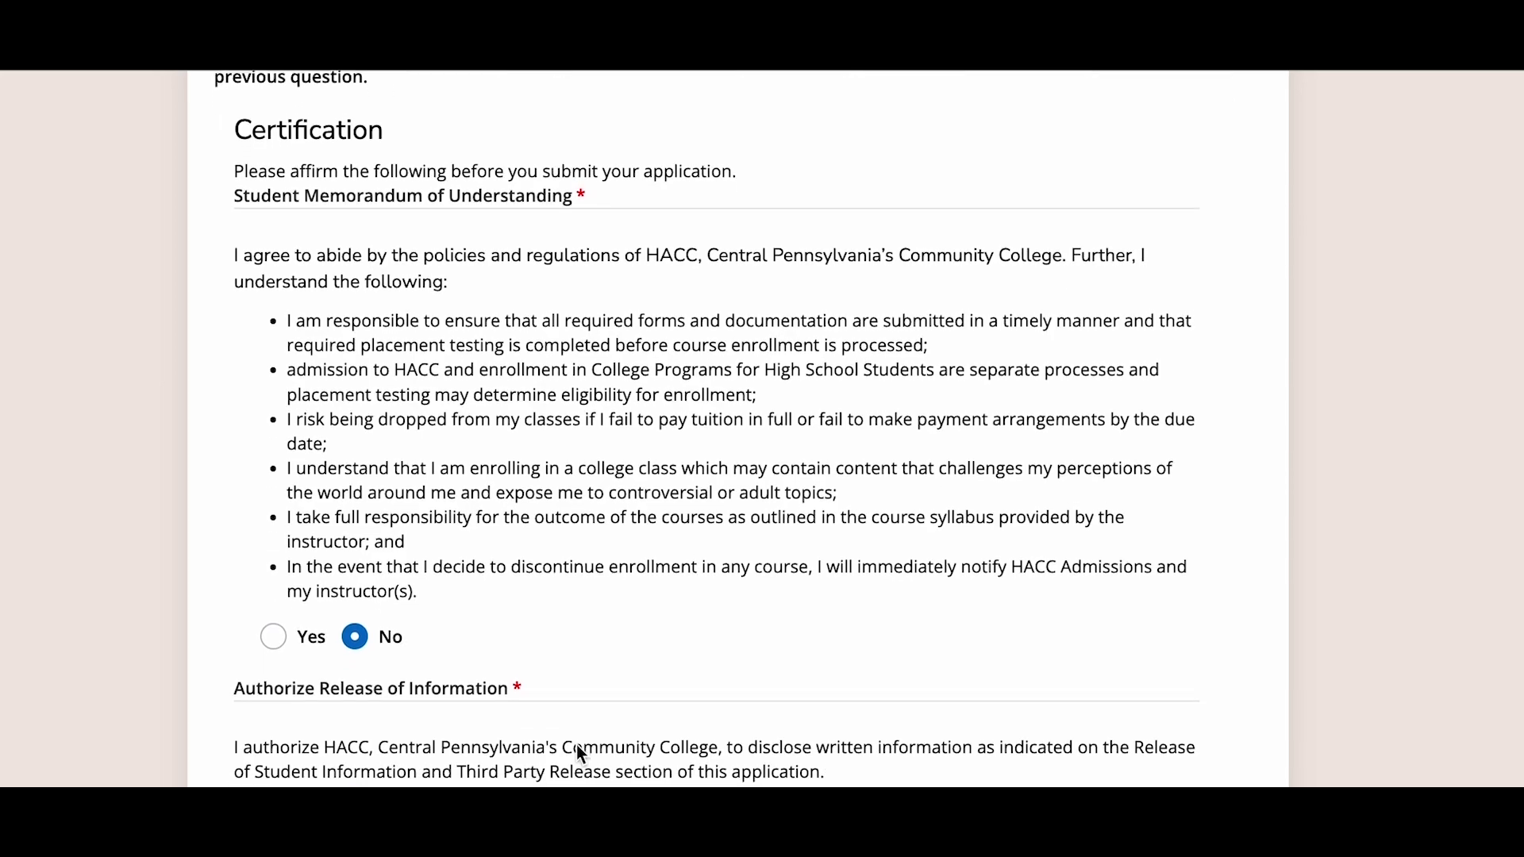
pyautogui.scroll(-1, 577, 750)
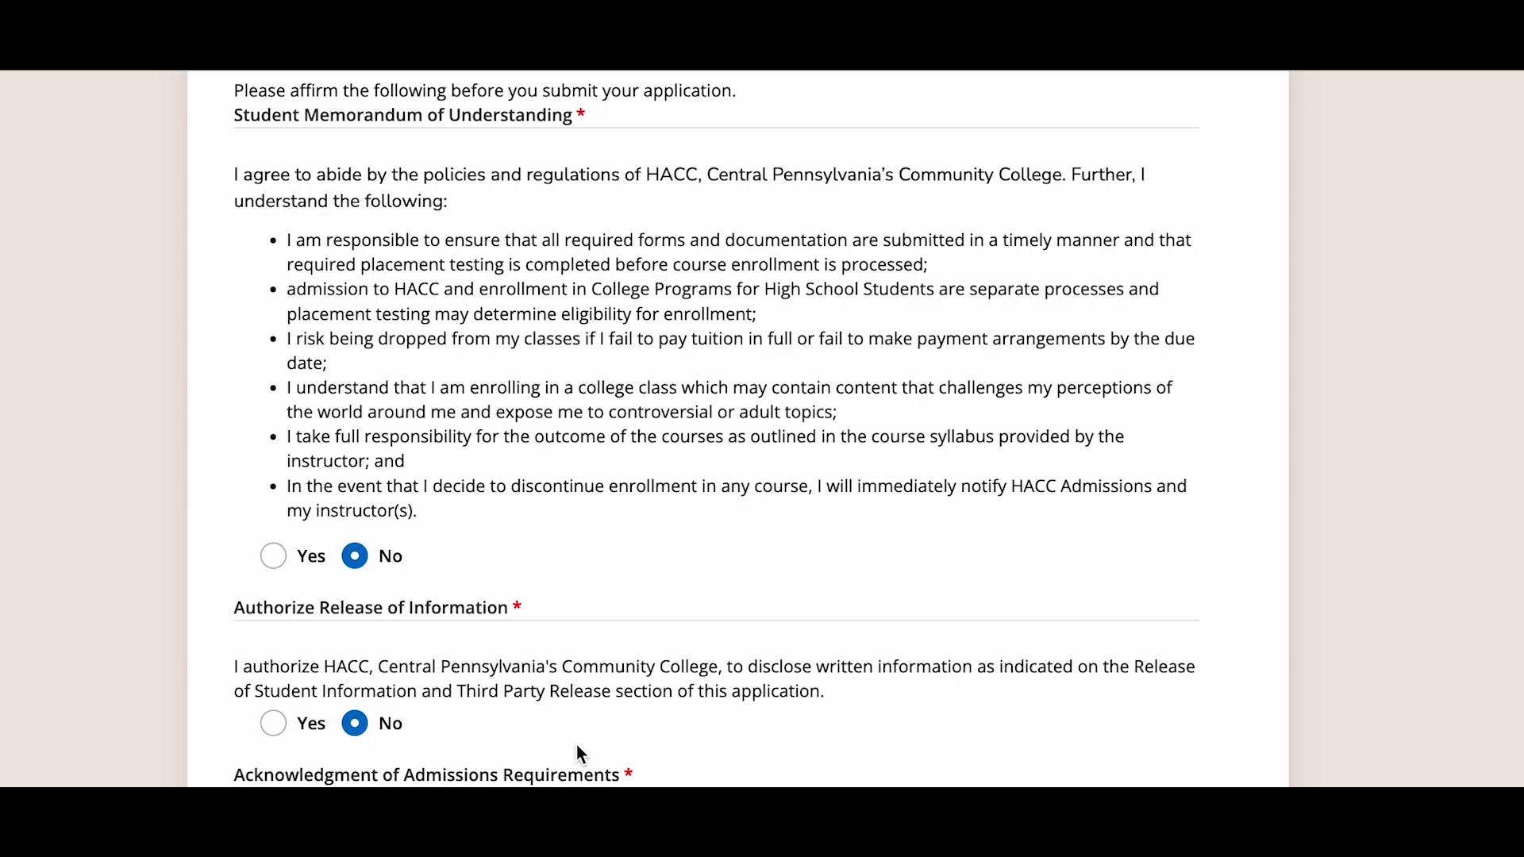
# - Answer Yes to the student memorandum, release authorization and admissions requirements acknowledgment
pyautogui.click(275, 560)
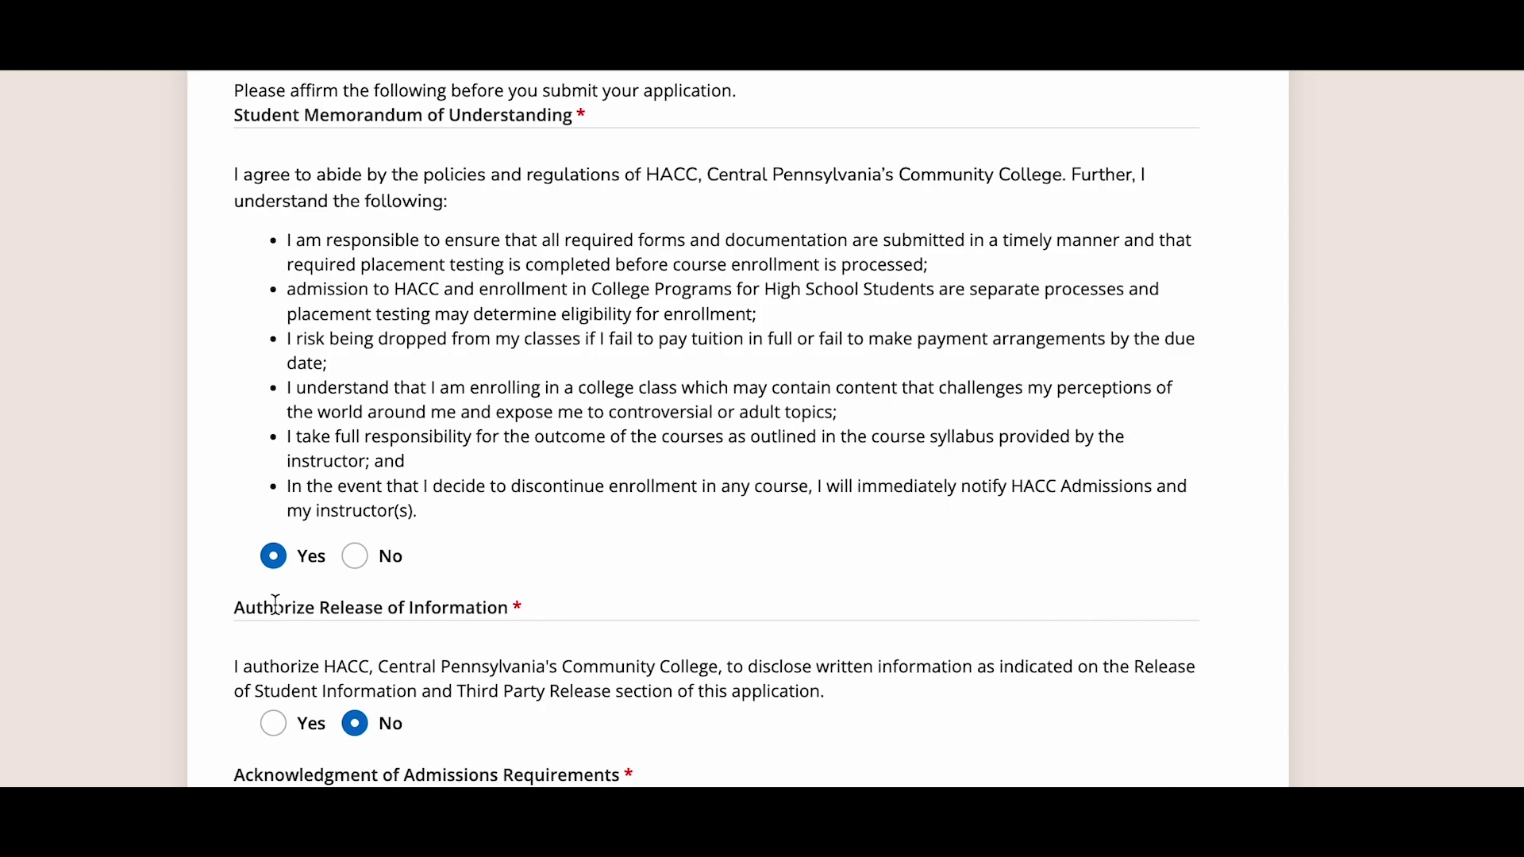
pyautogui.scroll(-2, 215, 778)
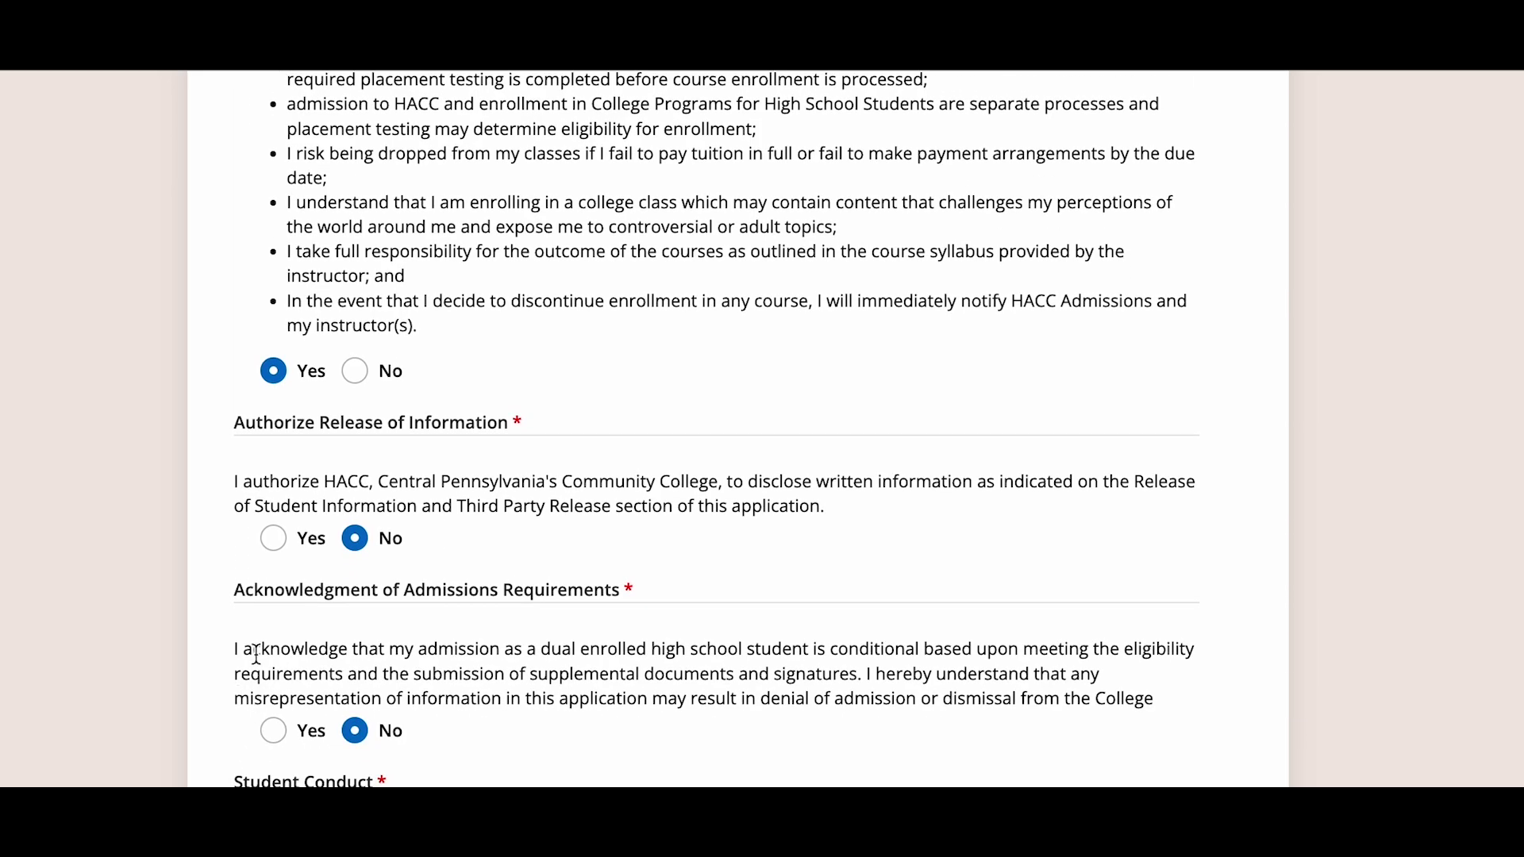
pyautogui.click(274, 539)
pyautogui.click(274, 731)
pyautogui.scroll(-3, 281, 750)
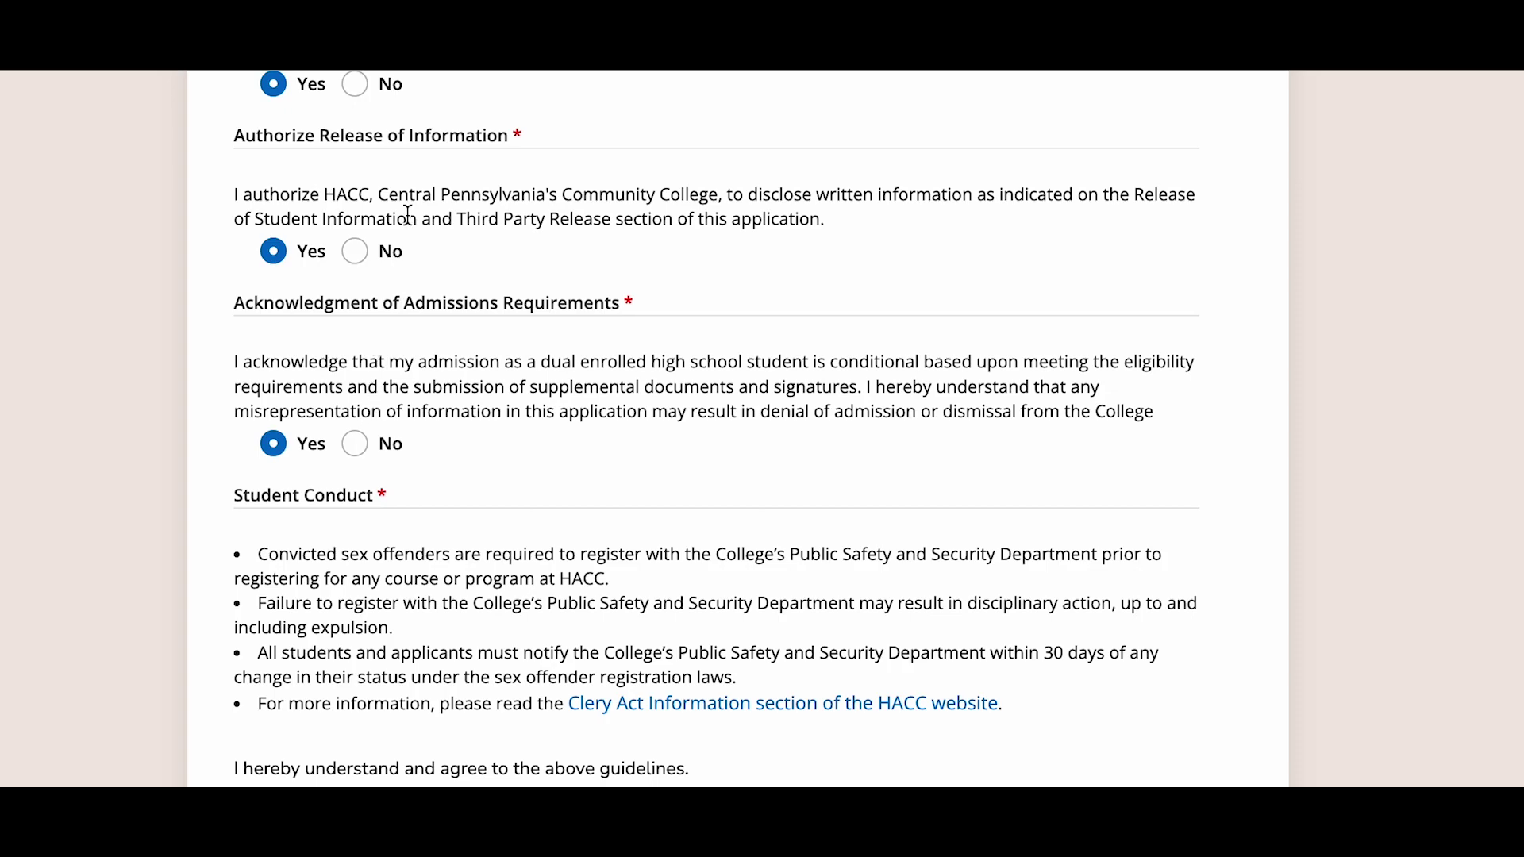
pyautogui.scroll(-2, 409, 215)
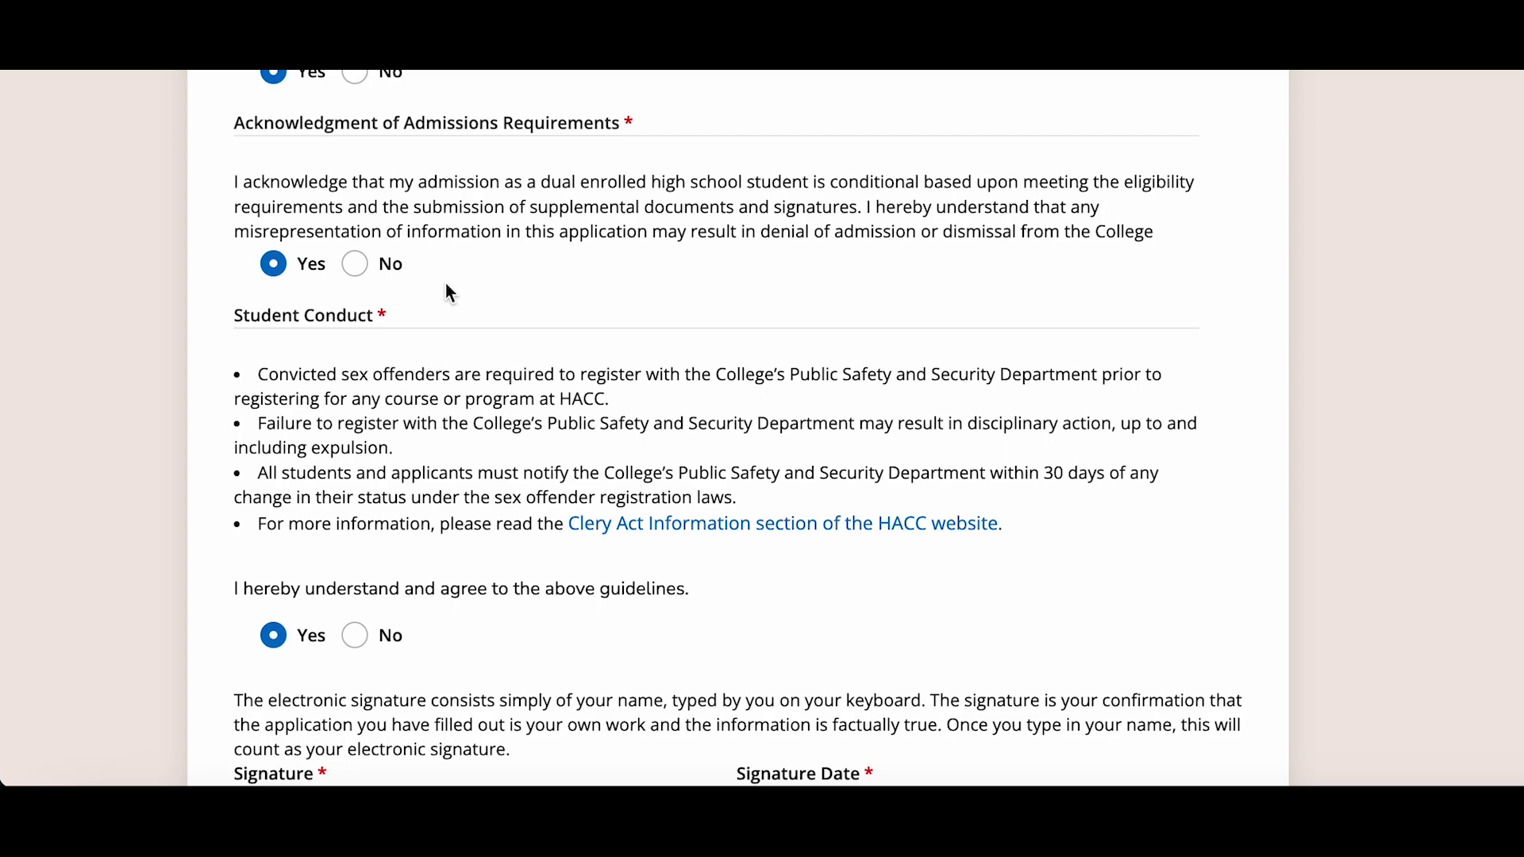
pyautogui.scroll(-2, 447, 286)
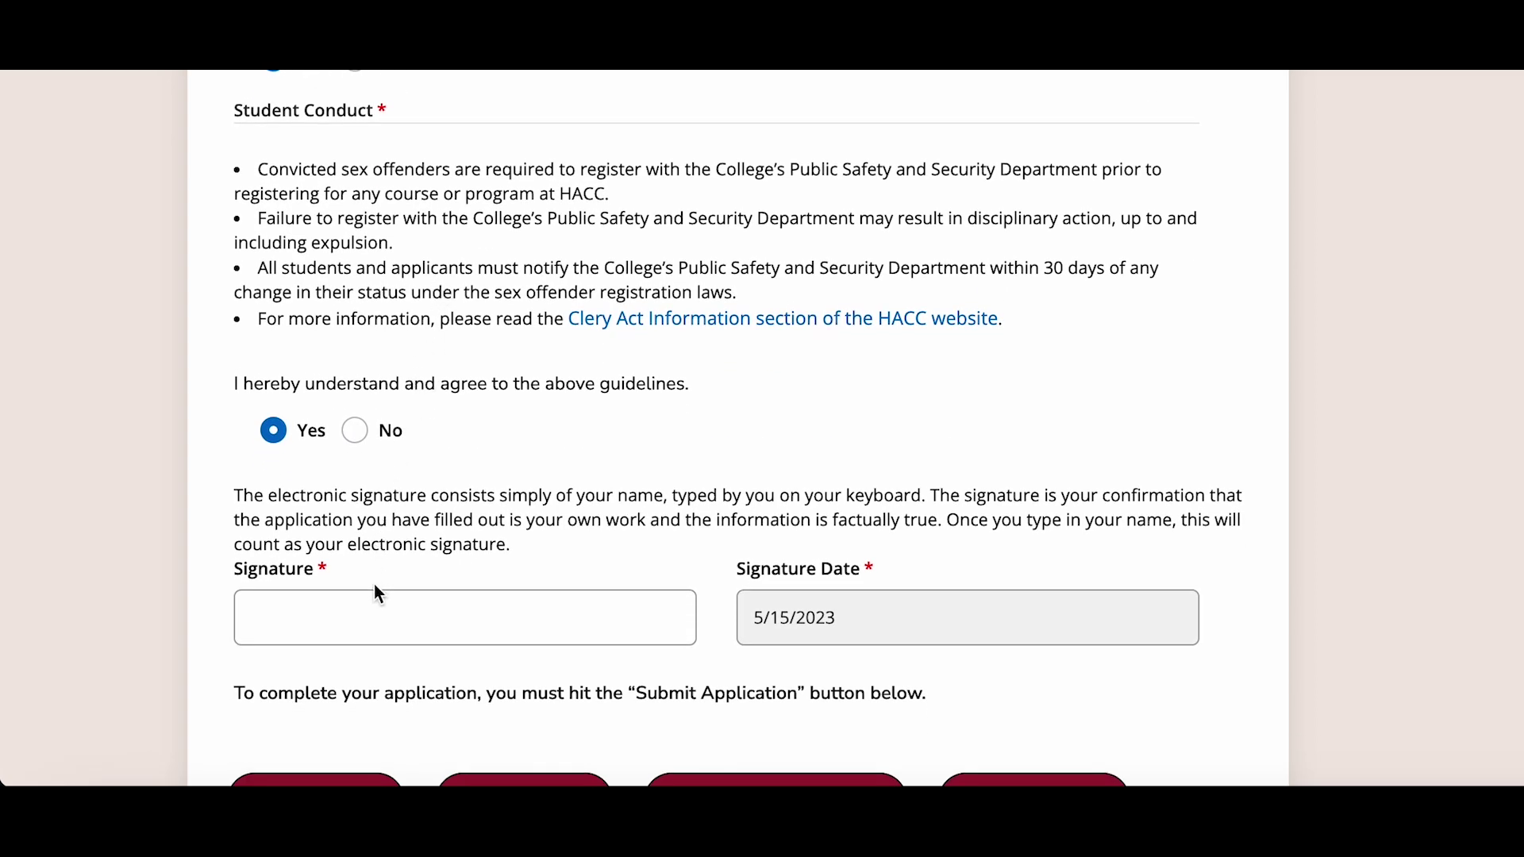
# - Sign the Signature field with the applicant's full name and submit the application
pyautogui.click(375, 611)
pyautogui.scroll(-3, 477, 600)
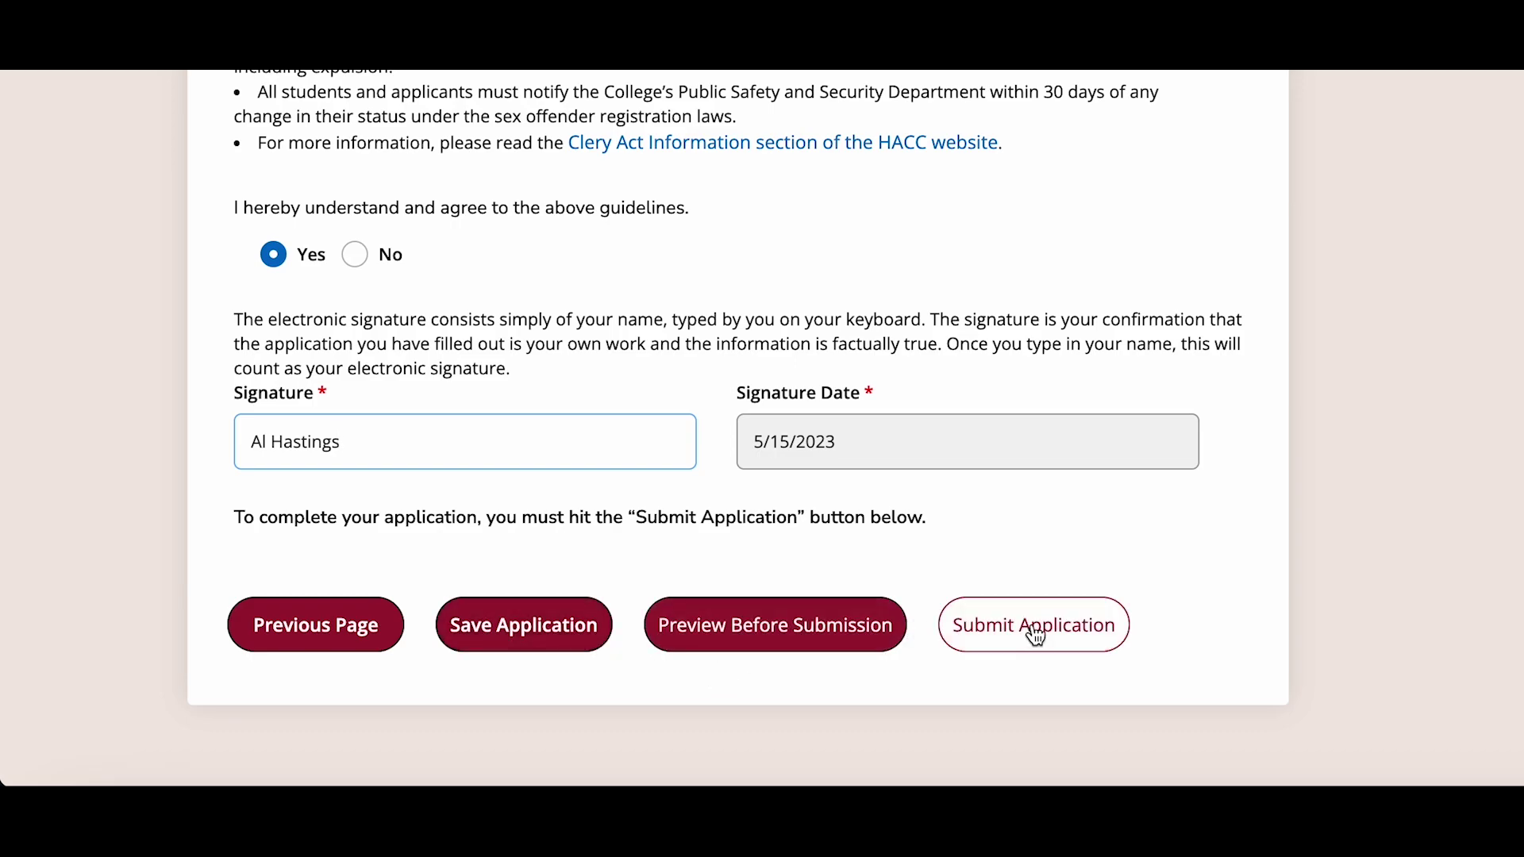
pyautogui.click(1036, 633)
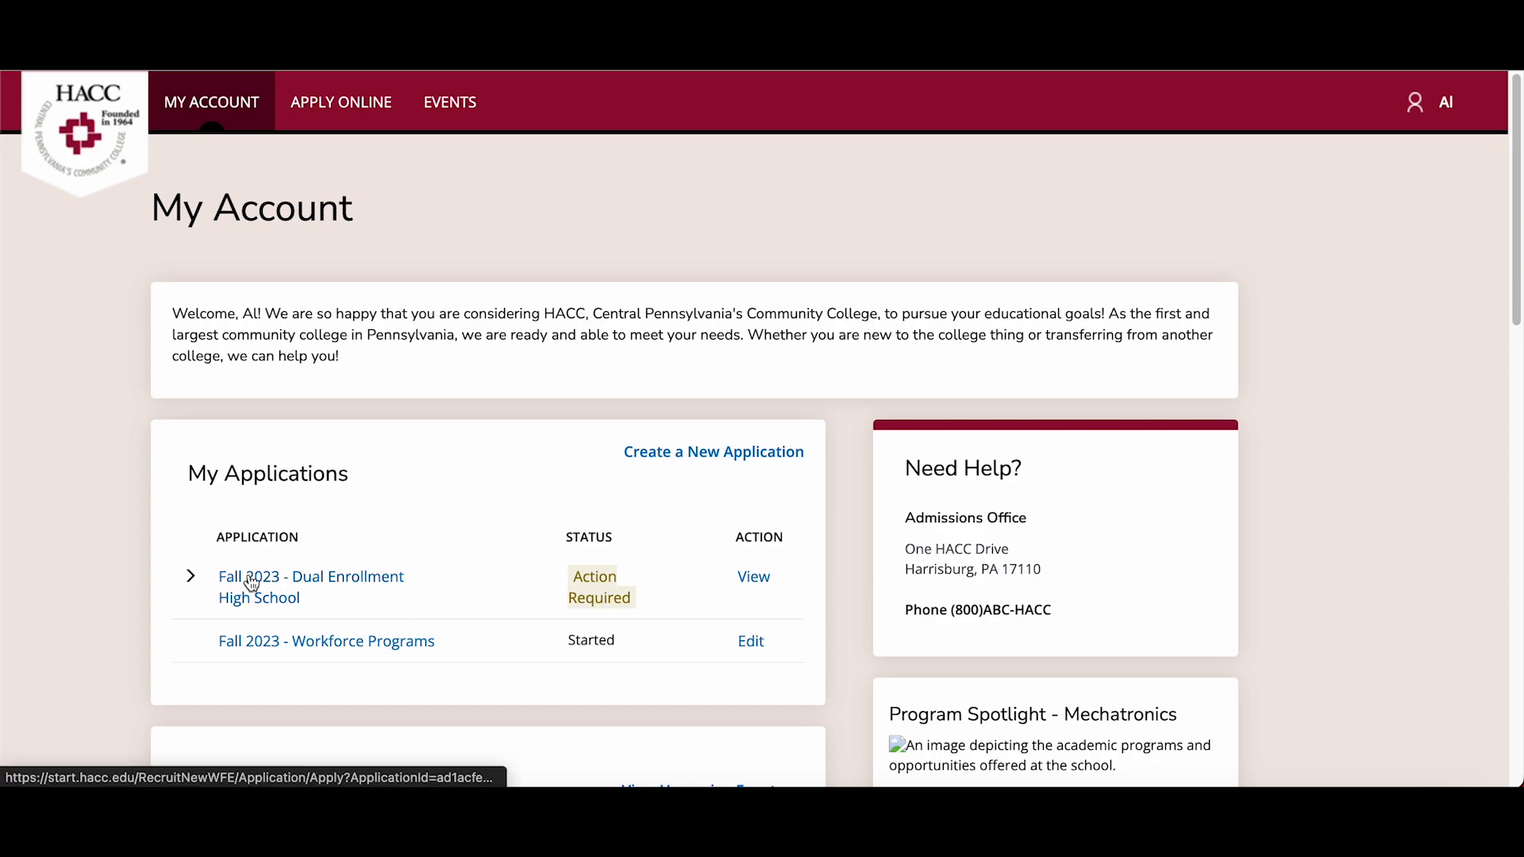
# - Expand the Fall 2023 - Dual Enrollment High School entry and view that application
pyautogui.click(191, 577)
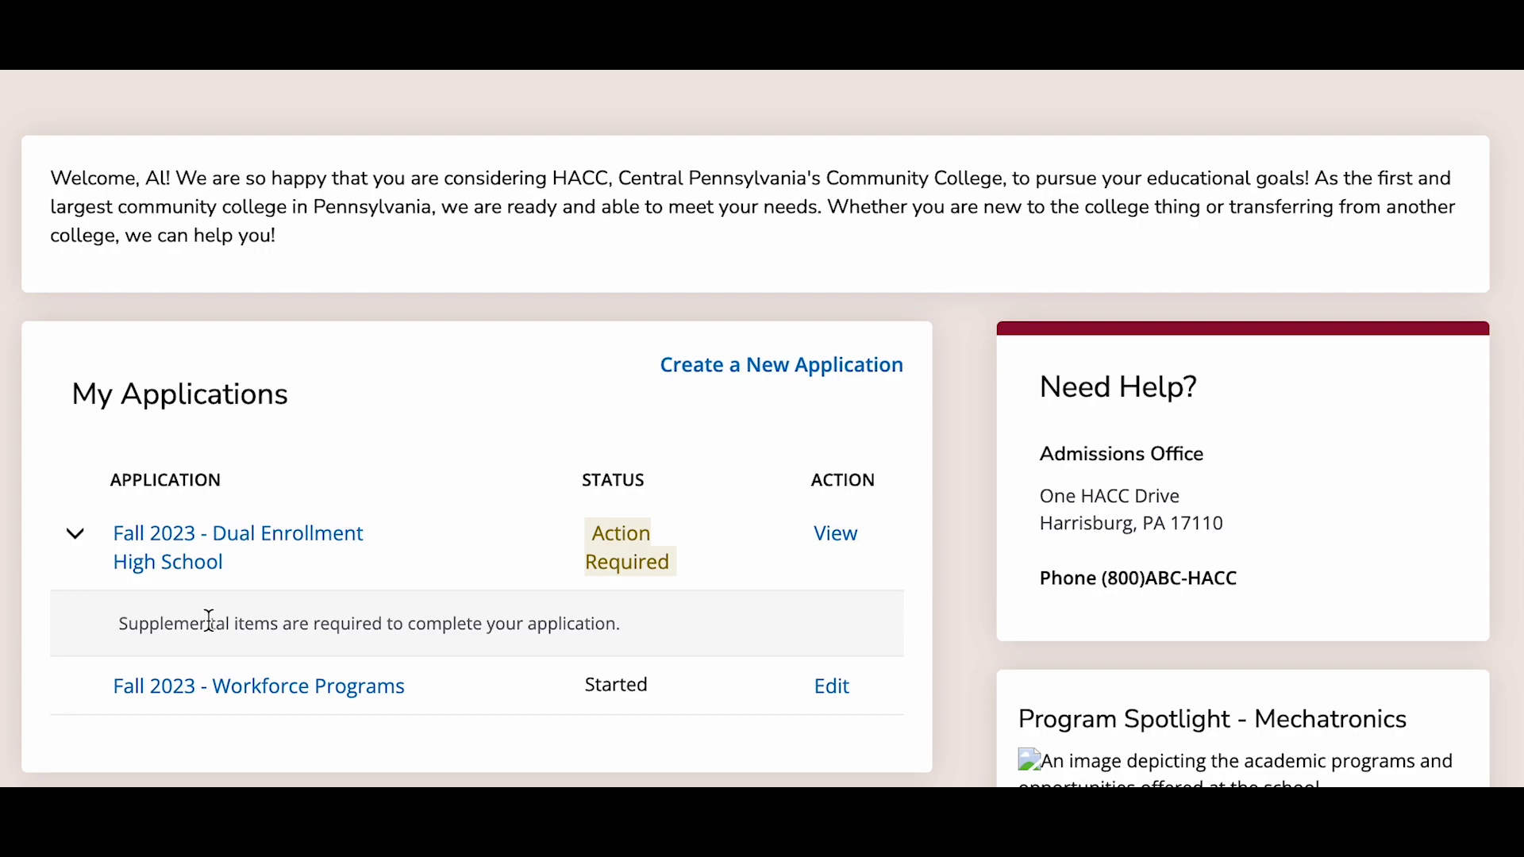
pyautogui.click(841, 534)
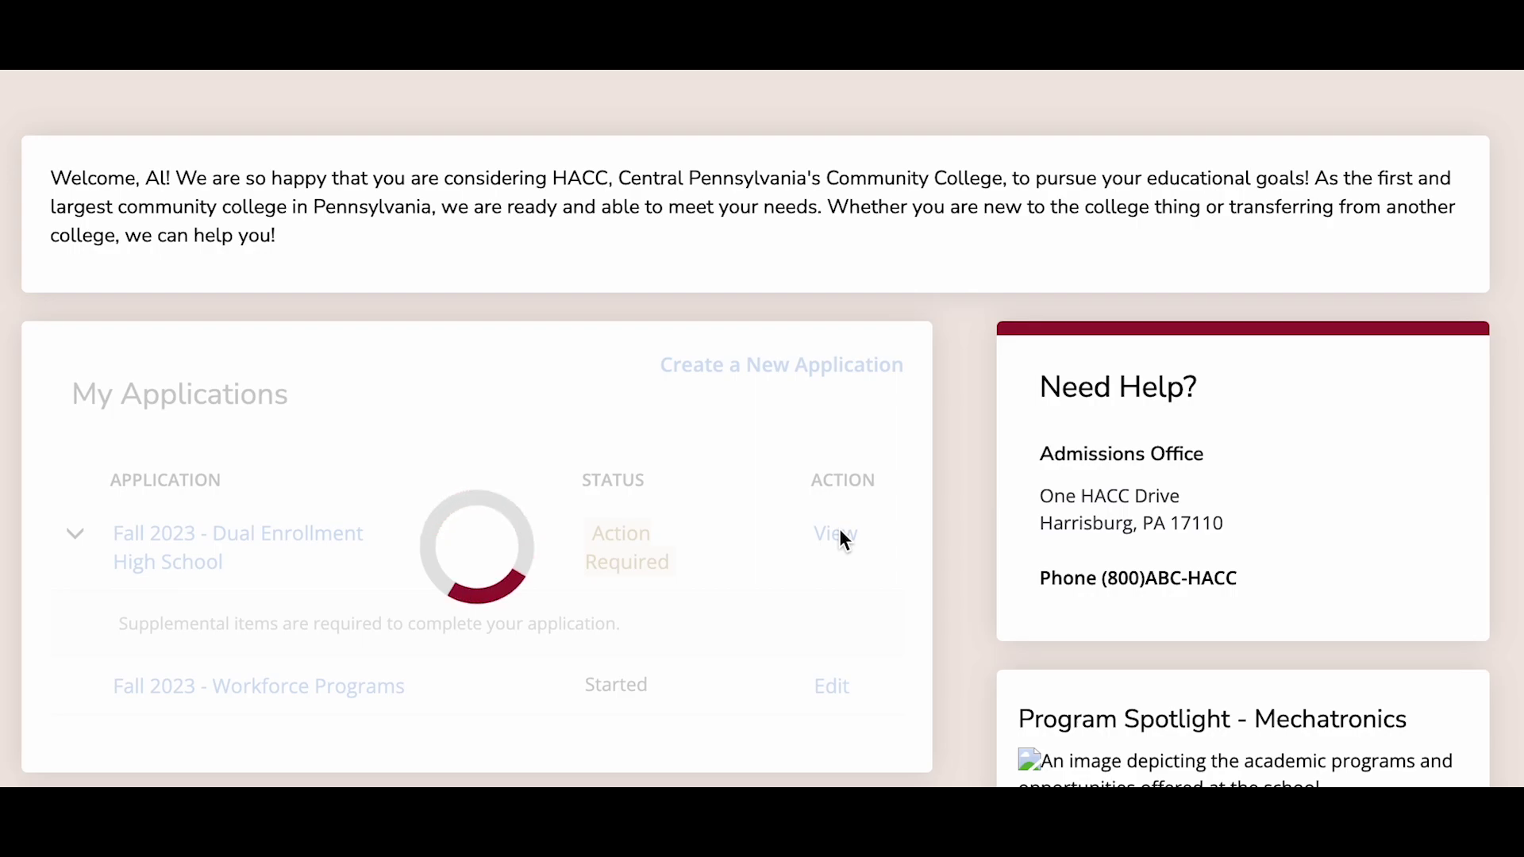
# - Scroll to Supplemental Items to review the transcript, signature page and SAT/ACT score requirements
pyautogui.scroll(-3, 756, 575)
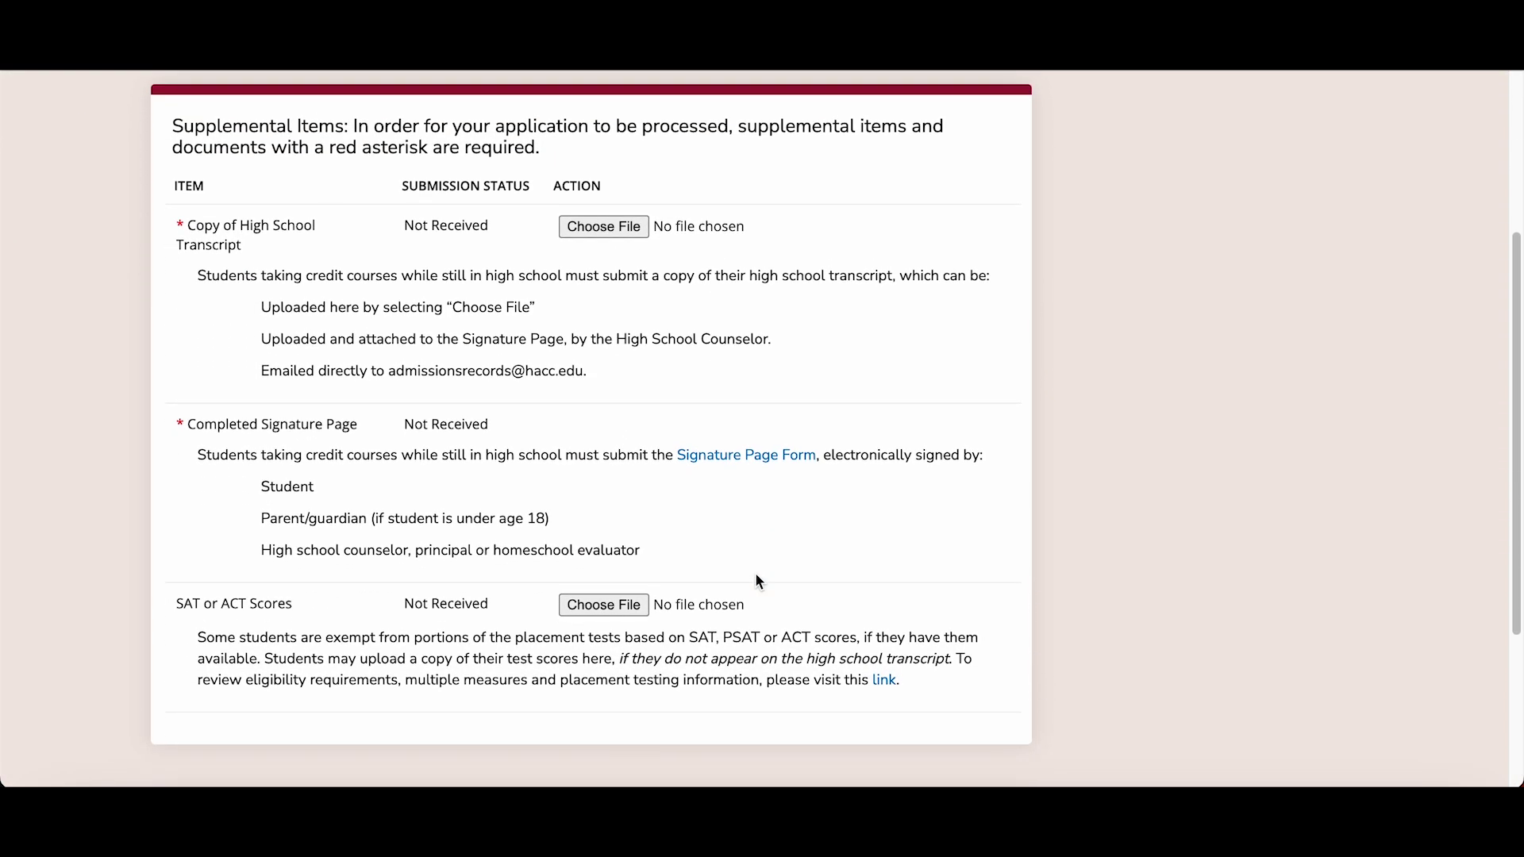
pyautogui.scroll(-1, 755, 574)
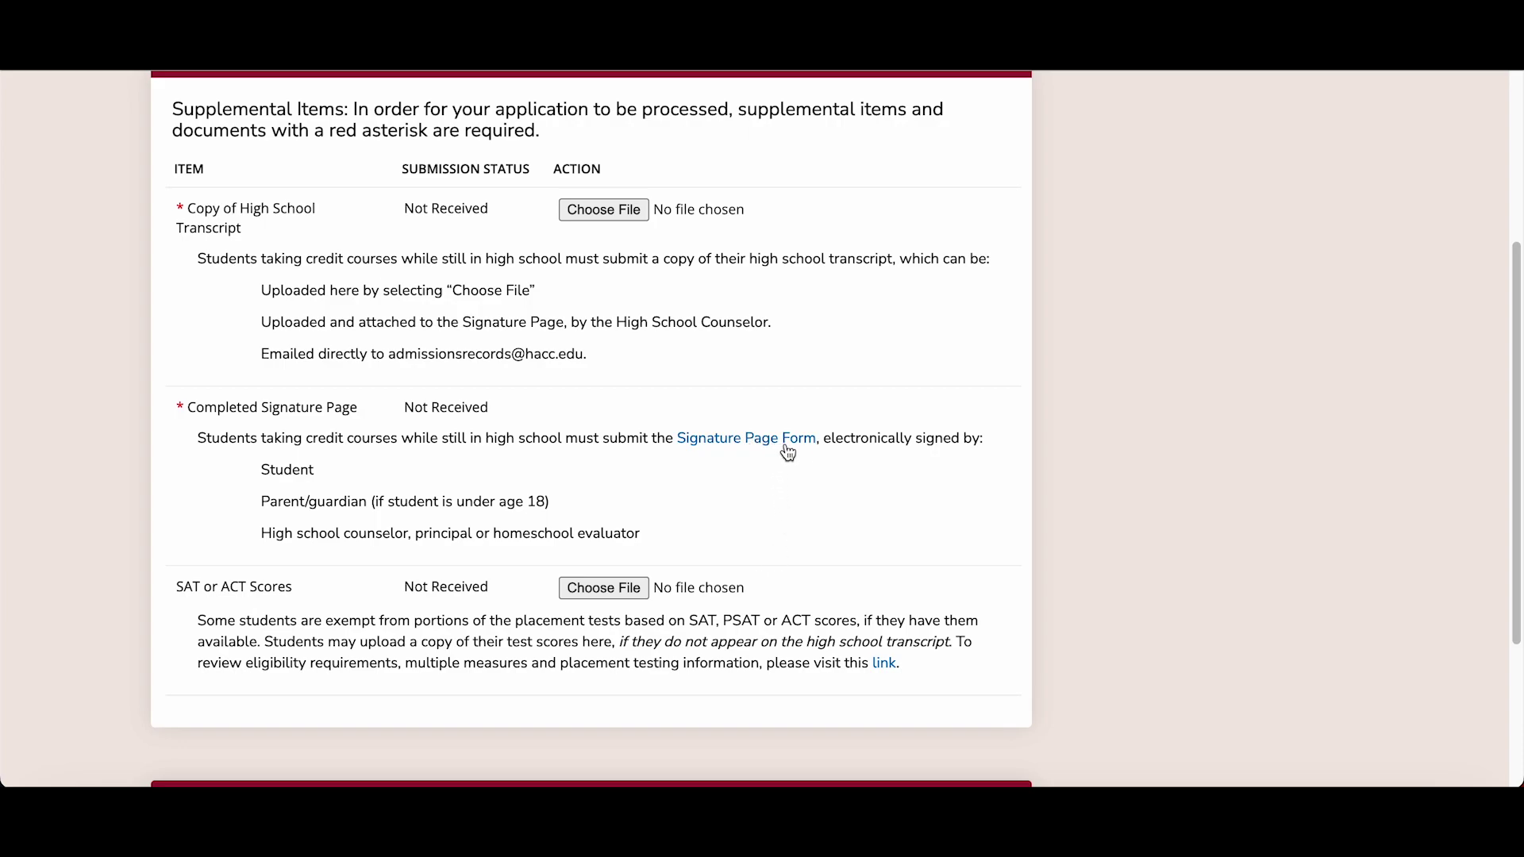
pyautogui.scroll(-2, 819, 499)
pyautogui.scroll(1, 819, 498)
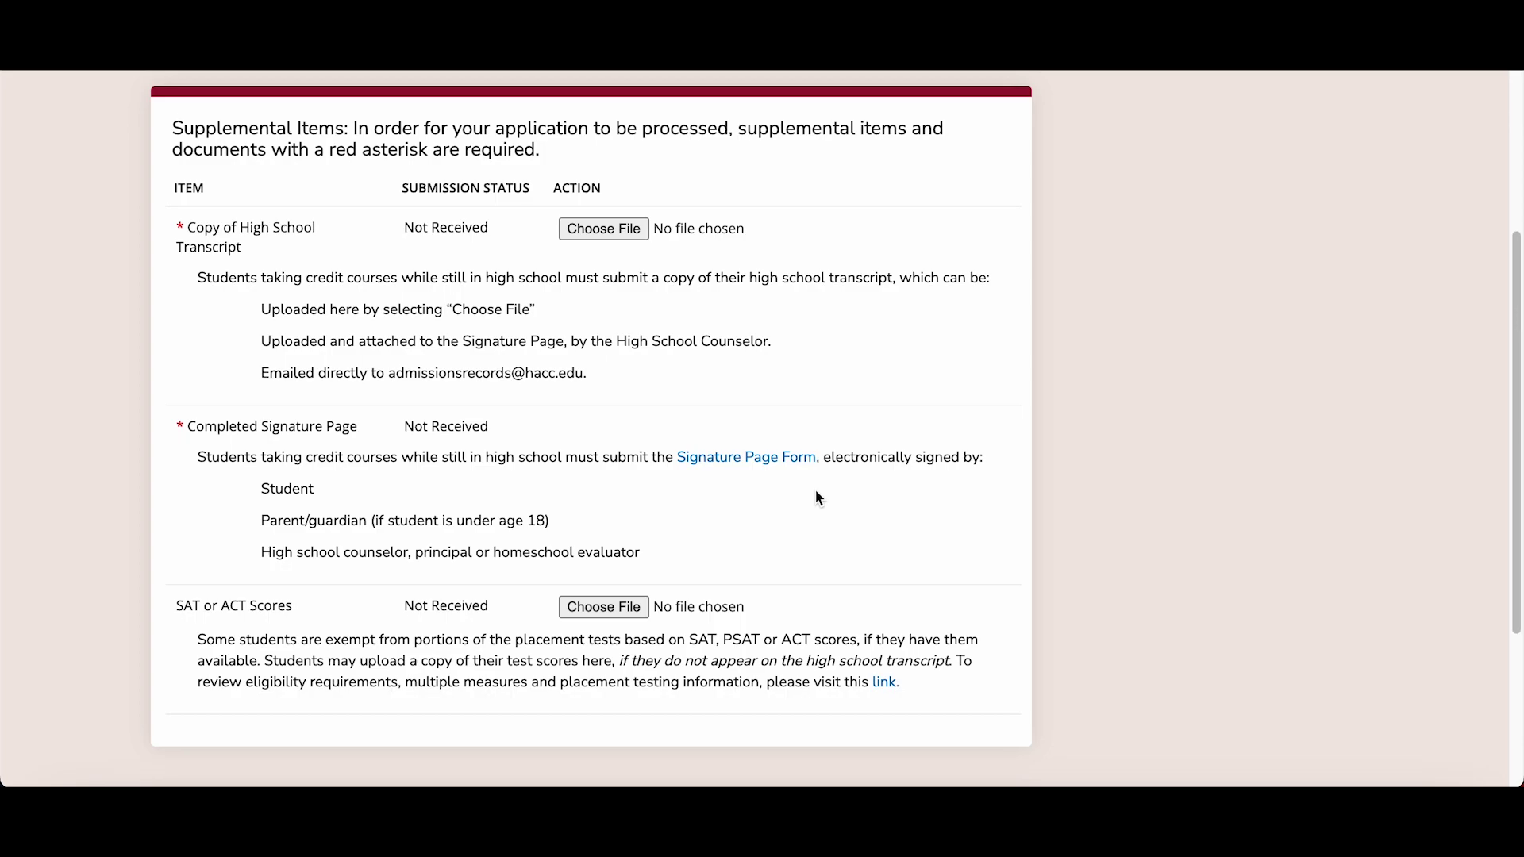